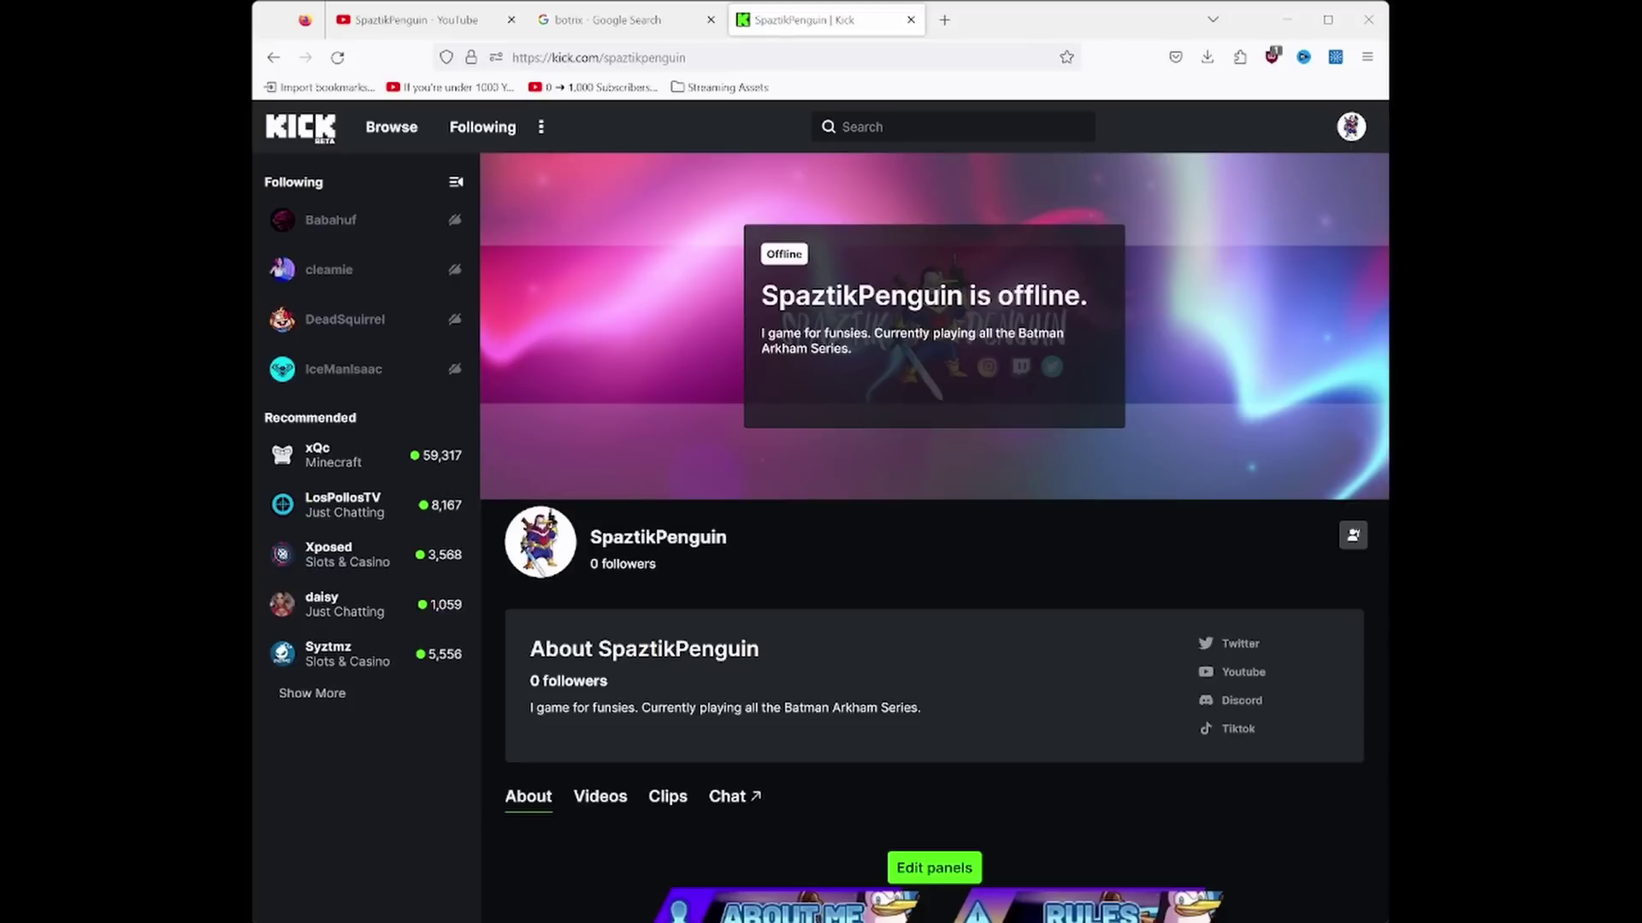
Move from the Kick channel page to the 'botrix - Google Search' results tab
key(ctrl+shift+Tab)
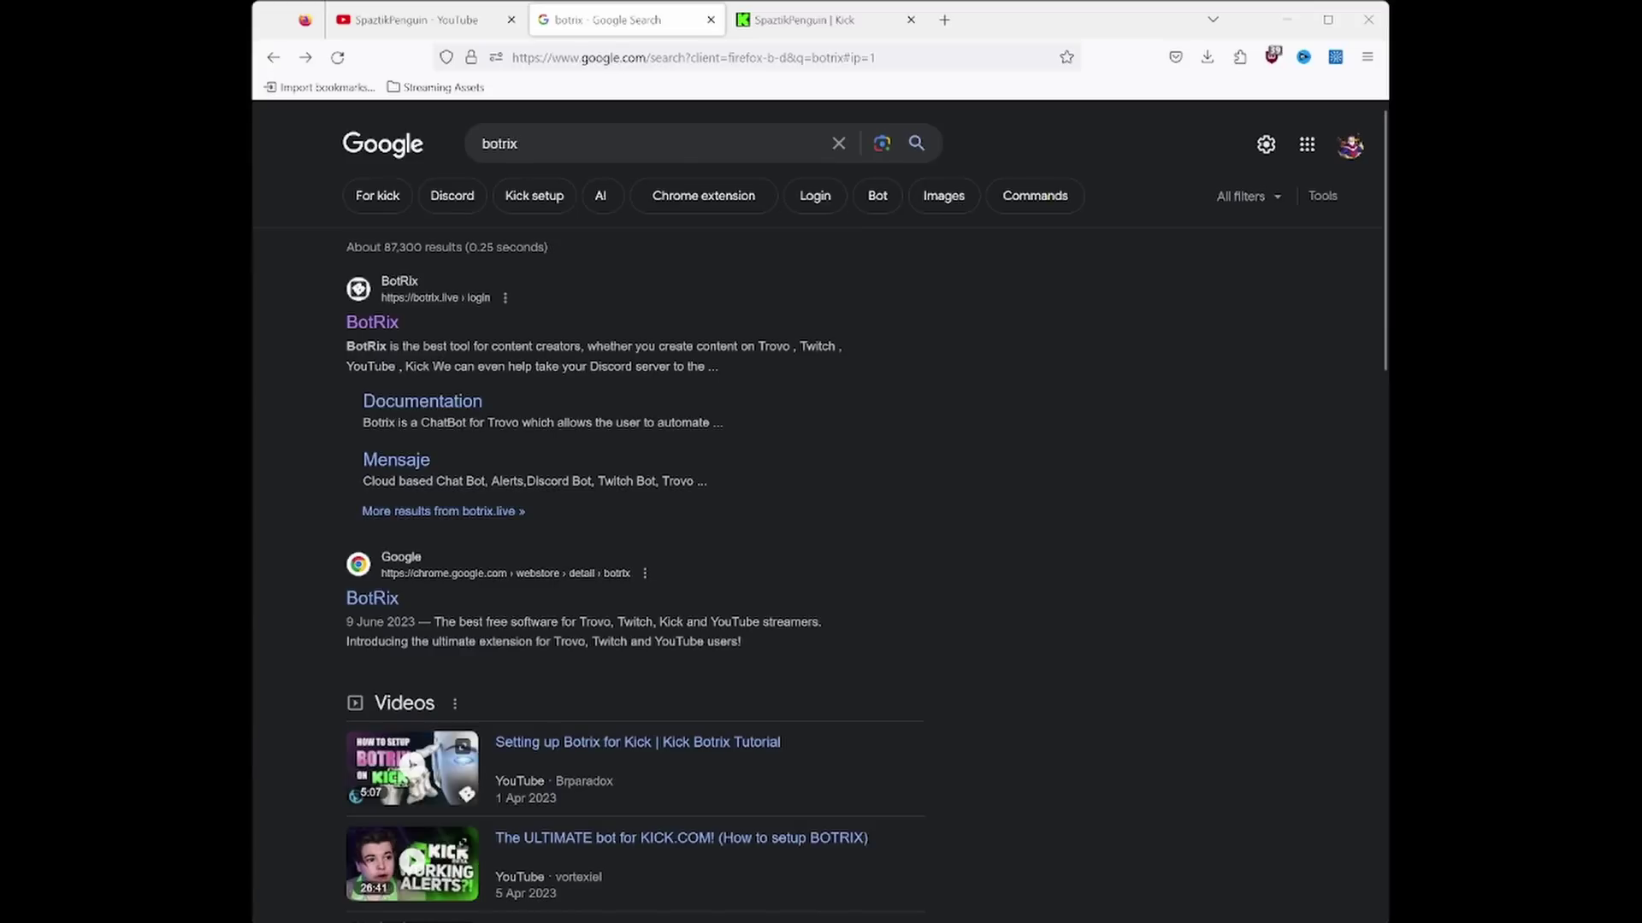
key(ctrl+Tab)
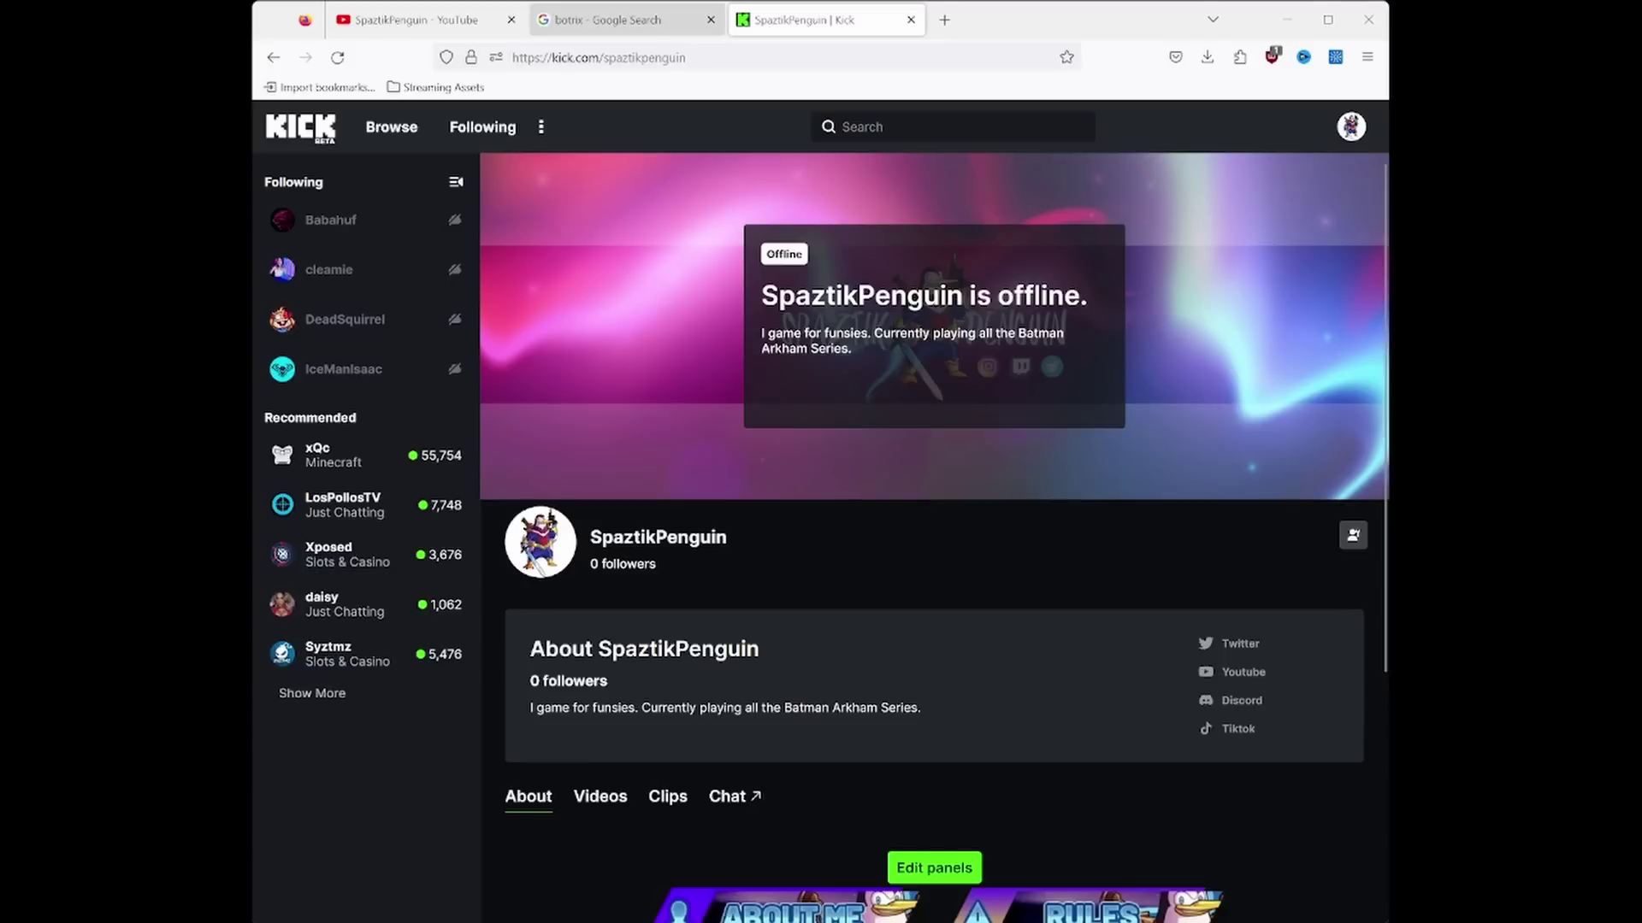
click(625, 19)
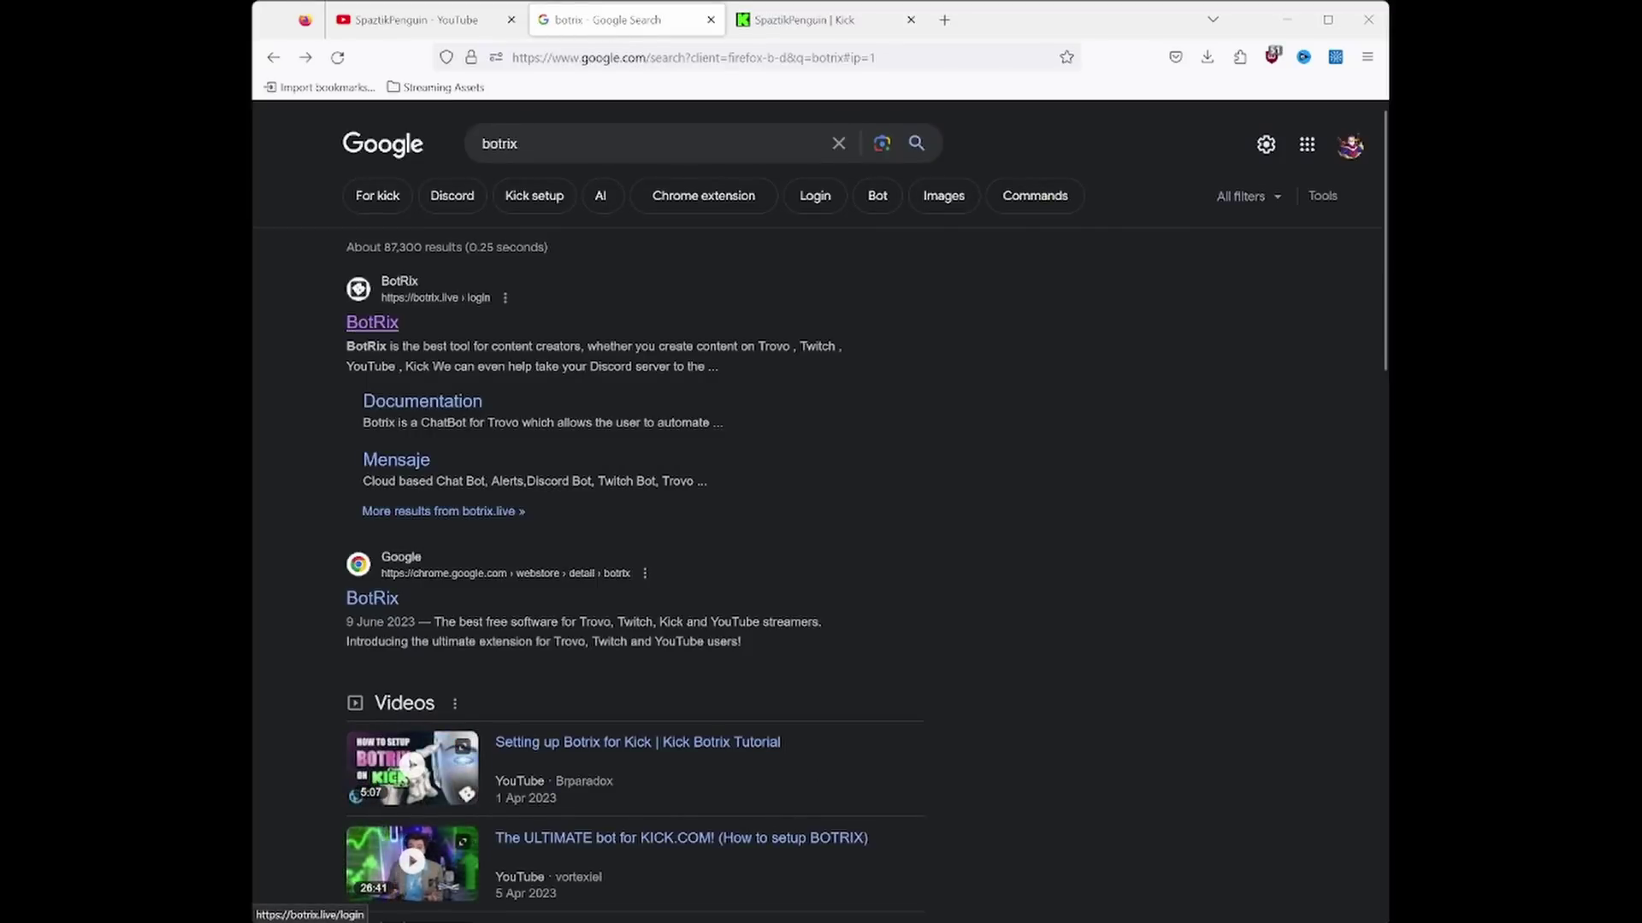
Open the BotRix result to reach the botrix.live/login page
click(373, 323)
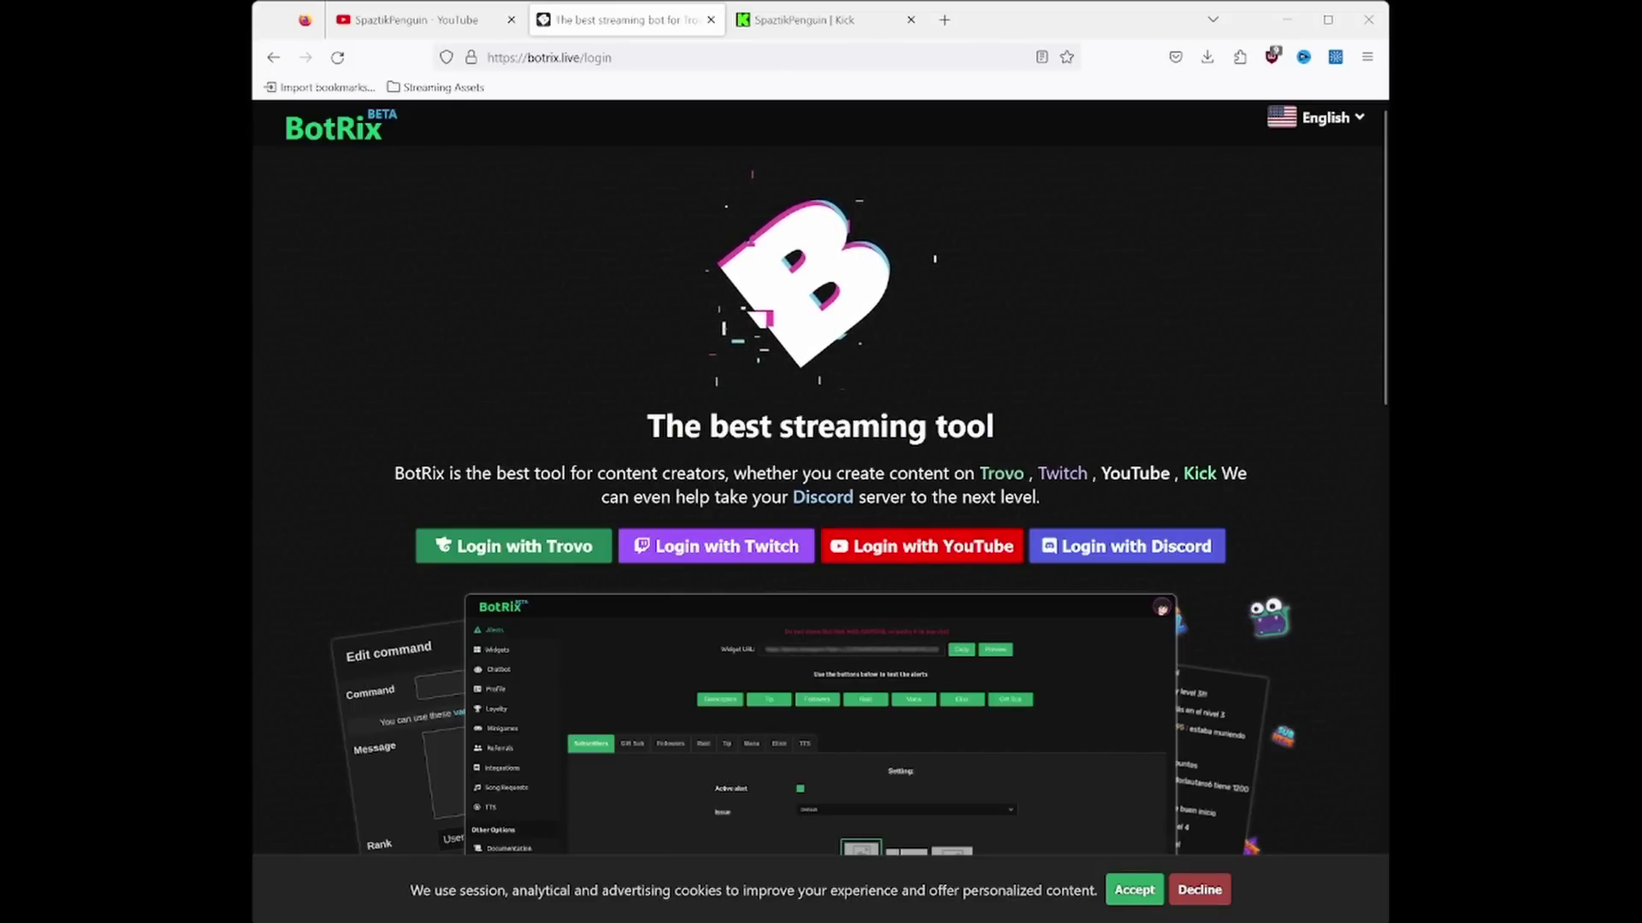
Log in to BotRix with Twitch, authorize access, and dismiss the Premium offer
click(675, 554)
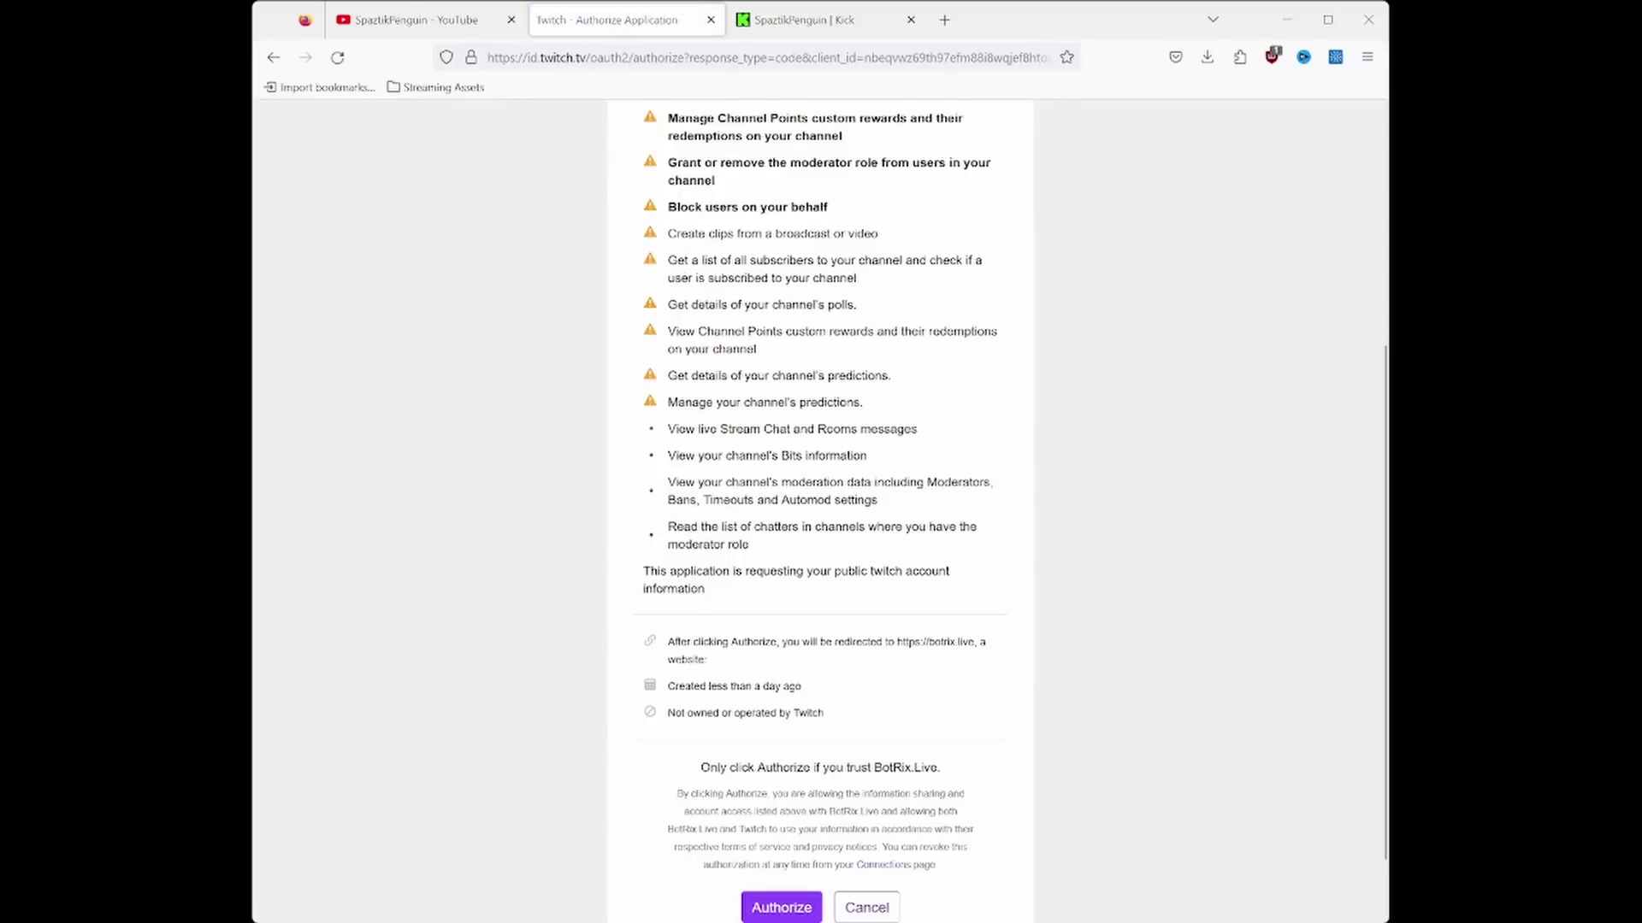
scroll(820, 513, down, 2)
click(780, 830)
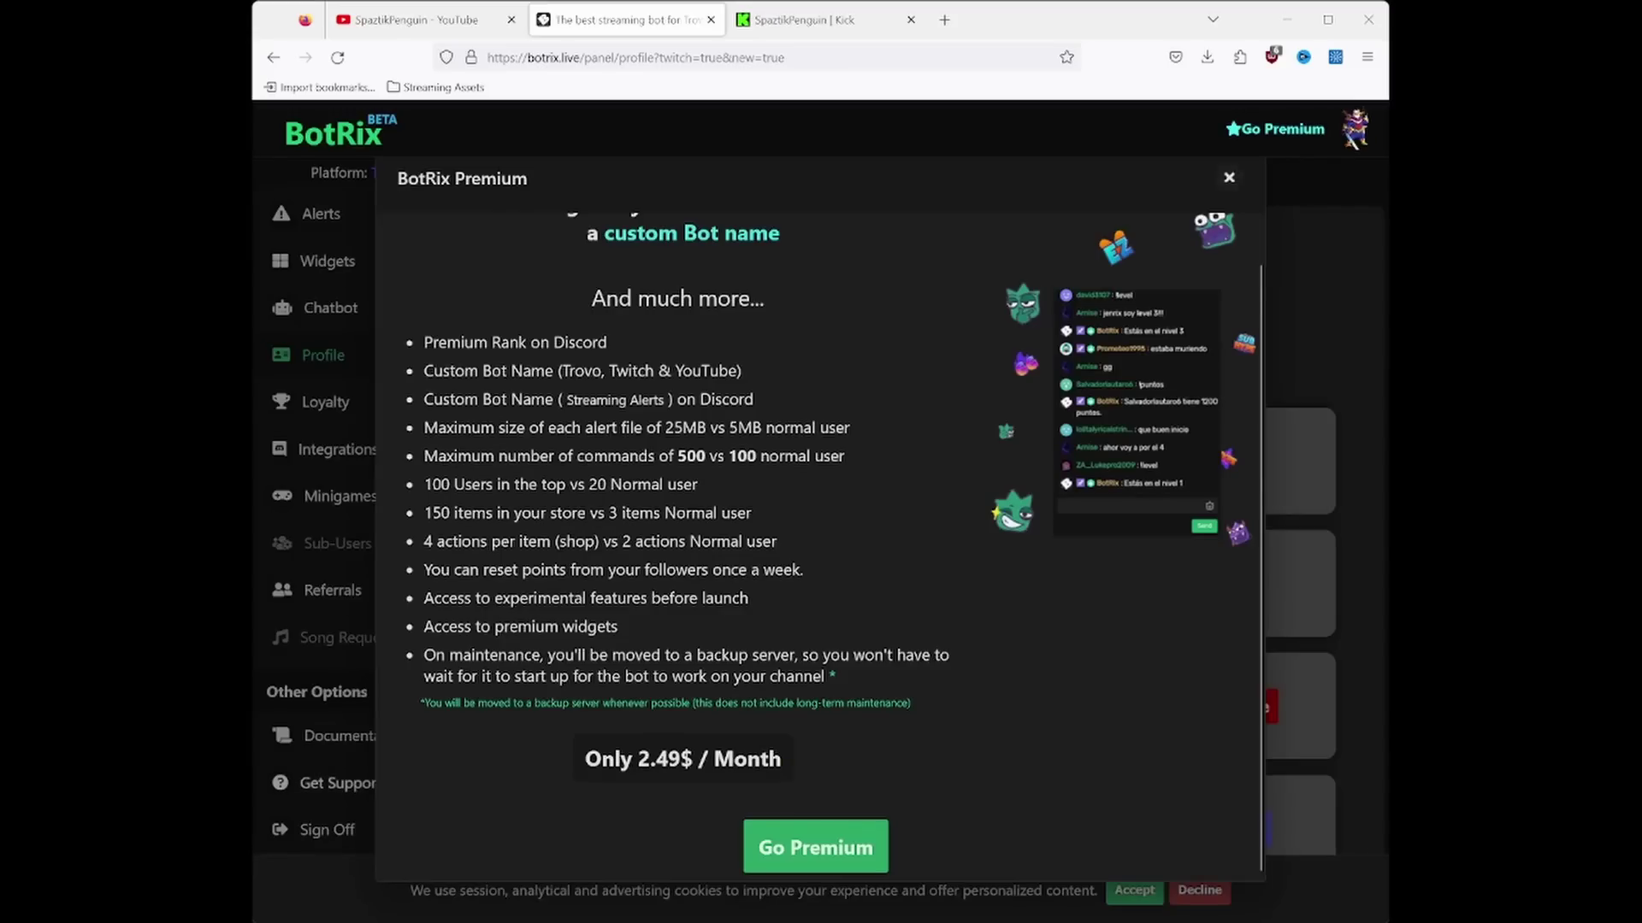
click(1228, 177)
Start Sign In With Kick linking on the BotRix Profile page and focus the Username field
scroll(855, 513, down, 2)
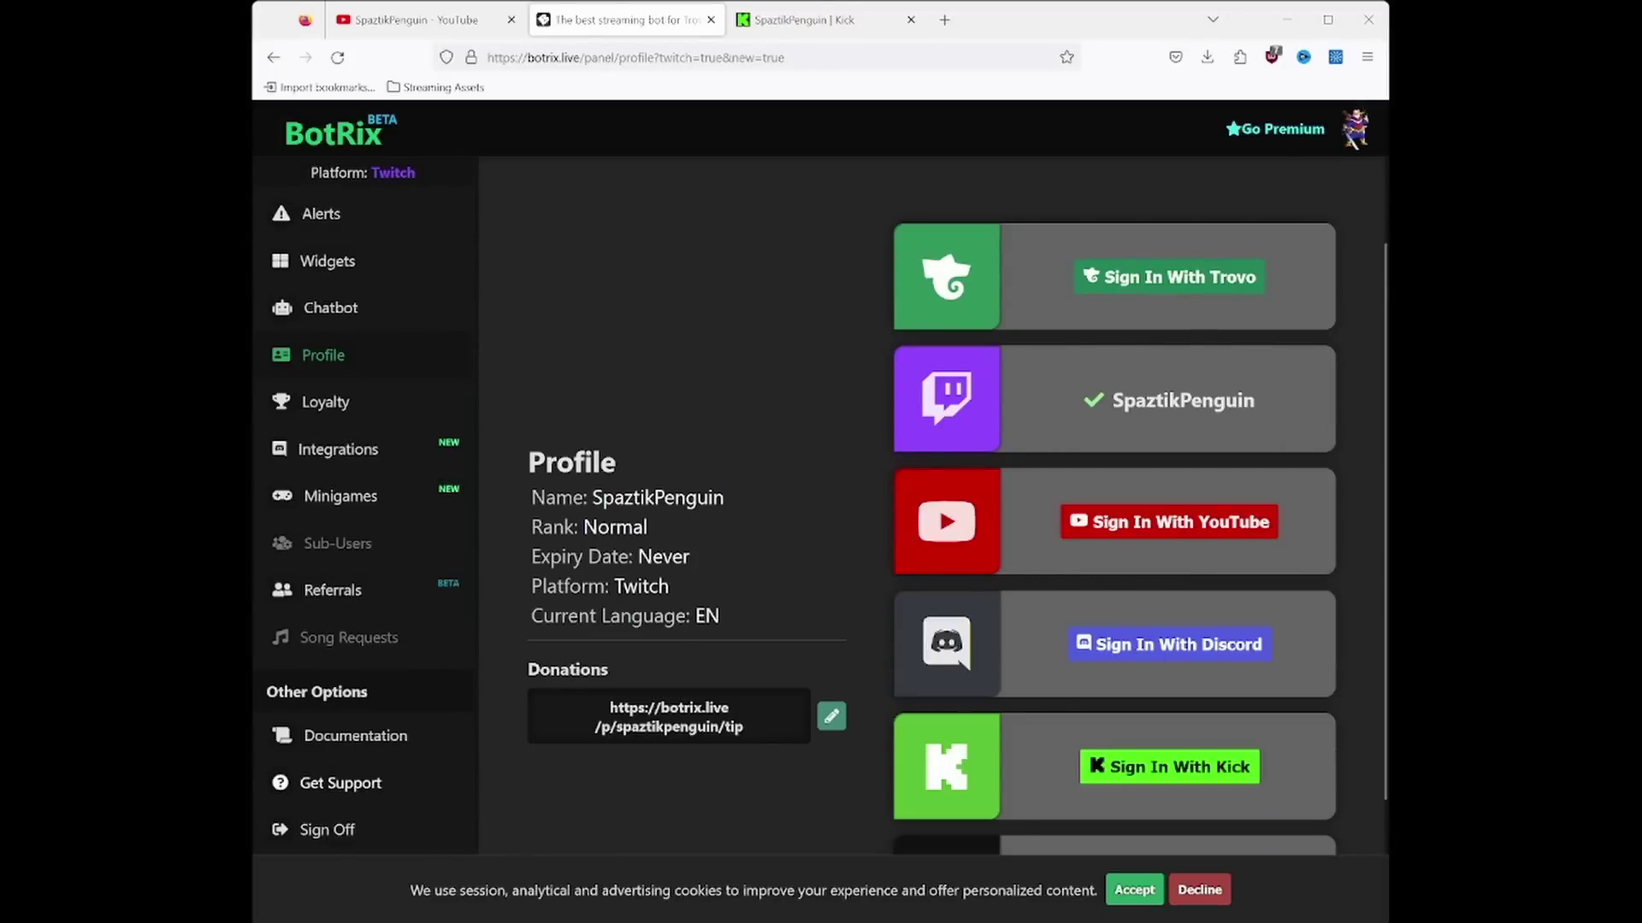
click(1116, 767)
click(839, 508)
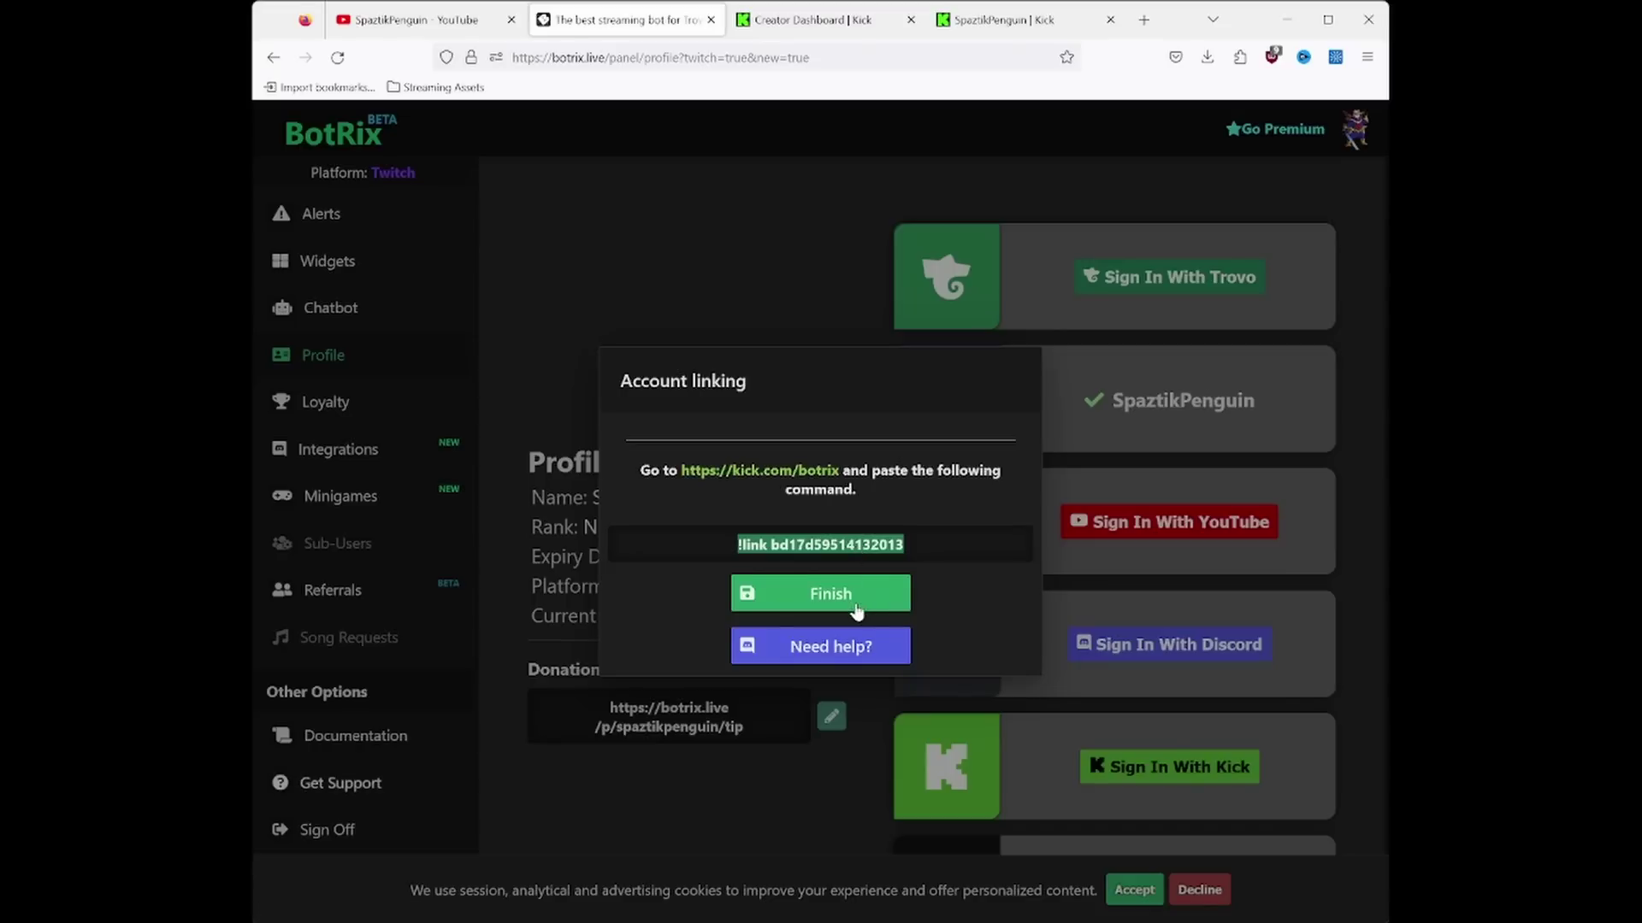
Search 'Botrix' and add BotRix as a Kick channel moderator, then go to the stream dashboard
click(842, 23)
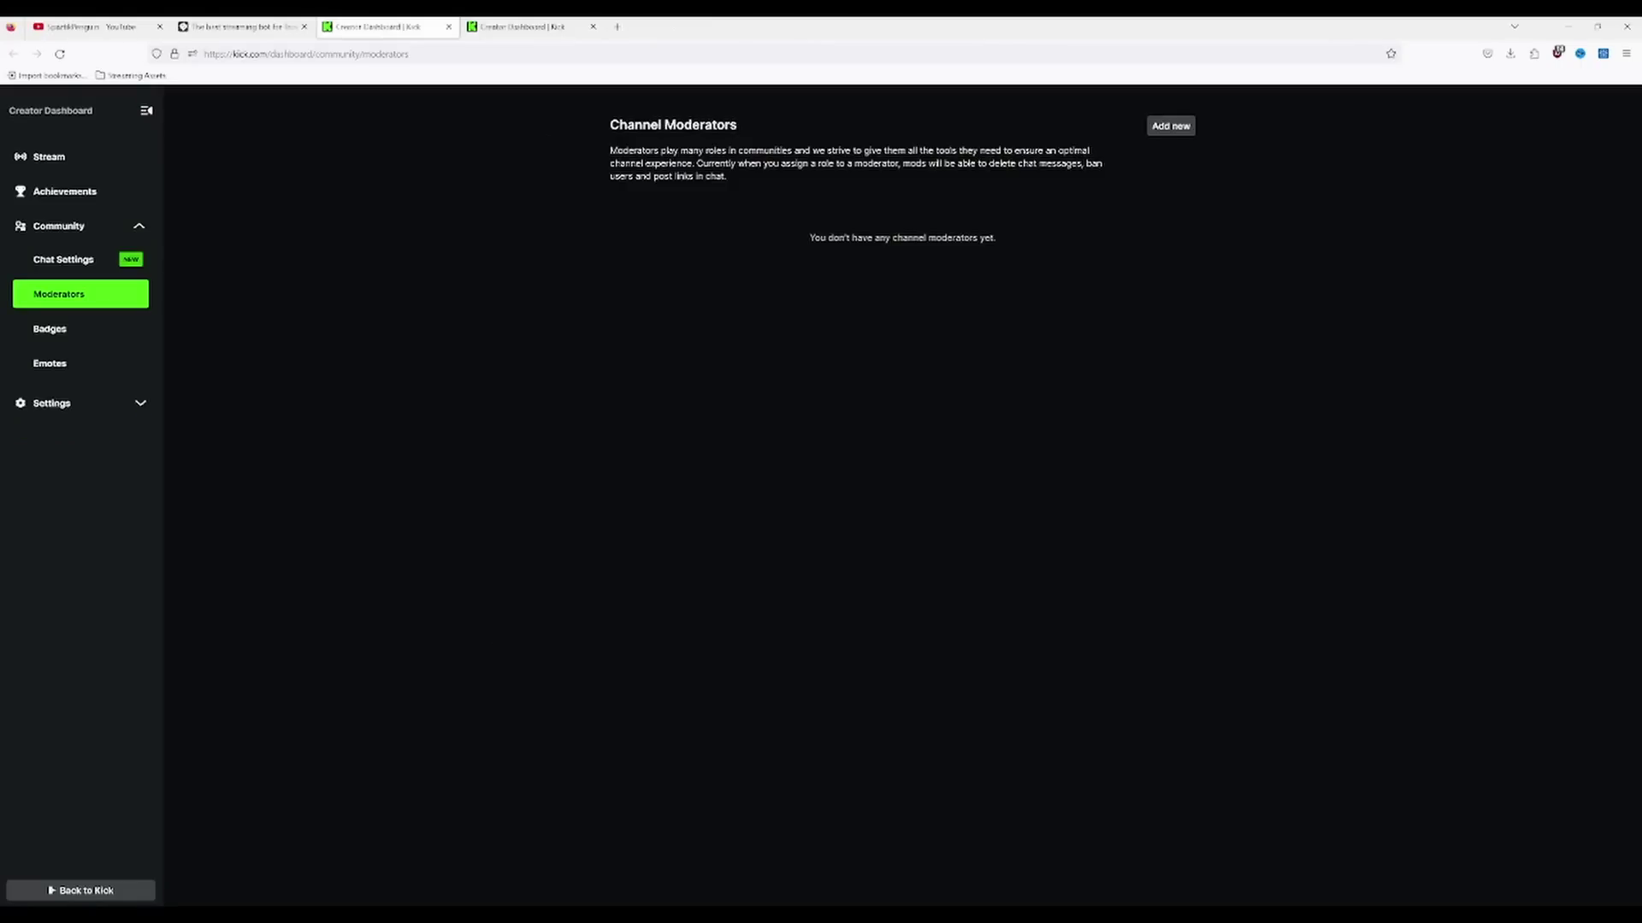
click(1180, 129)
click(756, 207)
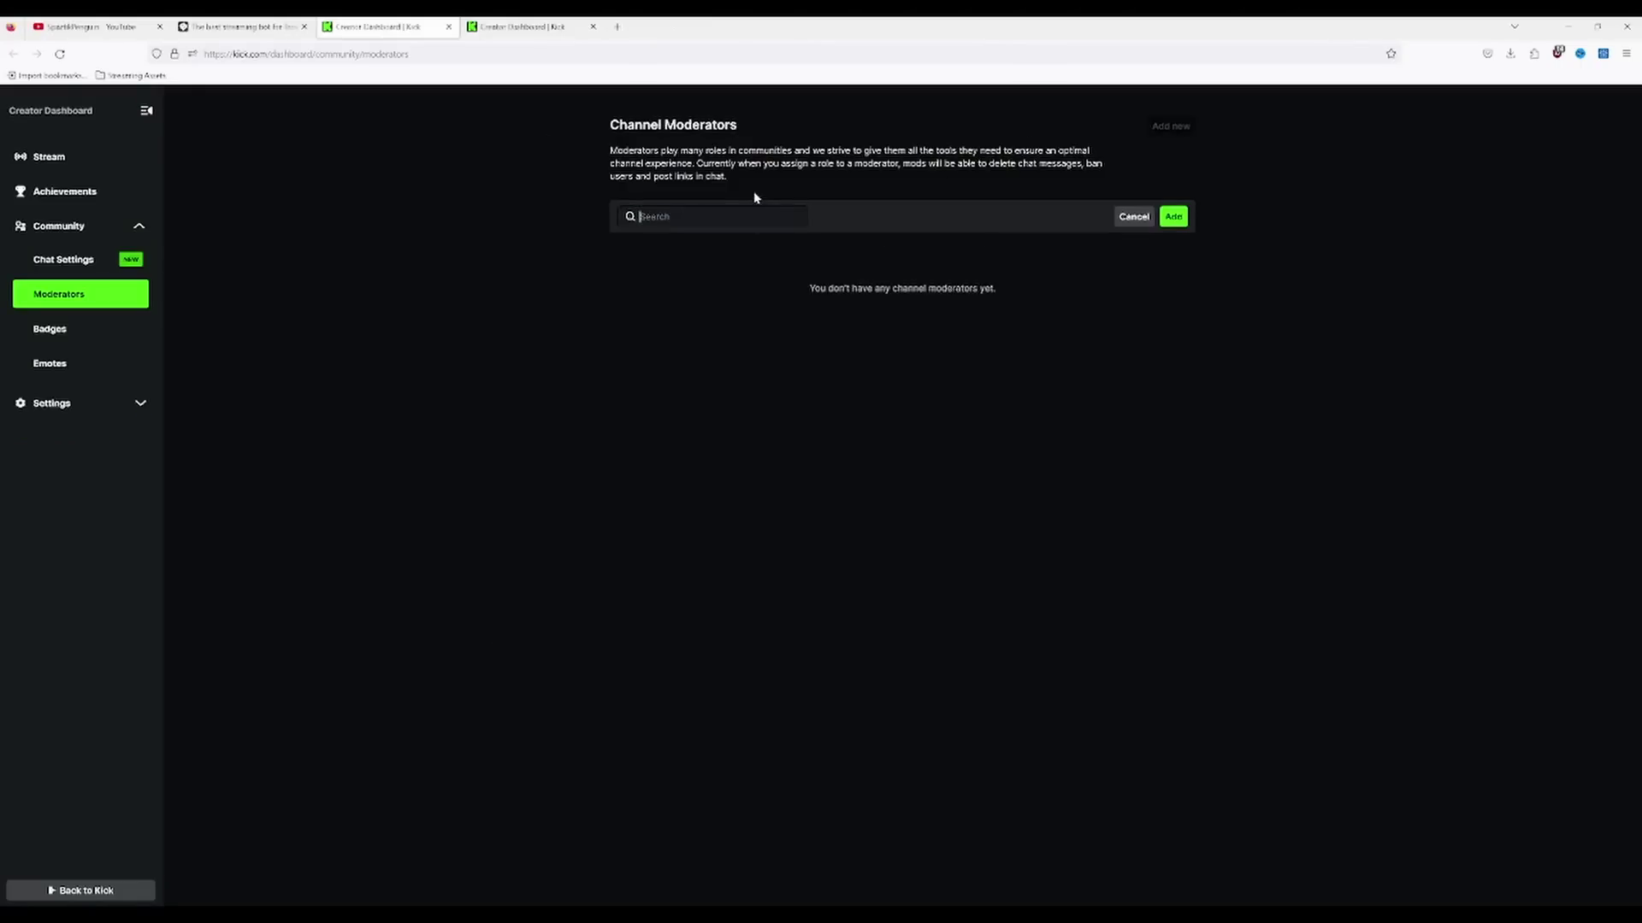
text(Botrix)
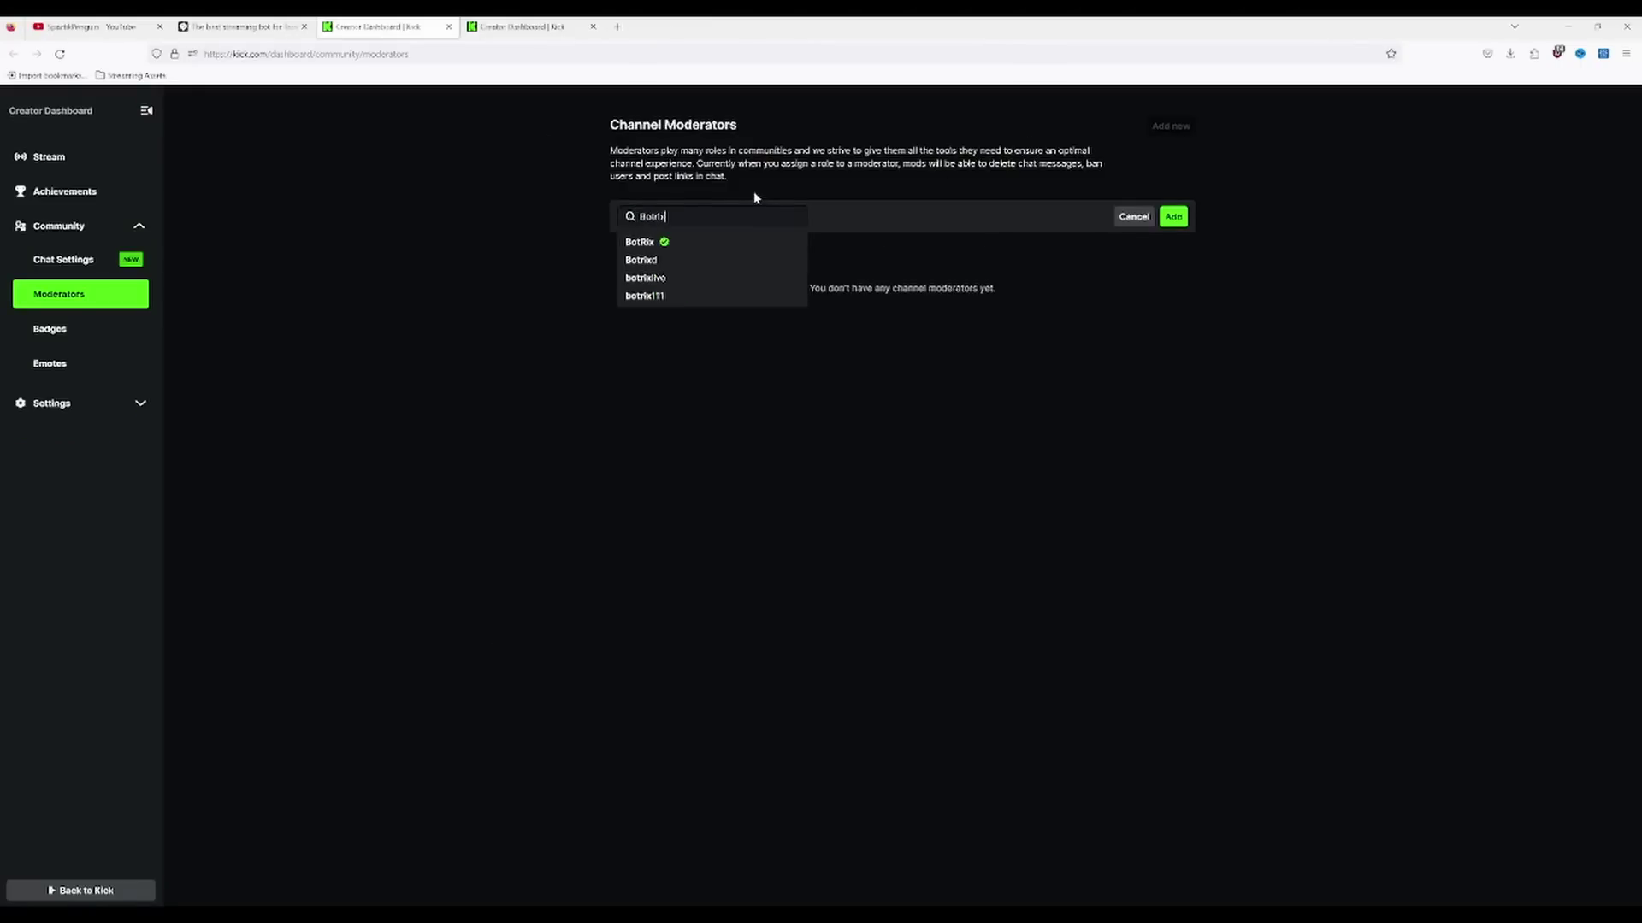
click(641, 243)
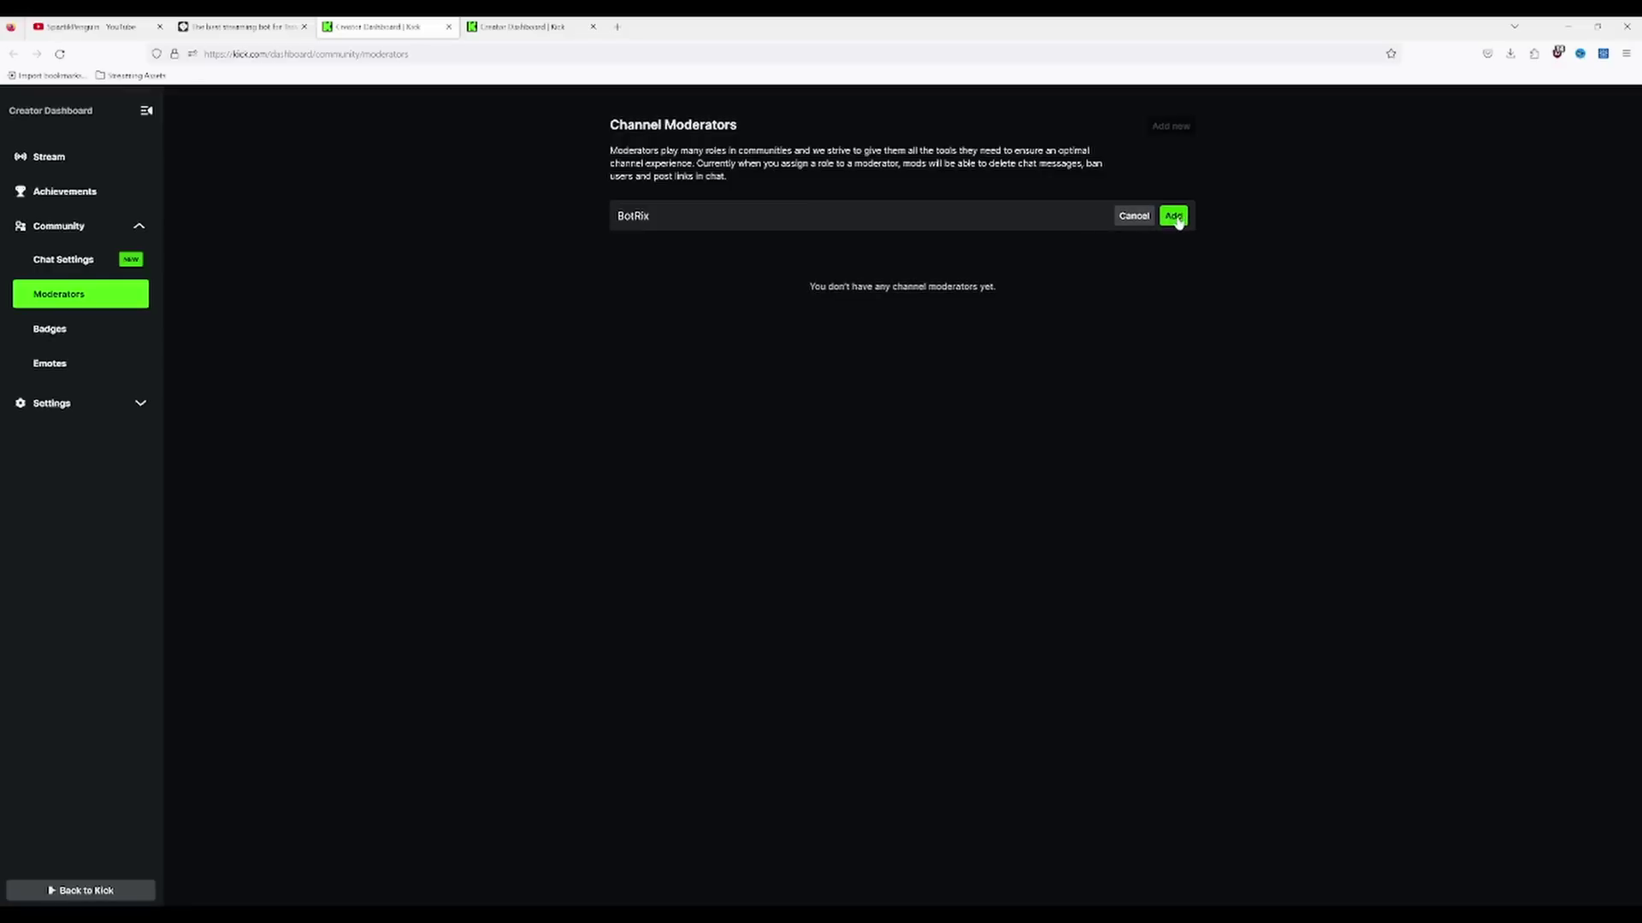
click(1174, 218)
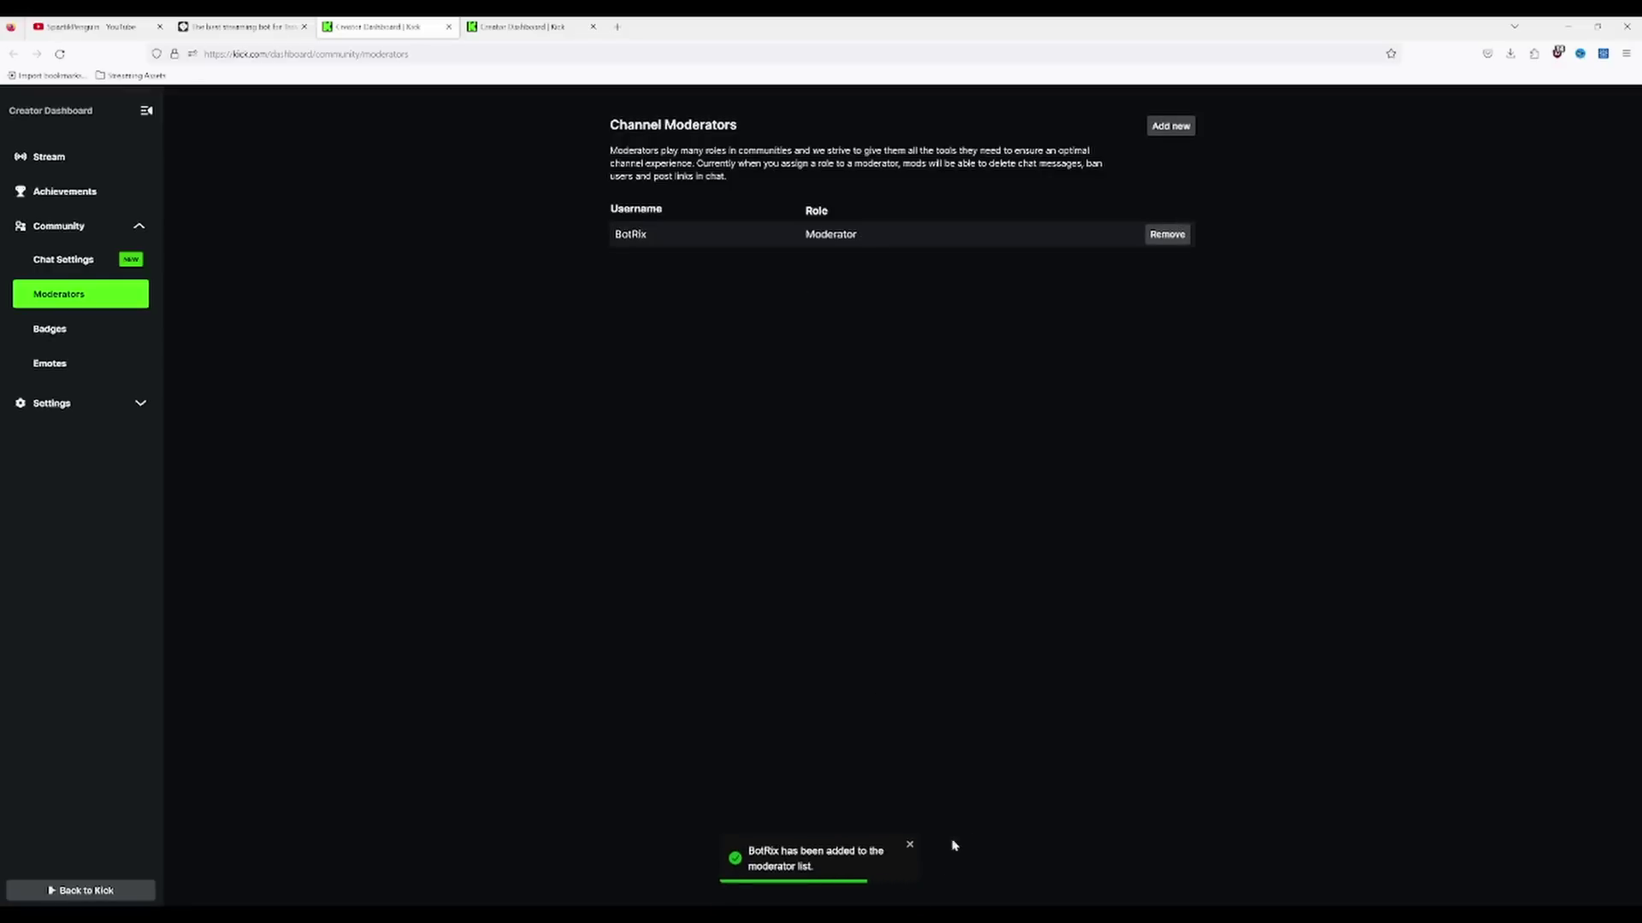
key(ctrl+Tab)
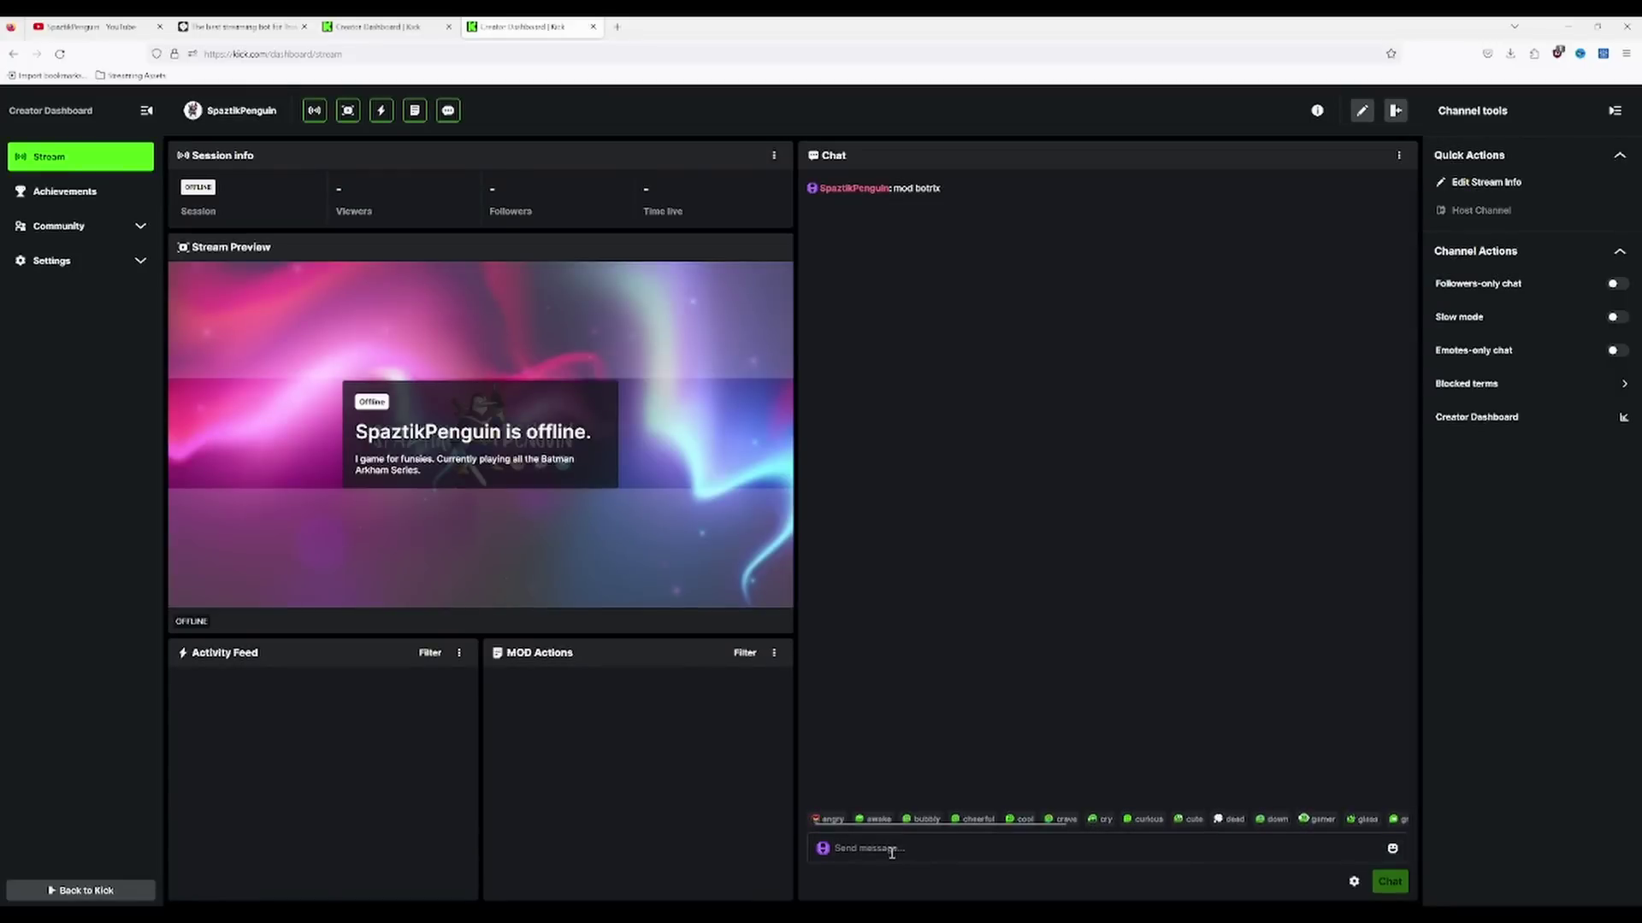
text(/)
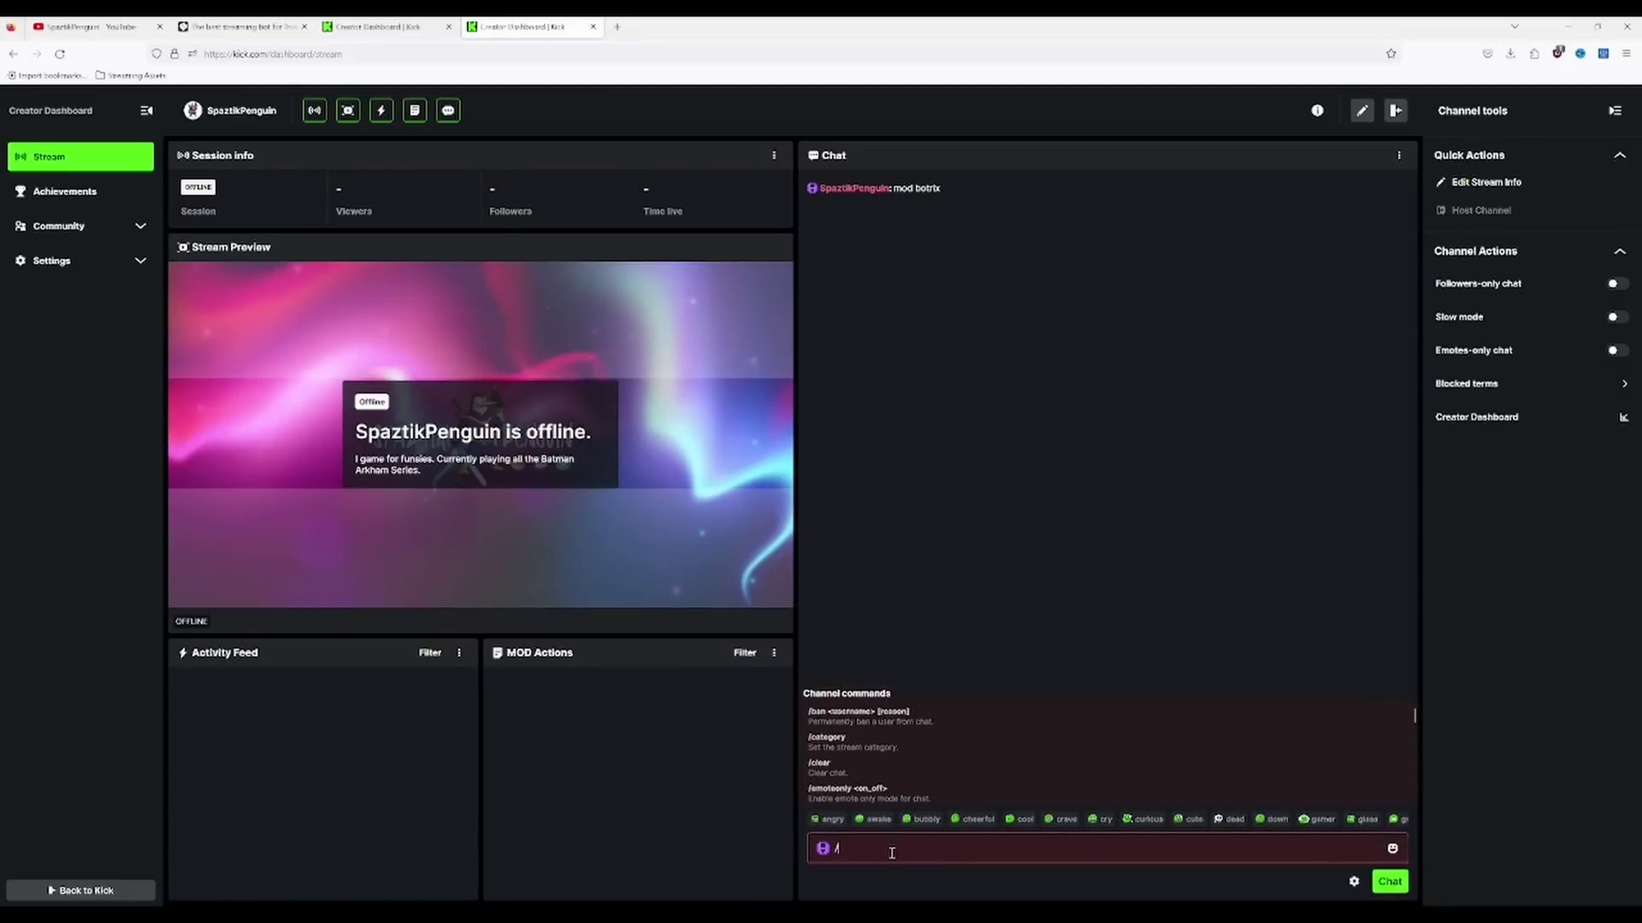
text(mod)
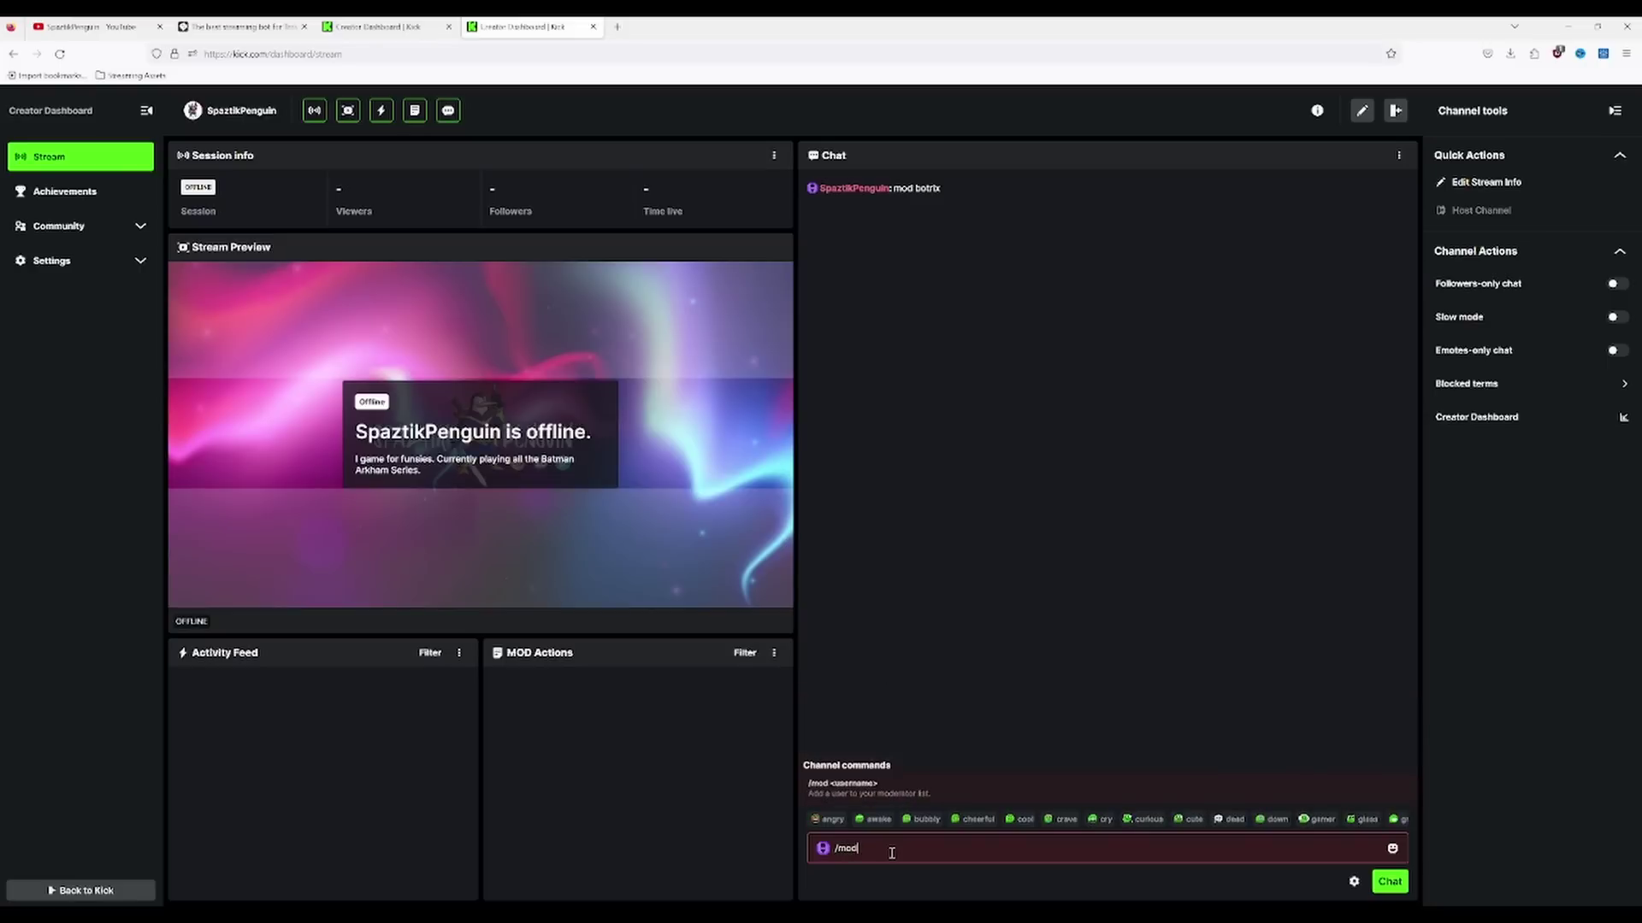
text( bot)
key(Return)
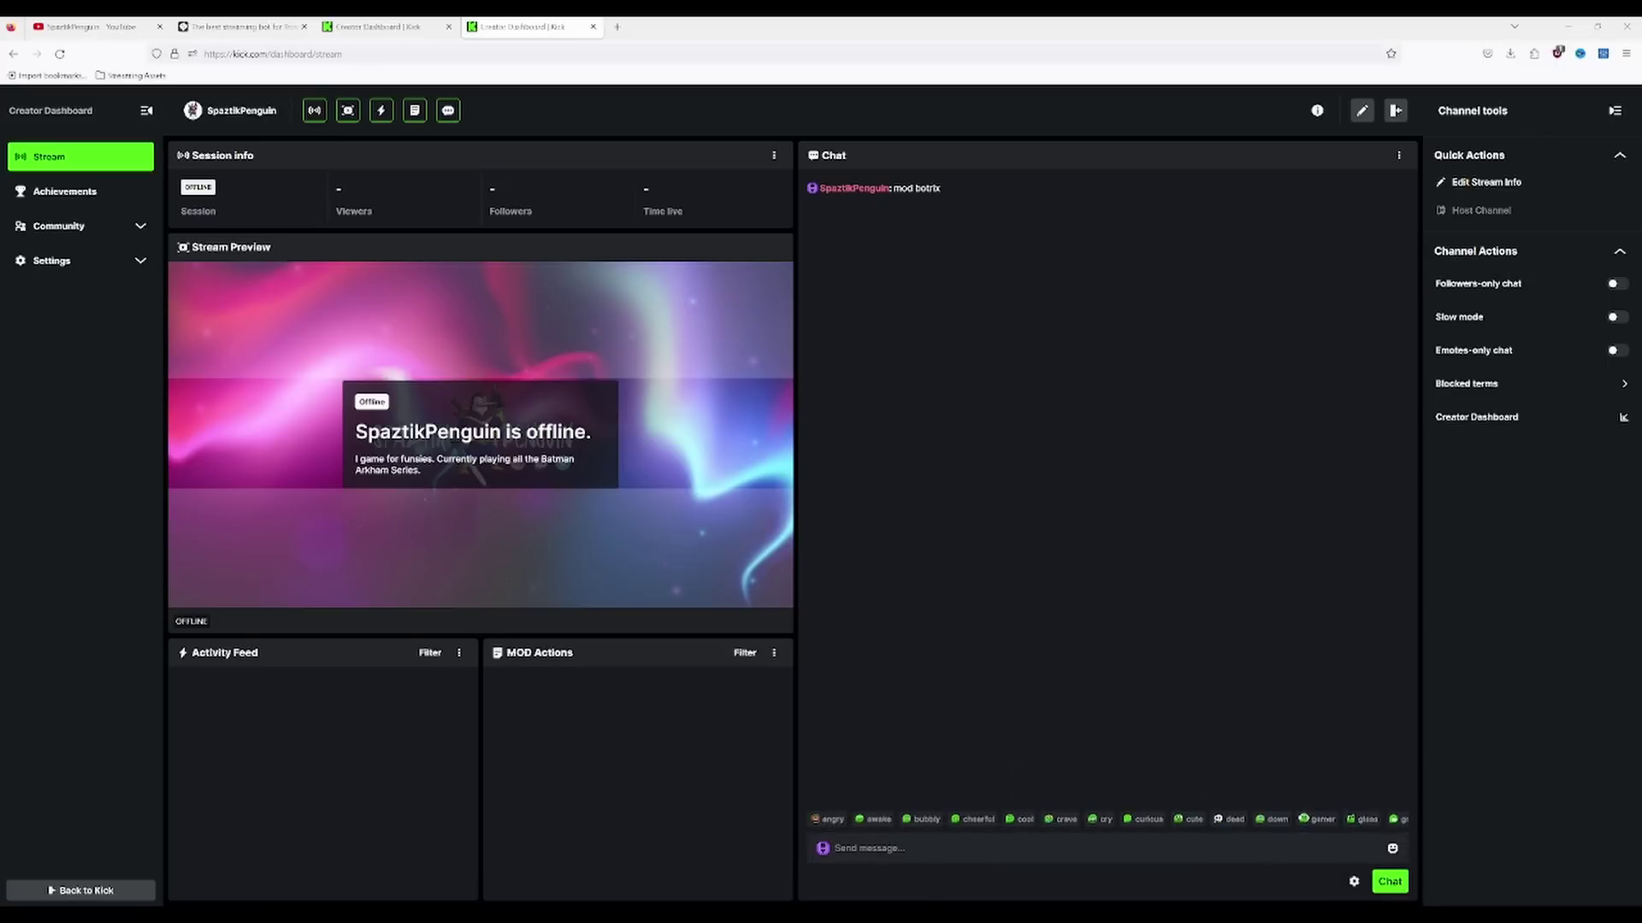
key(ctrl+2)
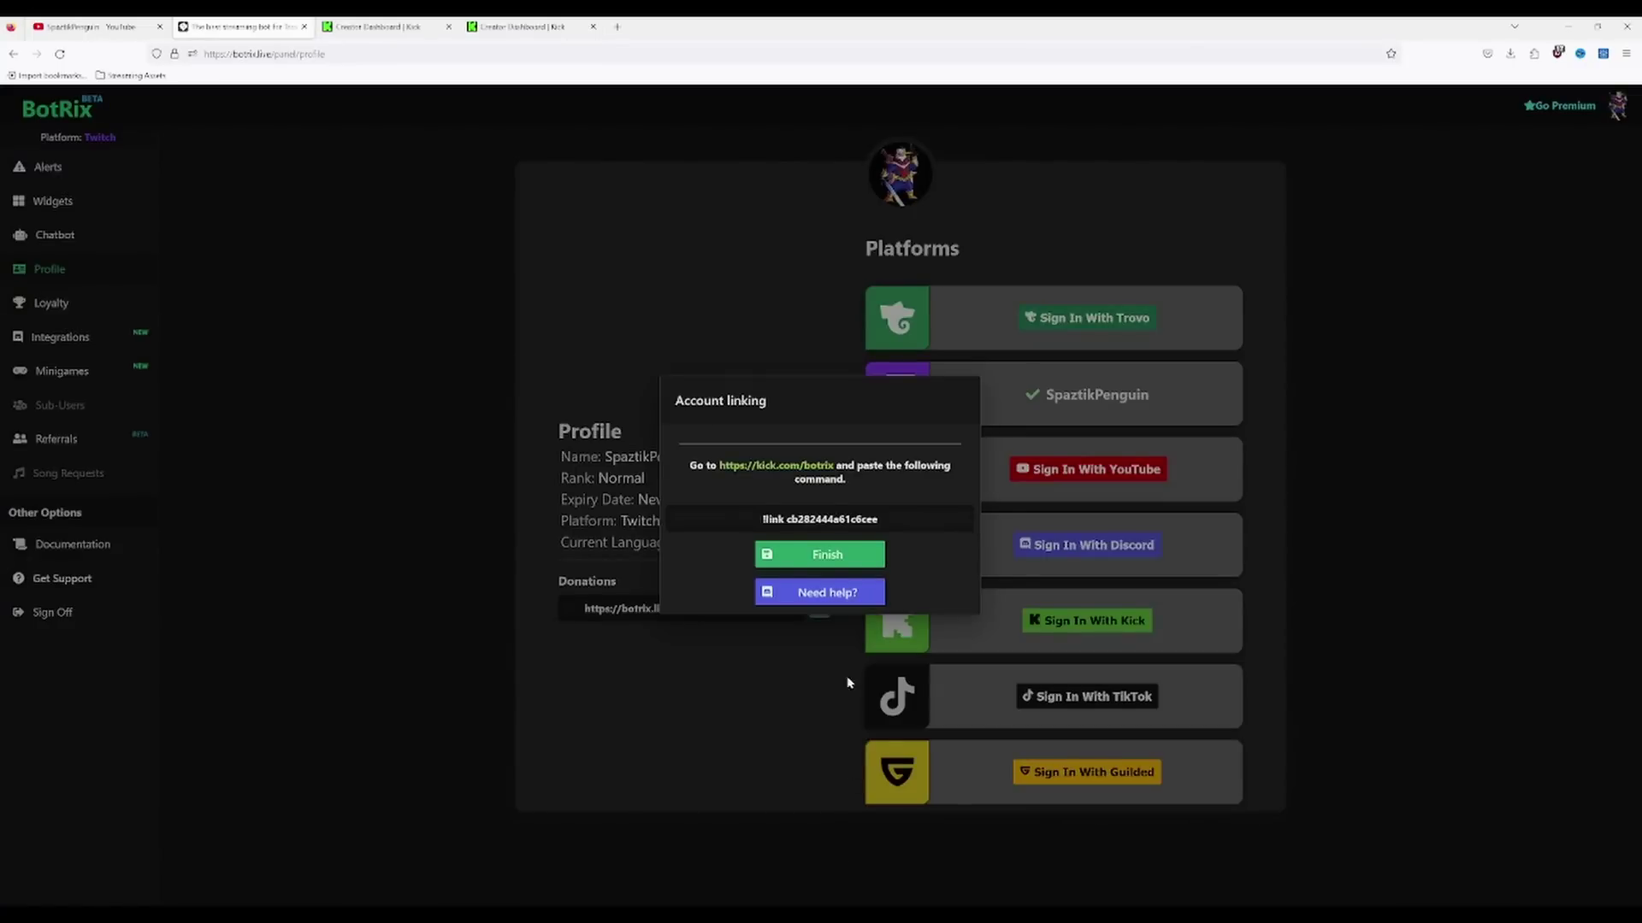
Select the !link command and open the kick.com/botrix chatroom
drag(885, 524, 757, 528)
key(ctrl+c)
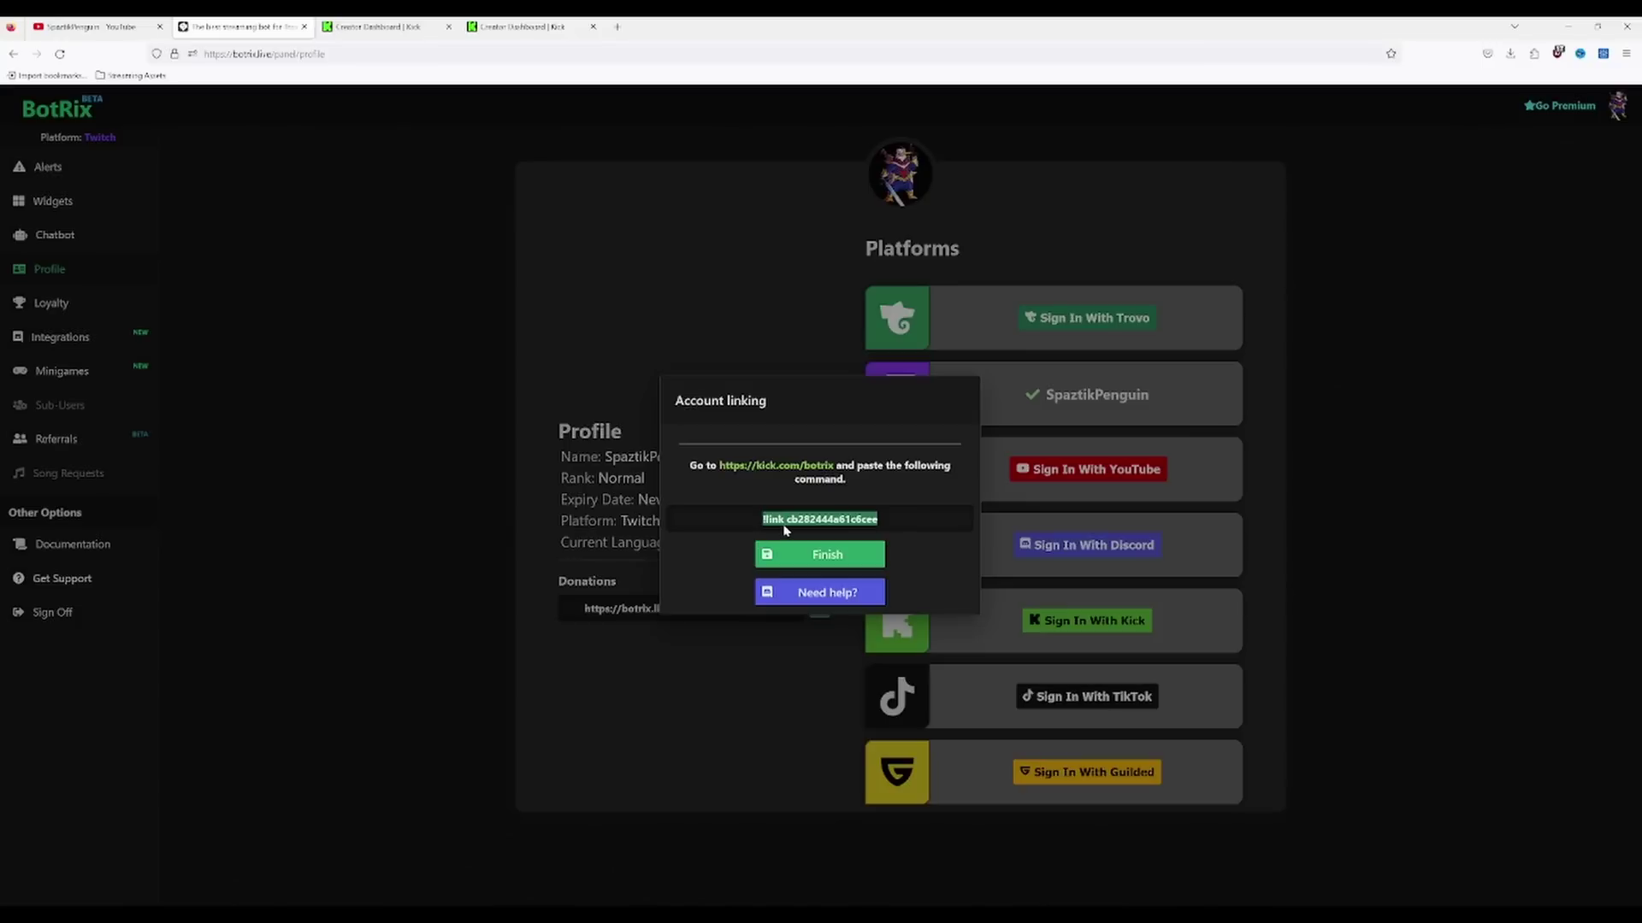
click(792, 470)
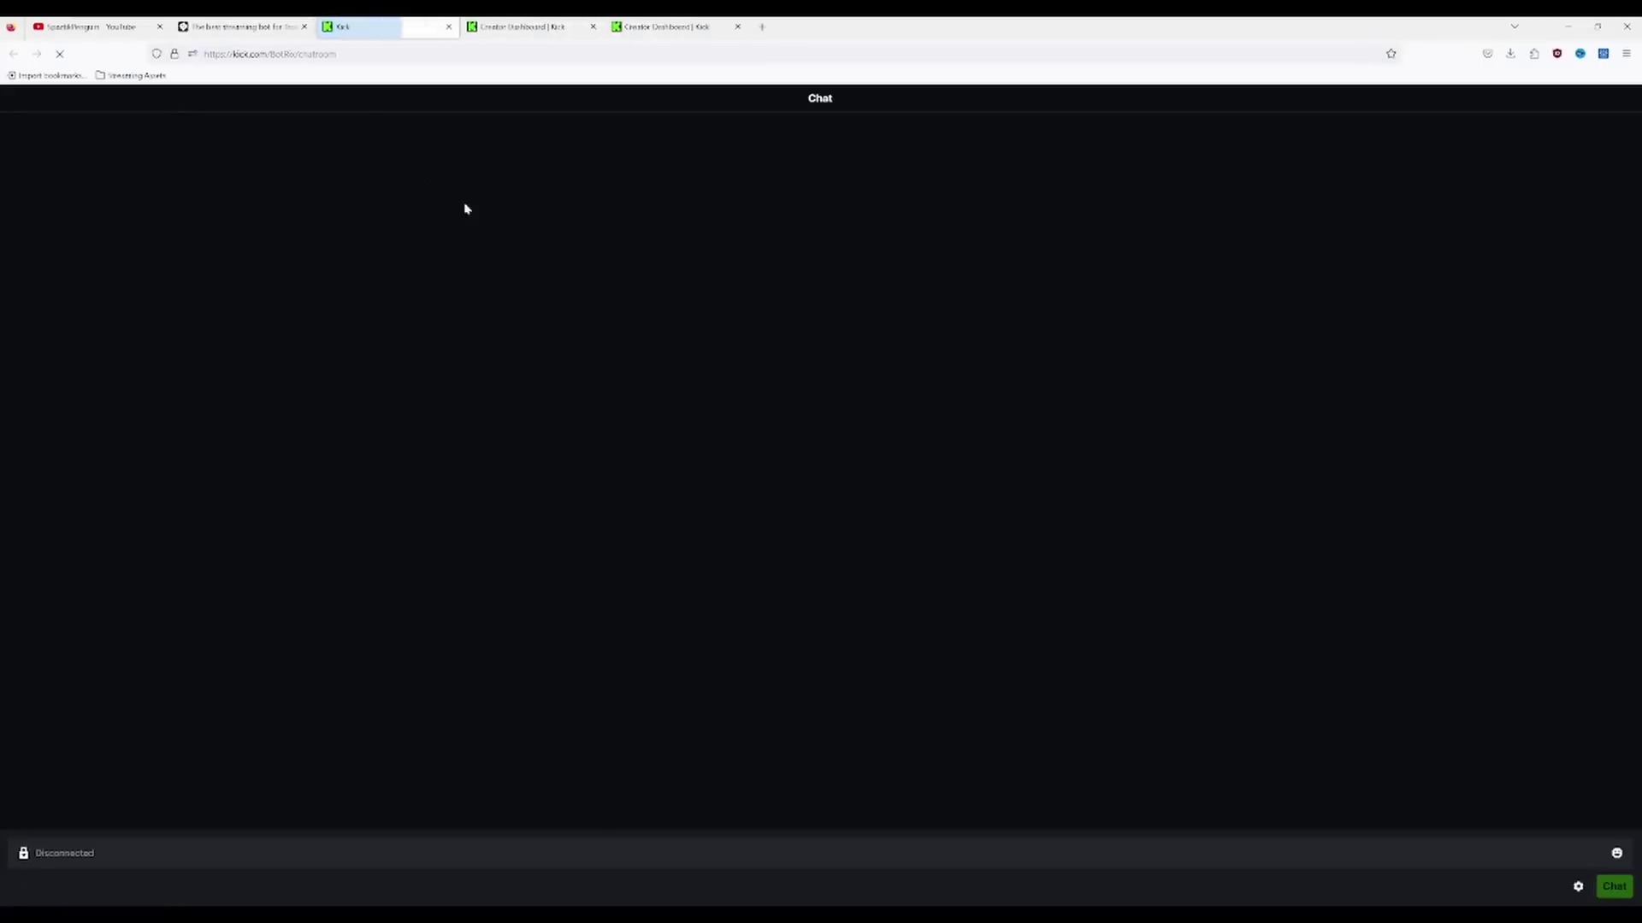
Paste and send the !link command in the BotRix Kick chatroom
click(161, 855)
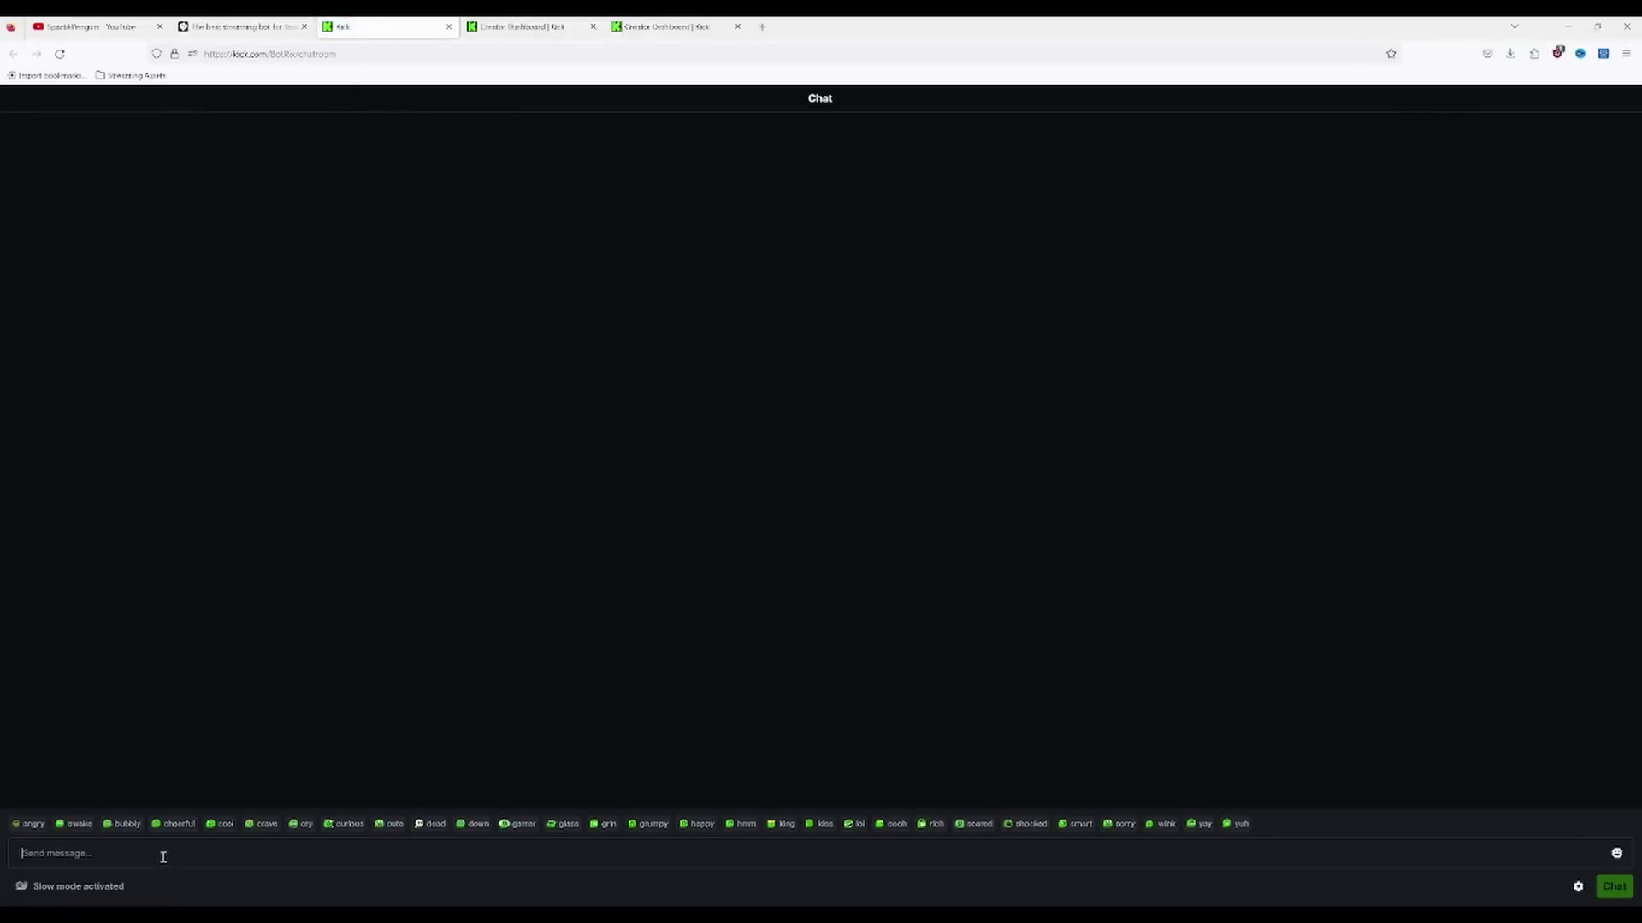
key(ctrl+v)
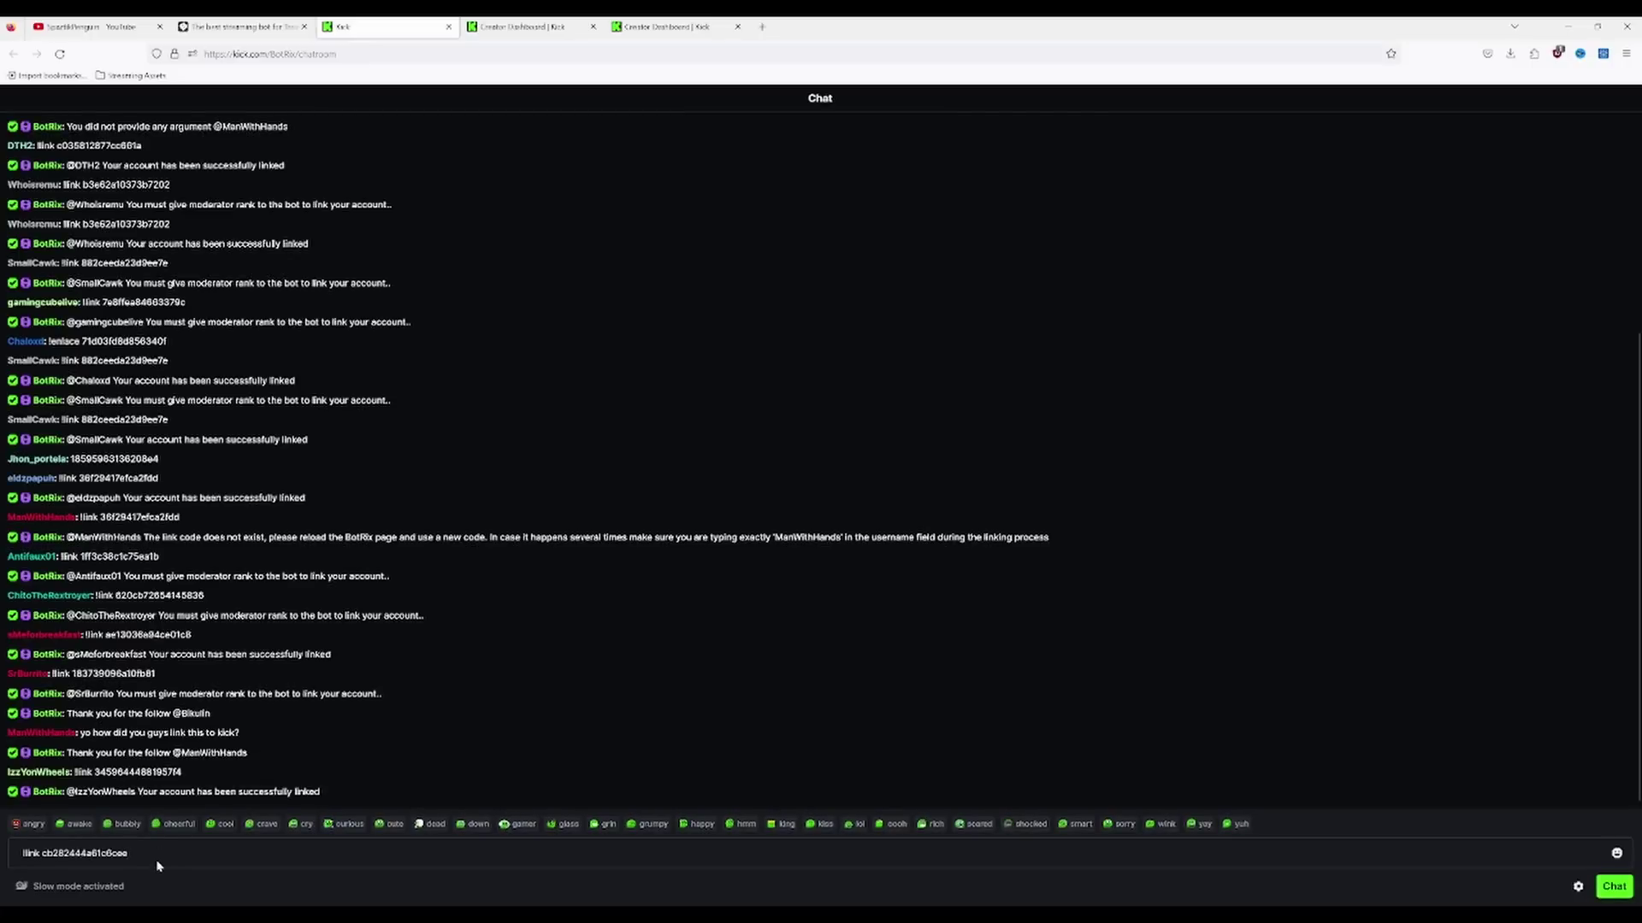
key(Return)
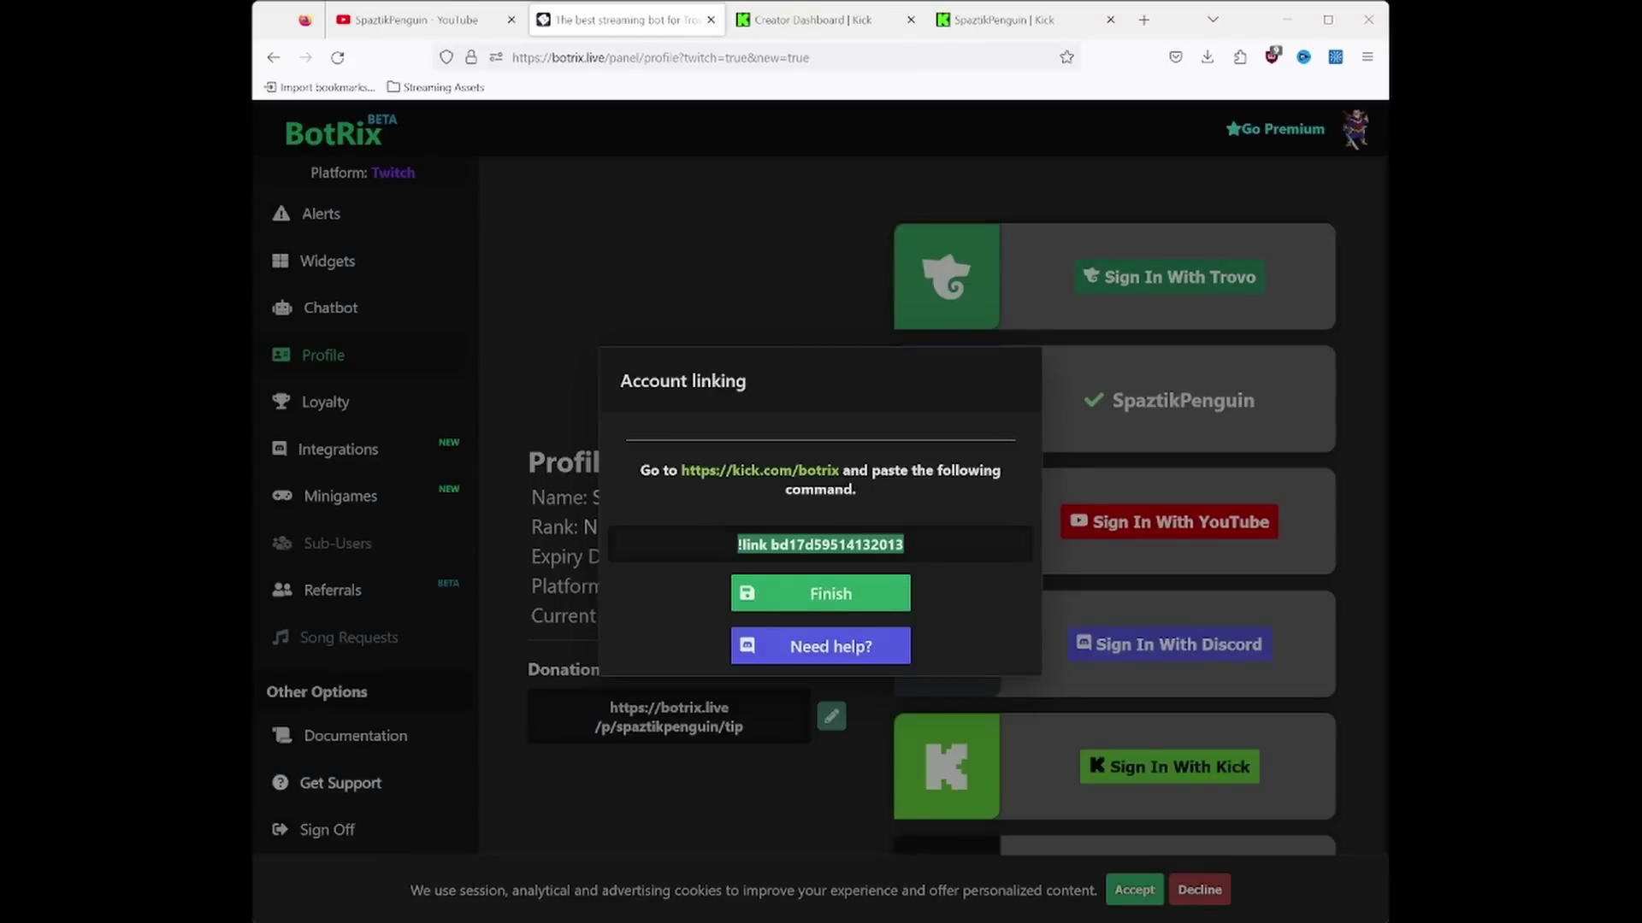
Finish linking the Kick account and browse the Gift Sub, Raid, Bits and Tip/Donate alert tabs
click(812, 592)
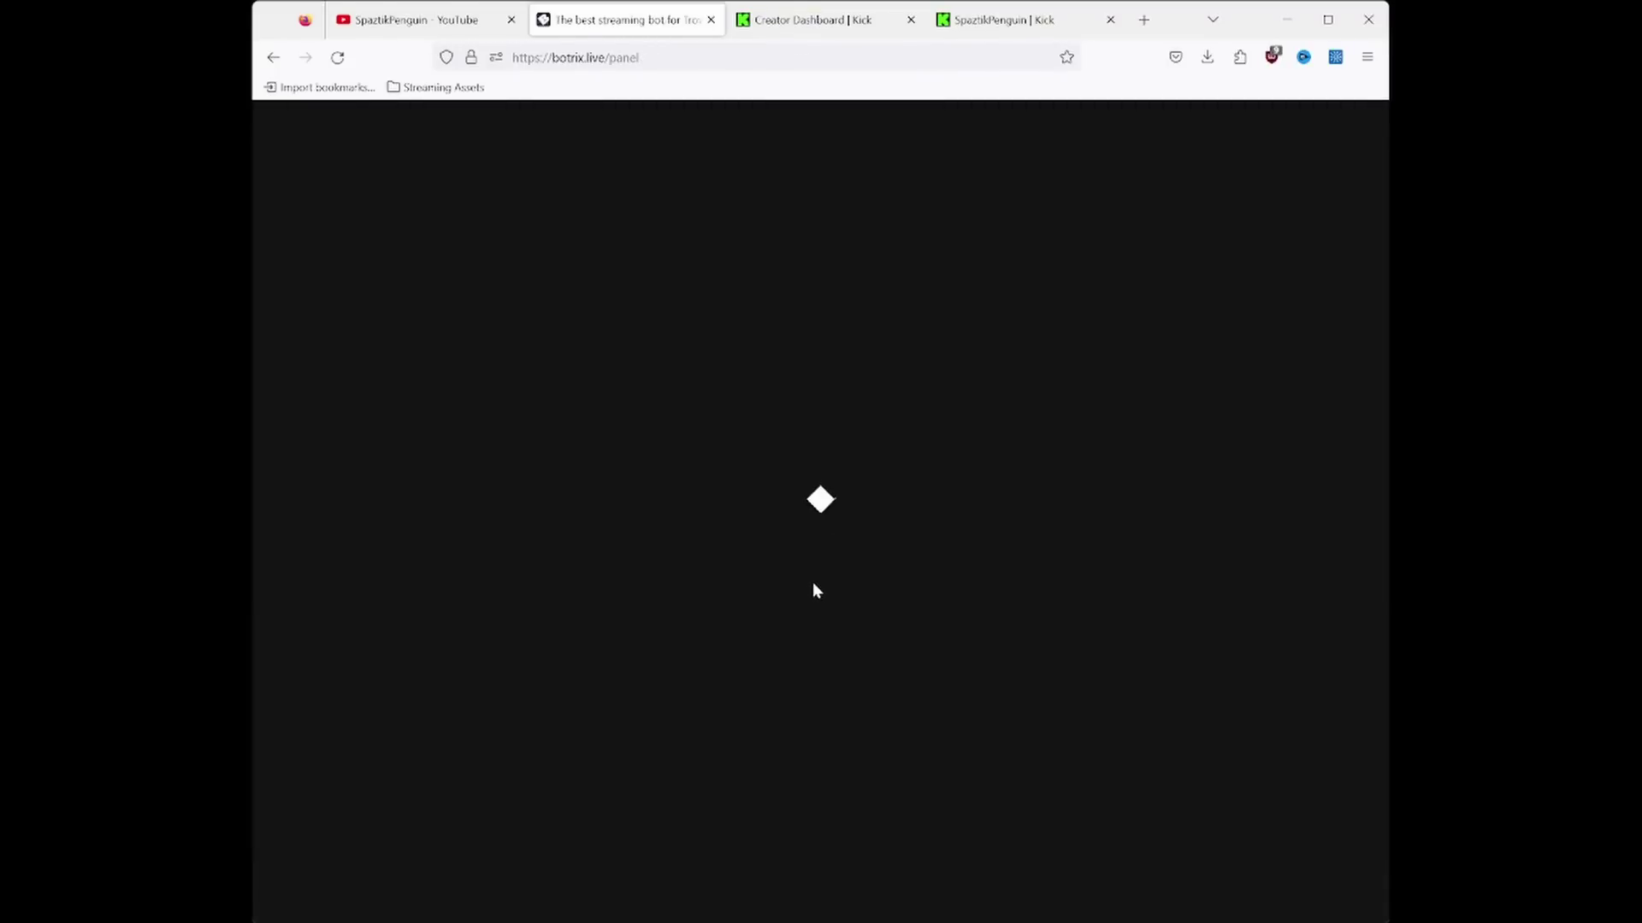
scroll(807, 581, down, 2)
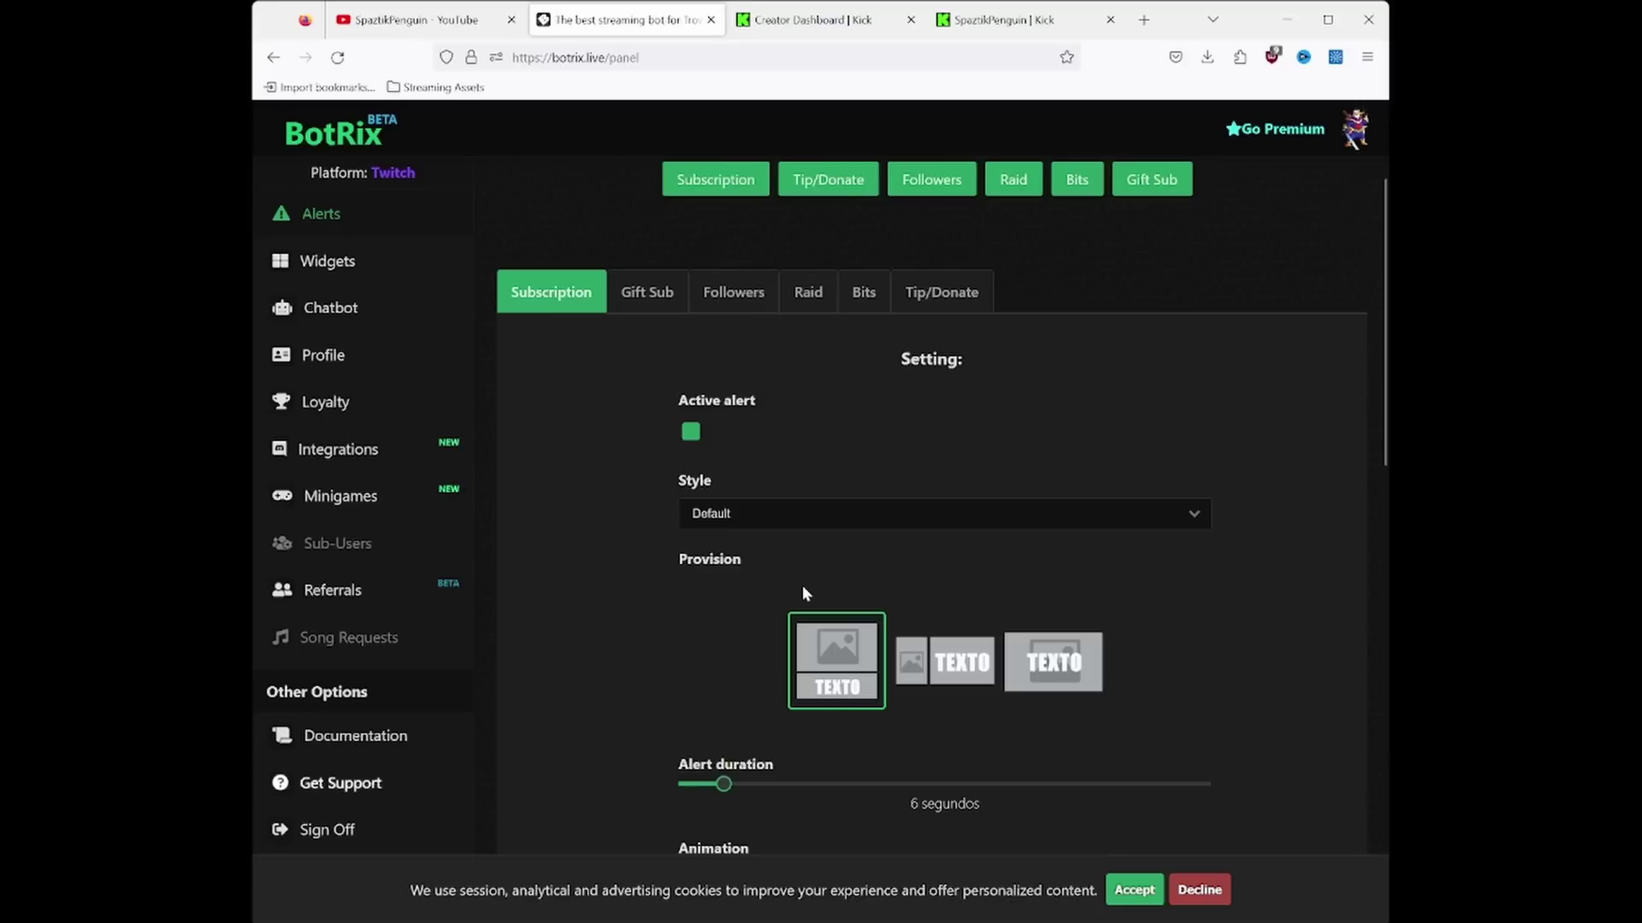
scroll(802, 585, up, 1)
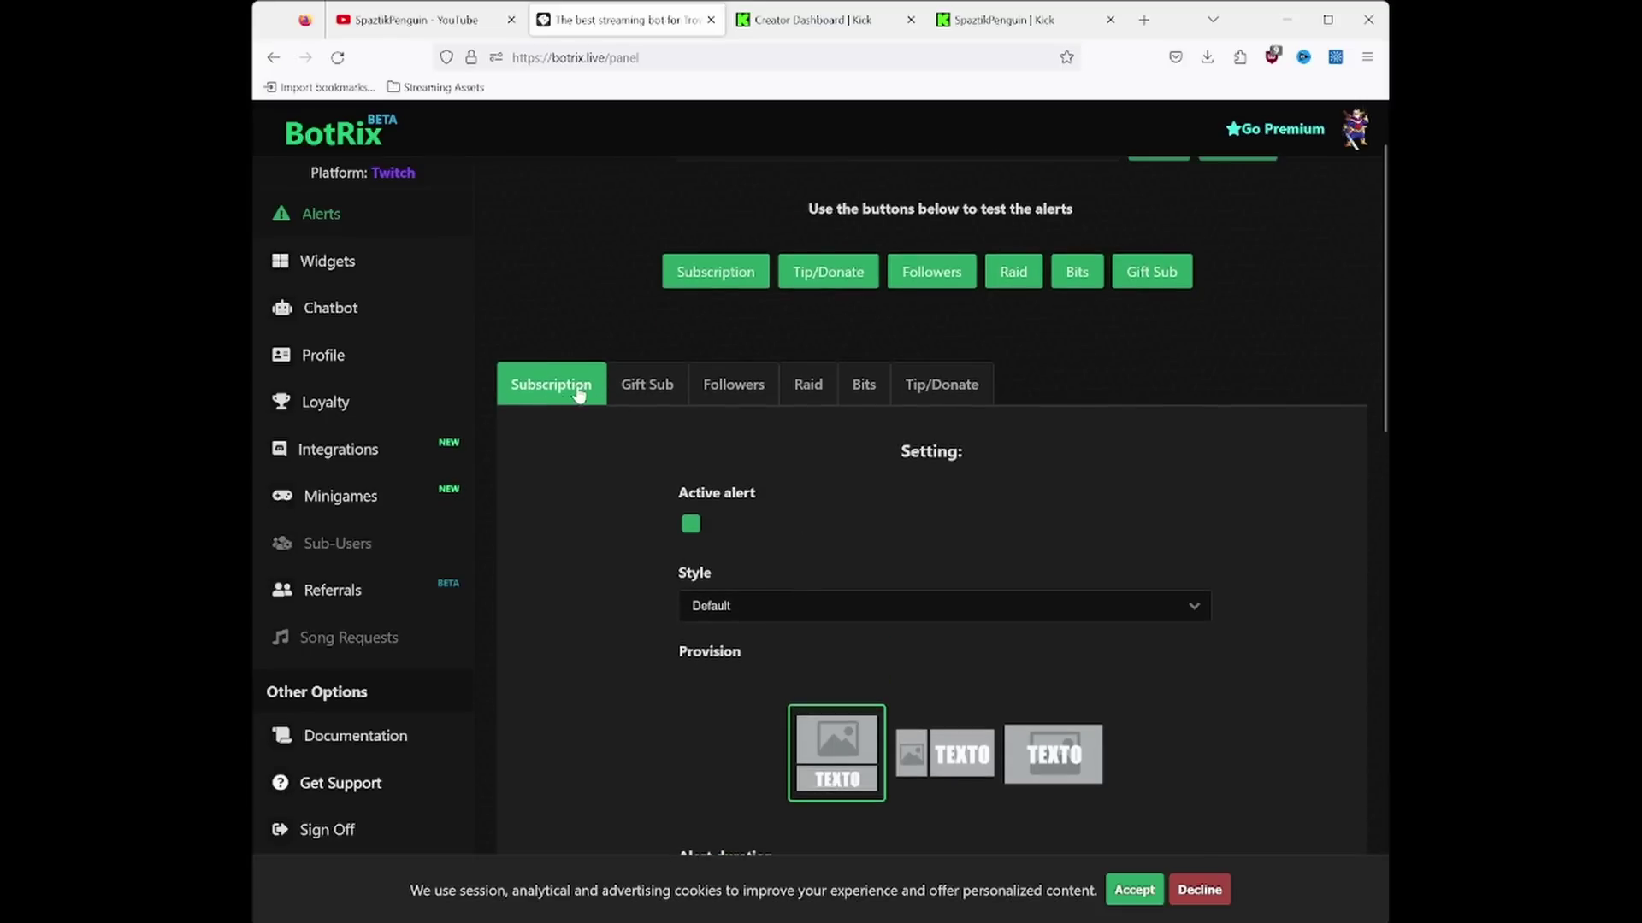
click(637, 391)
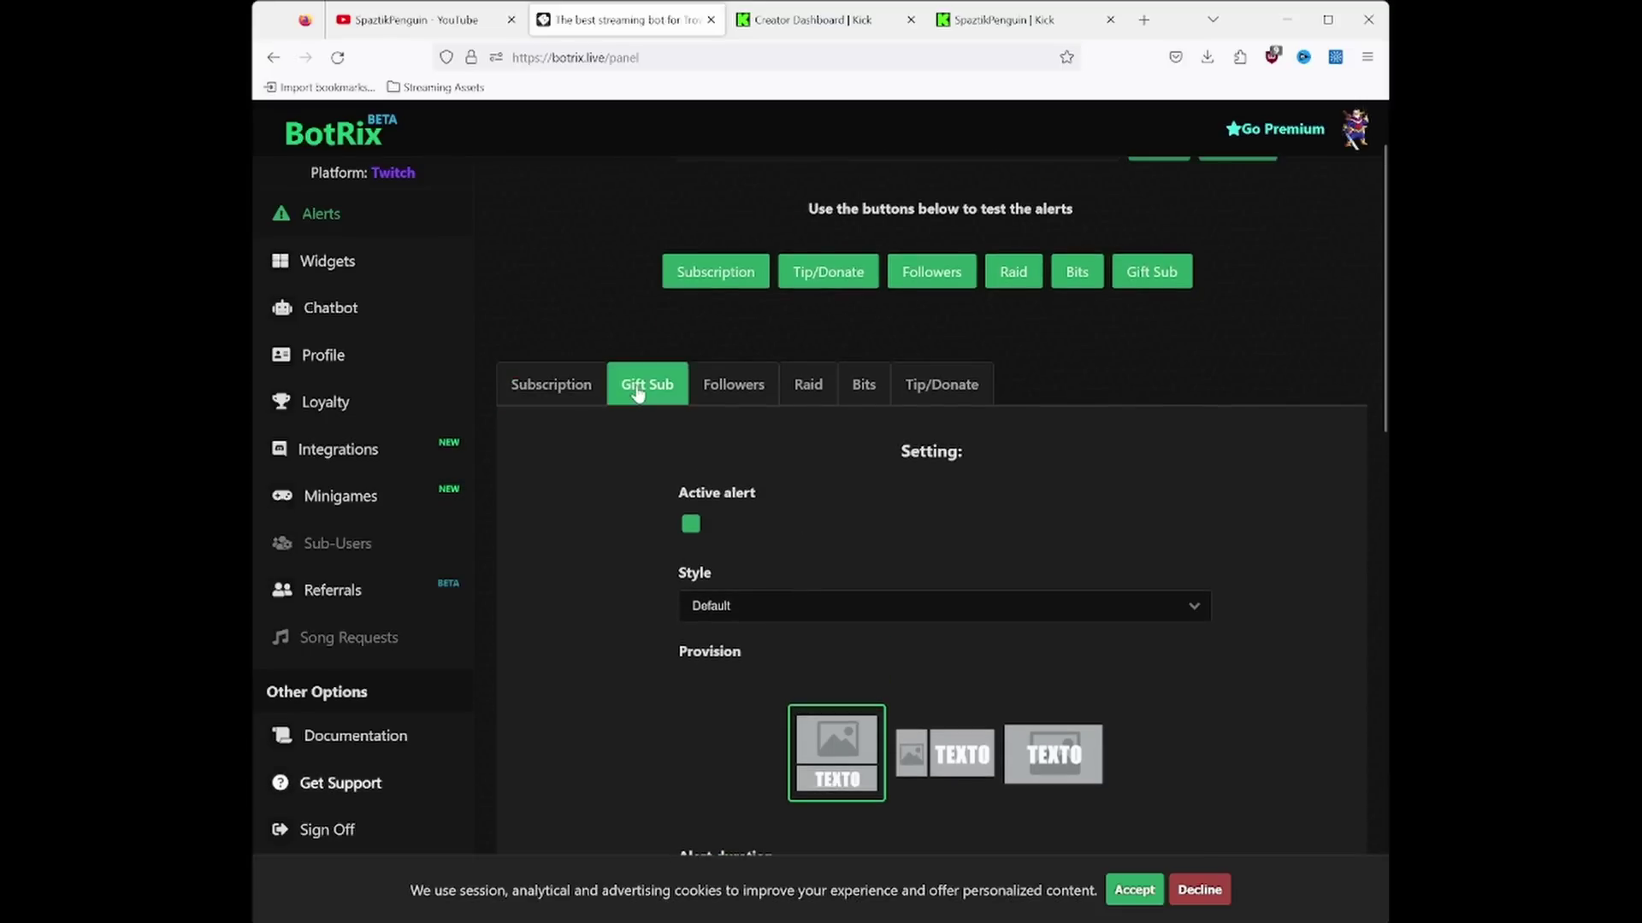
click(735, 401)
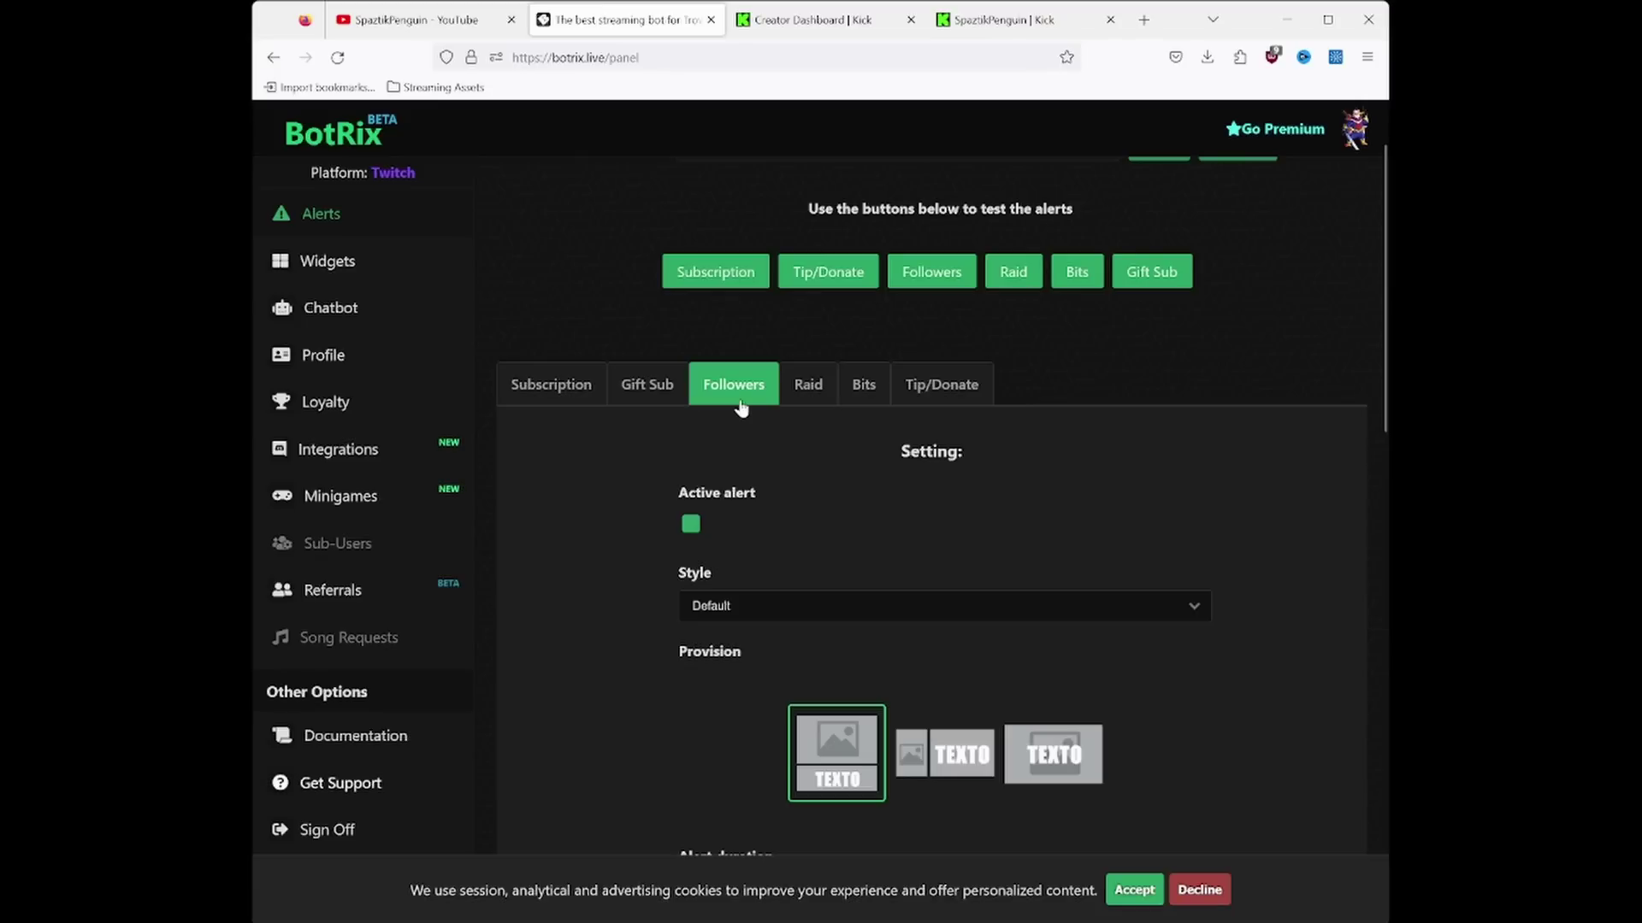
click(804, 402)
click(862, 392)
click(942, 400)
click(711, 395)
Review the Subscription, Gift Sub, Raid and Bits tabs again, ending on Followers settings
click(554, 396)
click(647, 384)
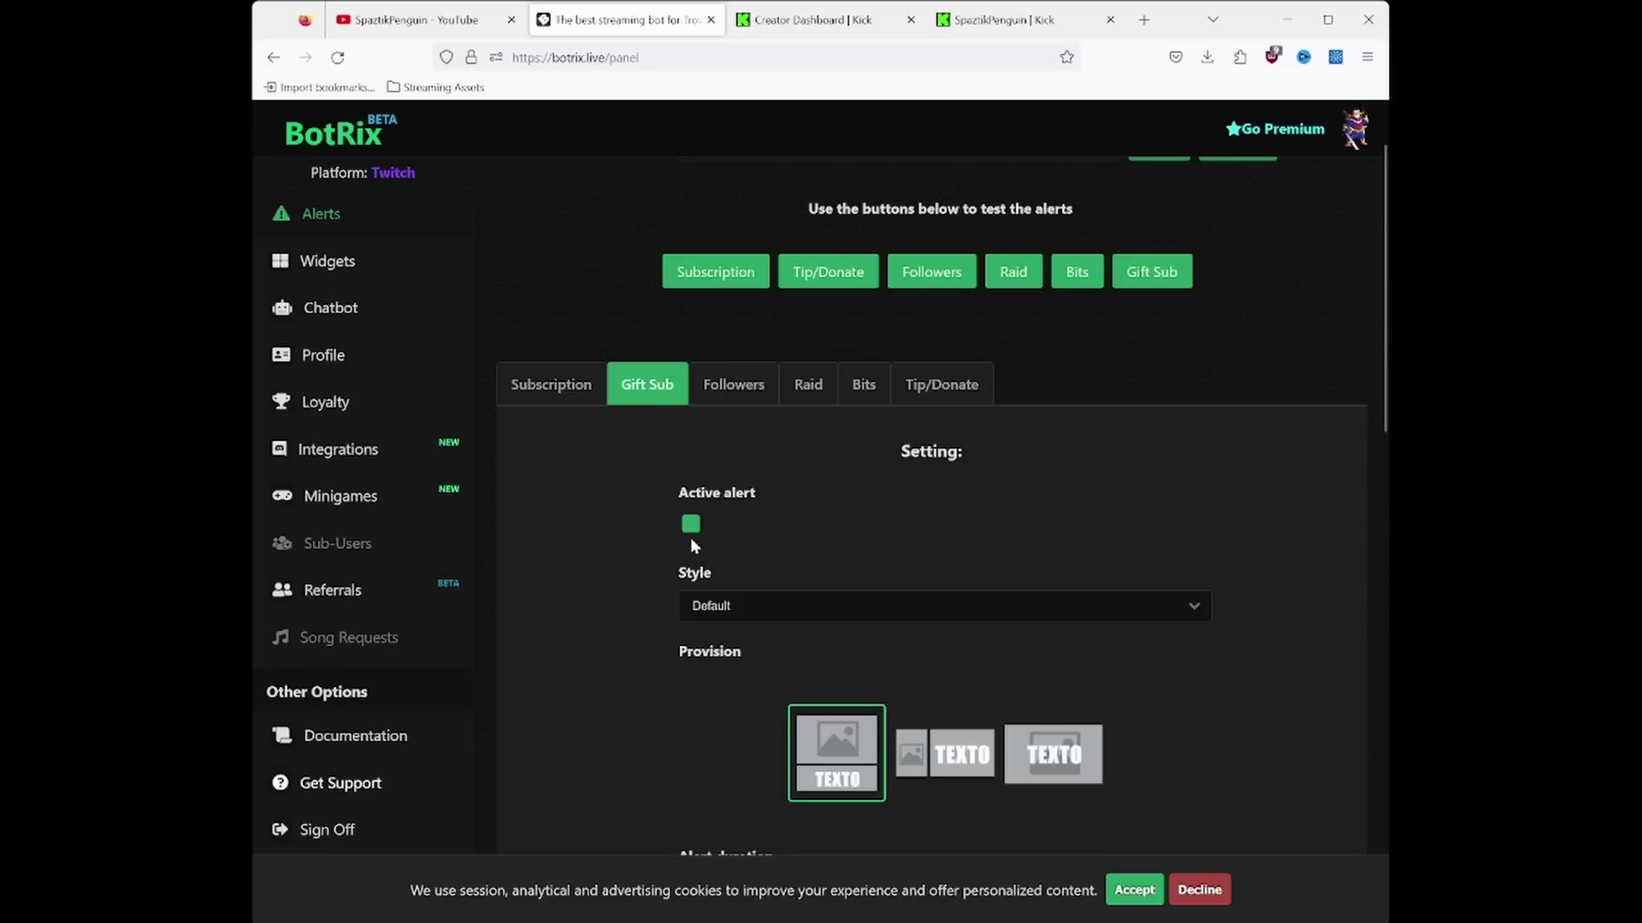
click(740, 386)
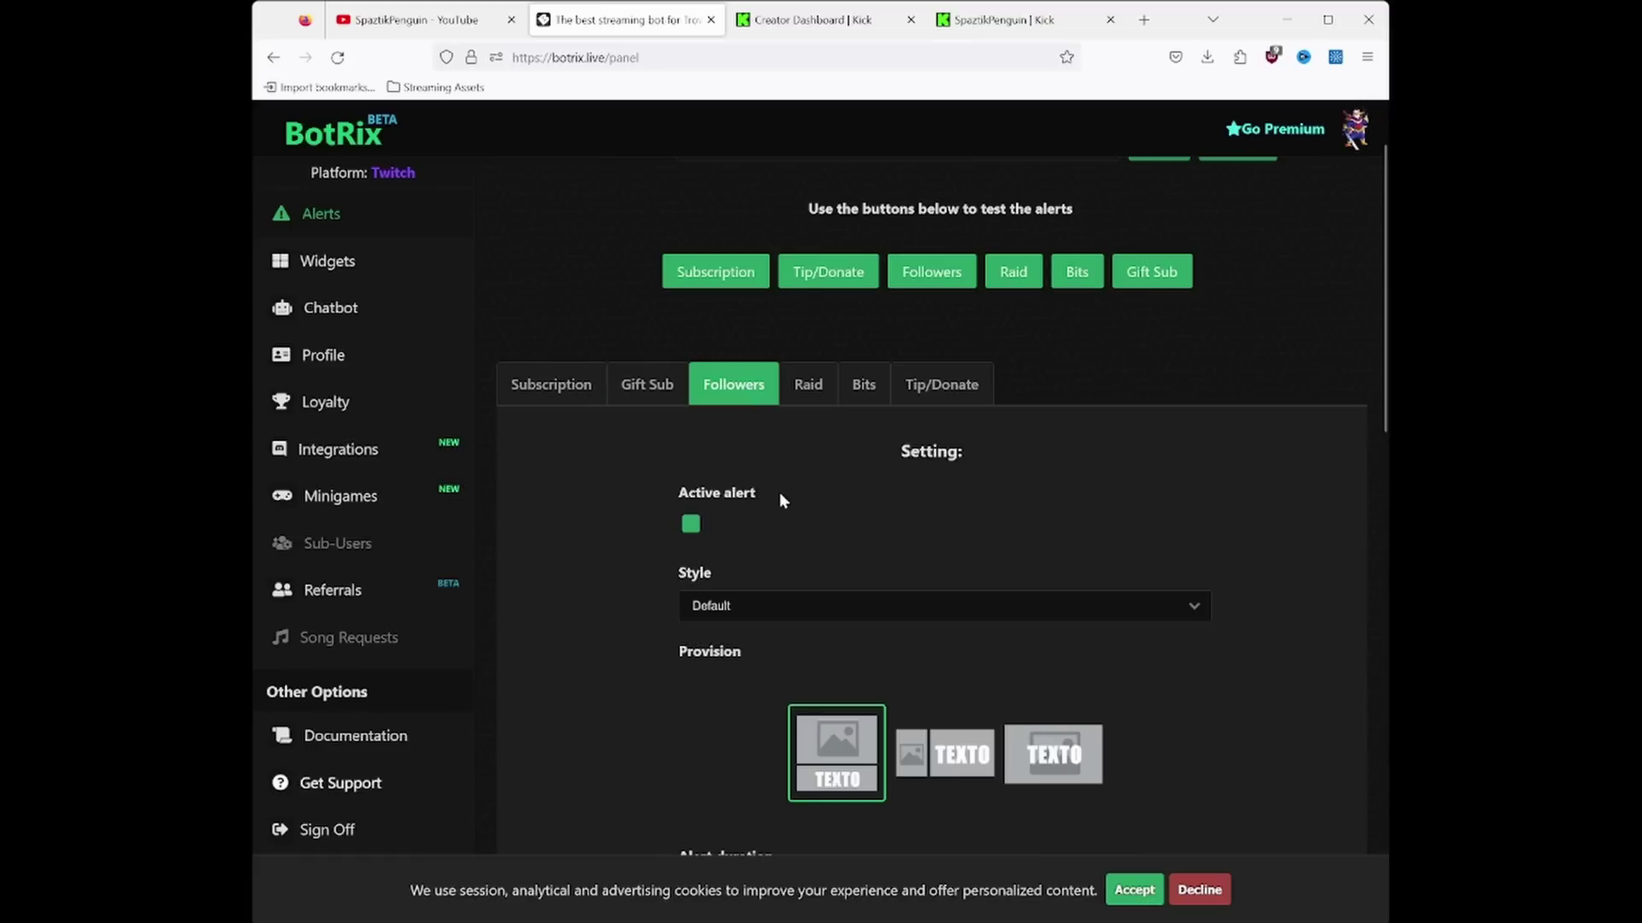
click(804, 389)
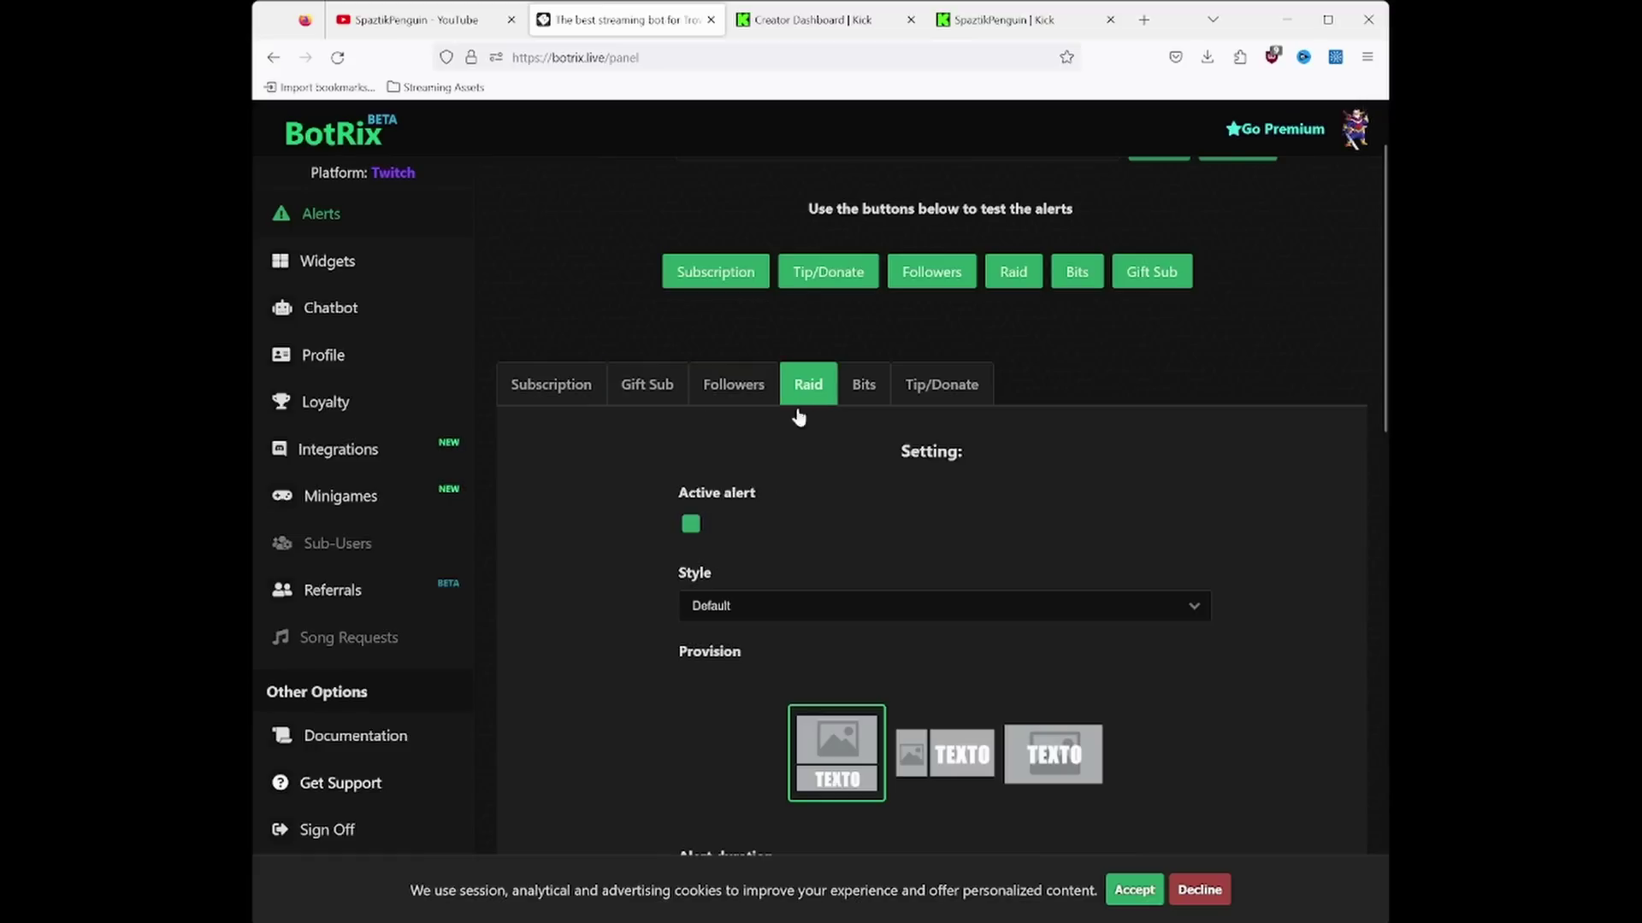
click(864, 394)
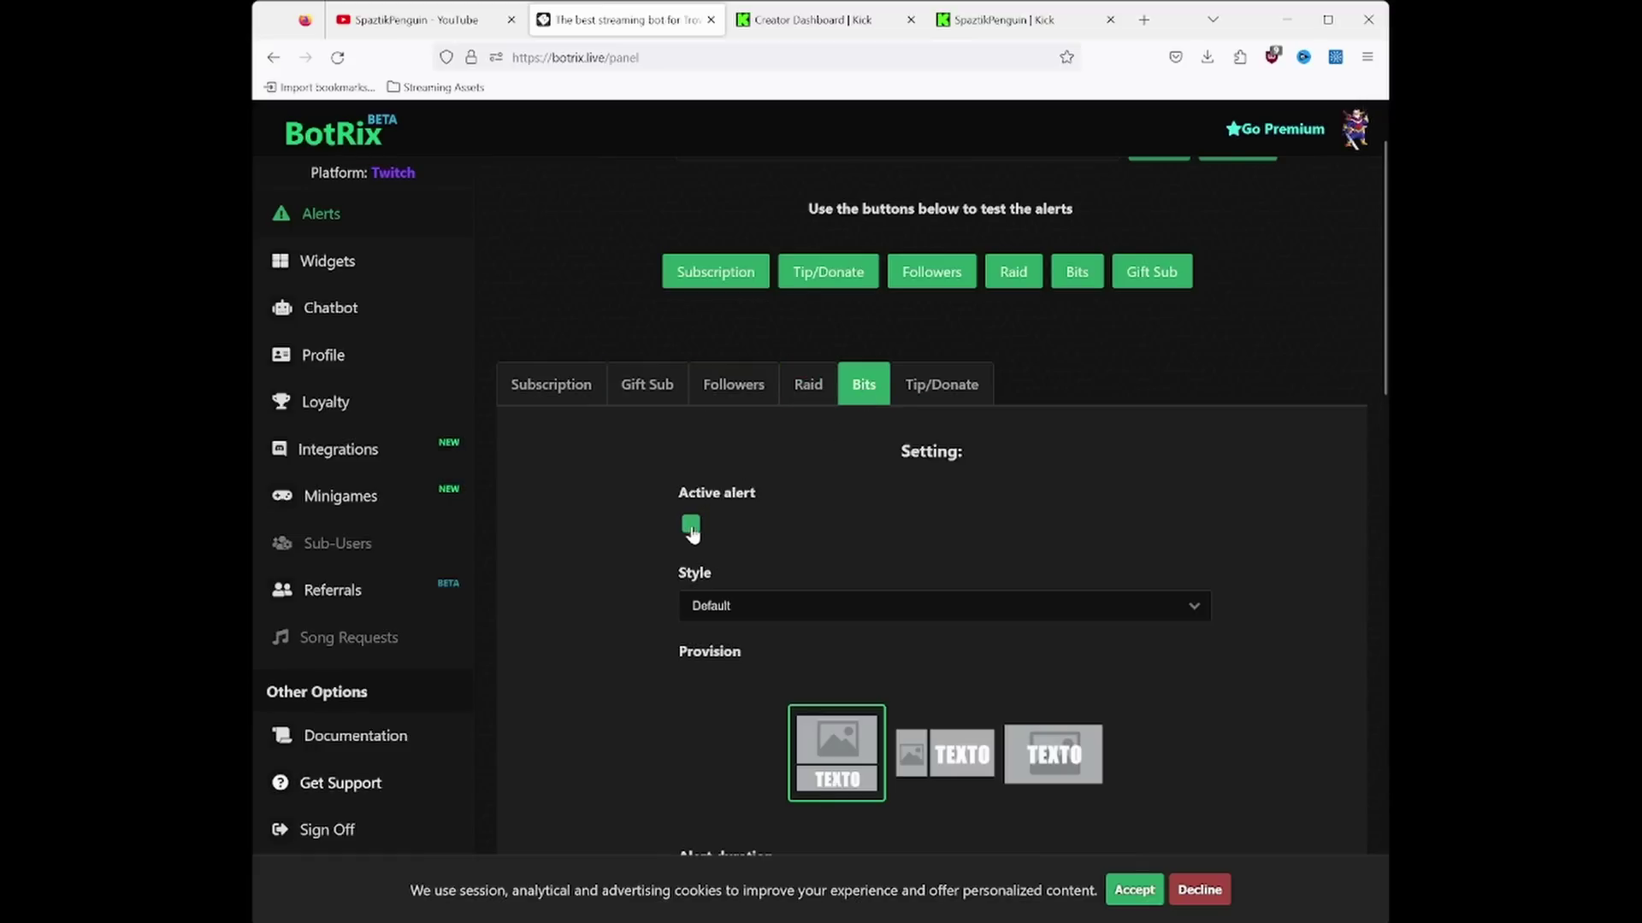
click(734, 384)
scroll(733, 384, down, 1)
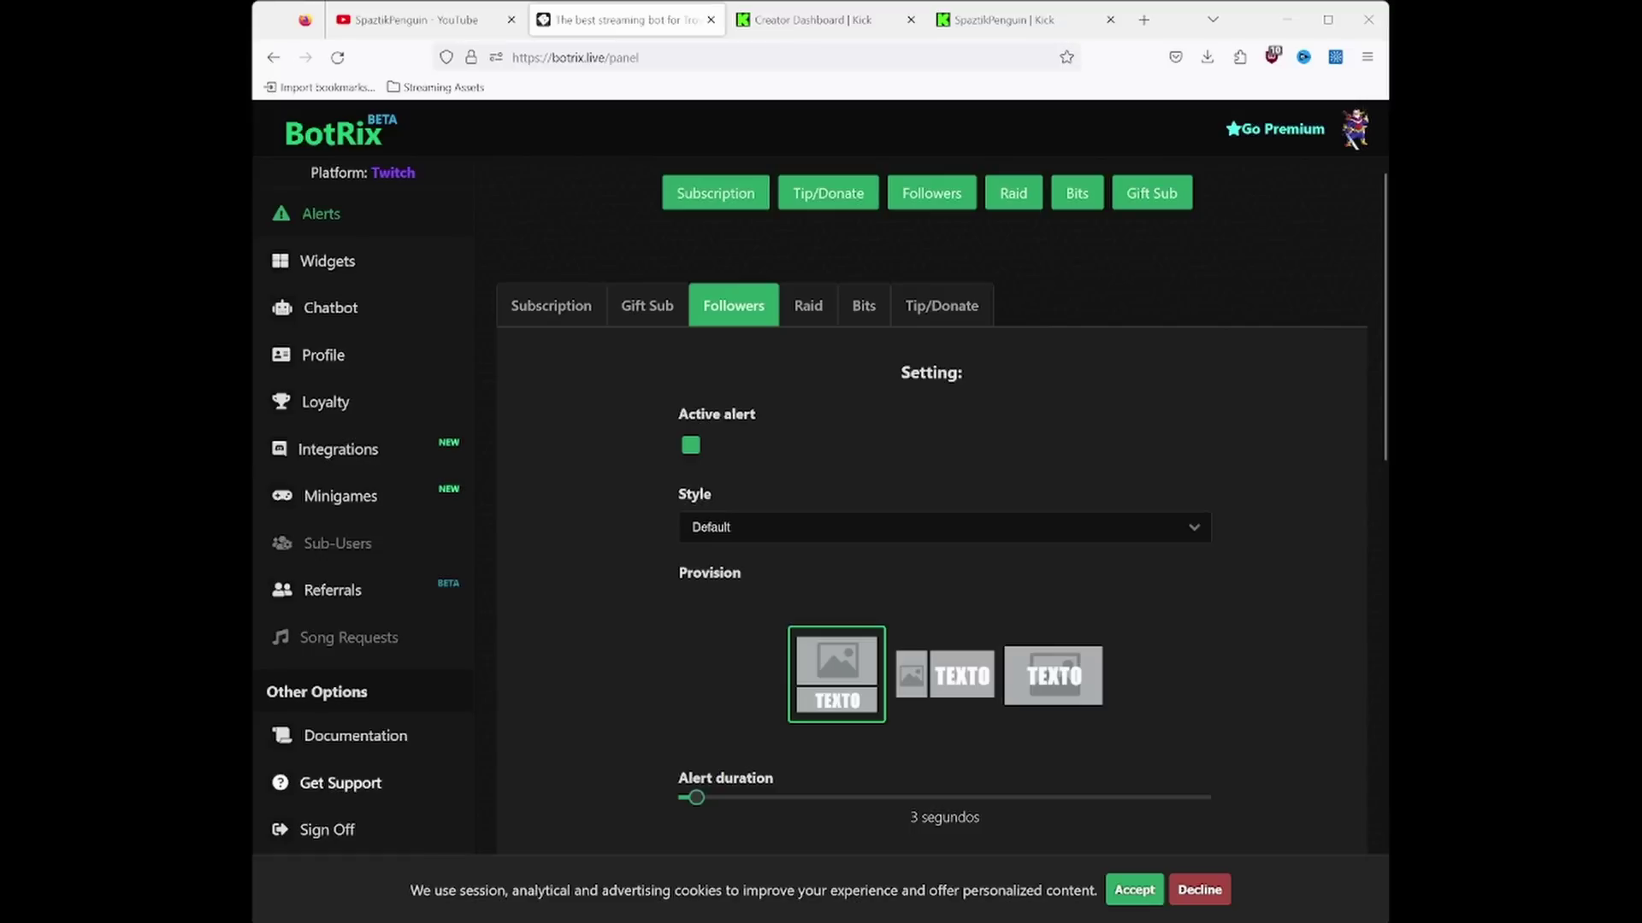
scroll(913, 506, down, 2)
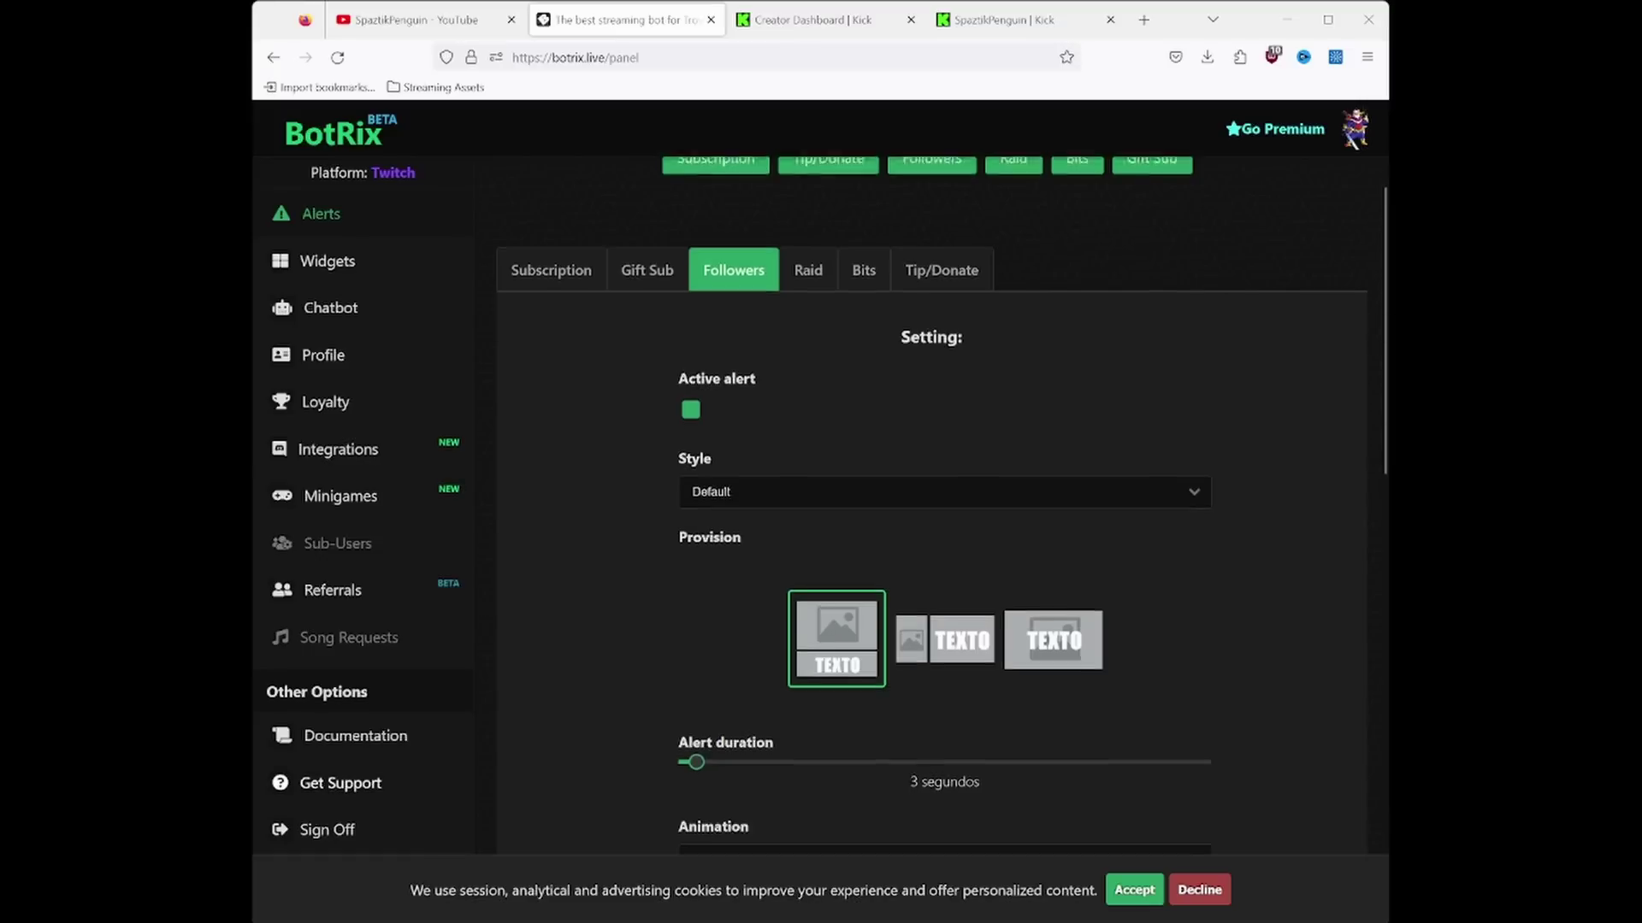
scroll(945, 508, down, 1)
Give the Followers alert 15% volume, #8719d6 bottom text and Helvetica typography, and save
scroll(945, 508, down, 2)
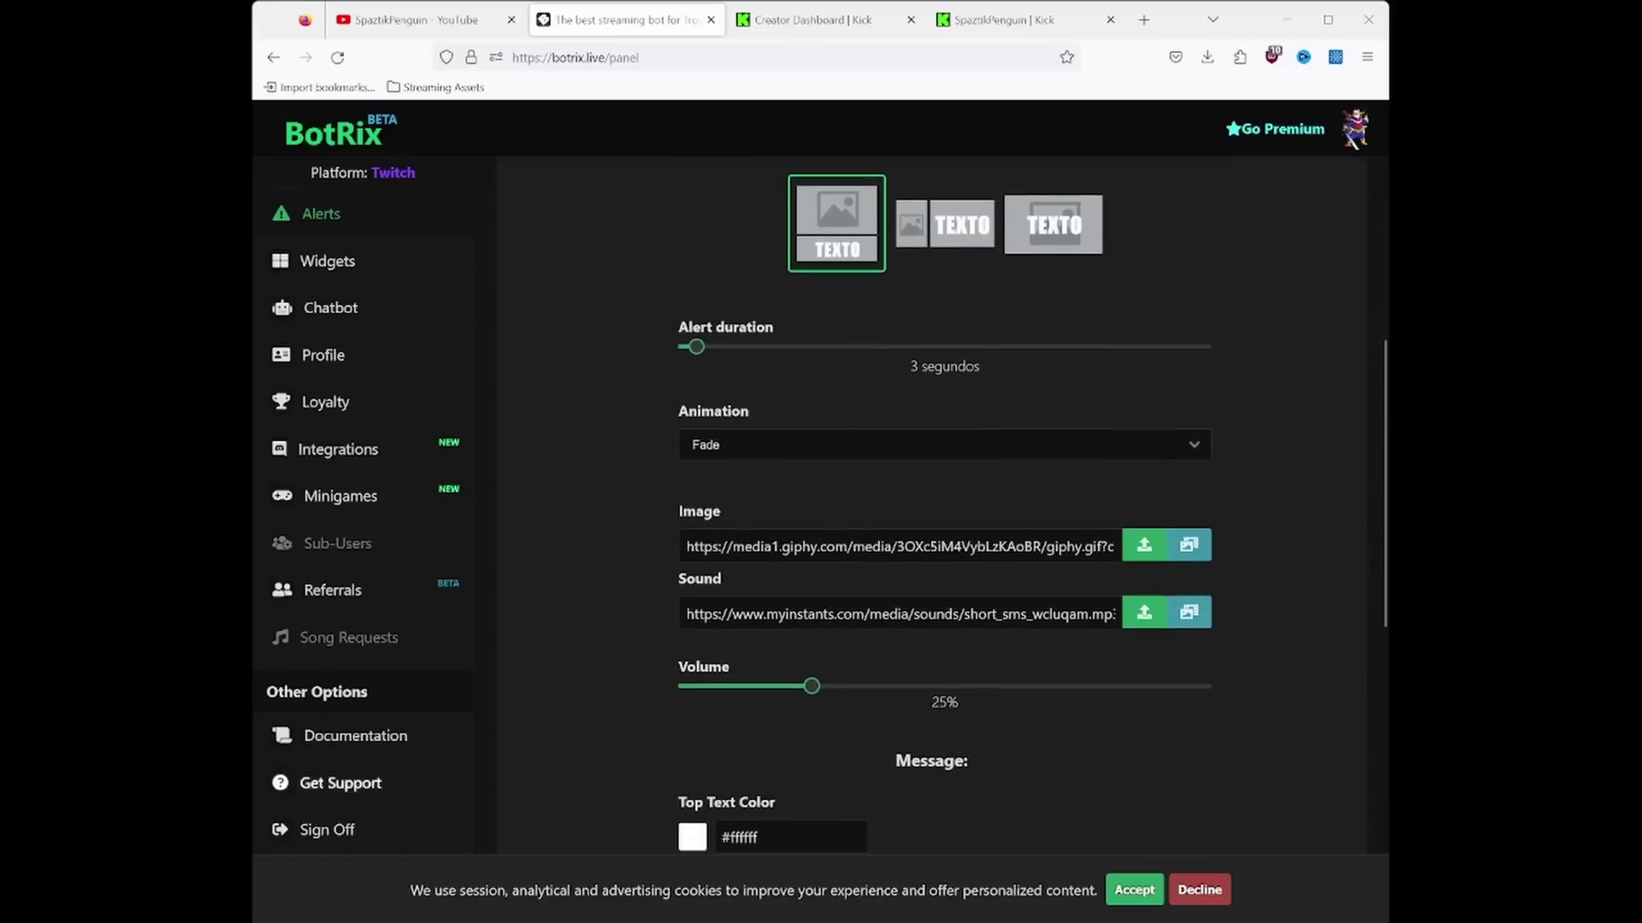
scroll(945, 508, down, 3)
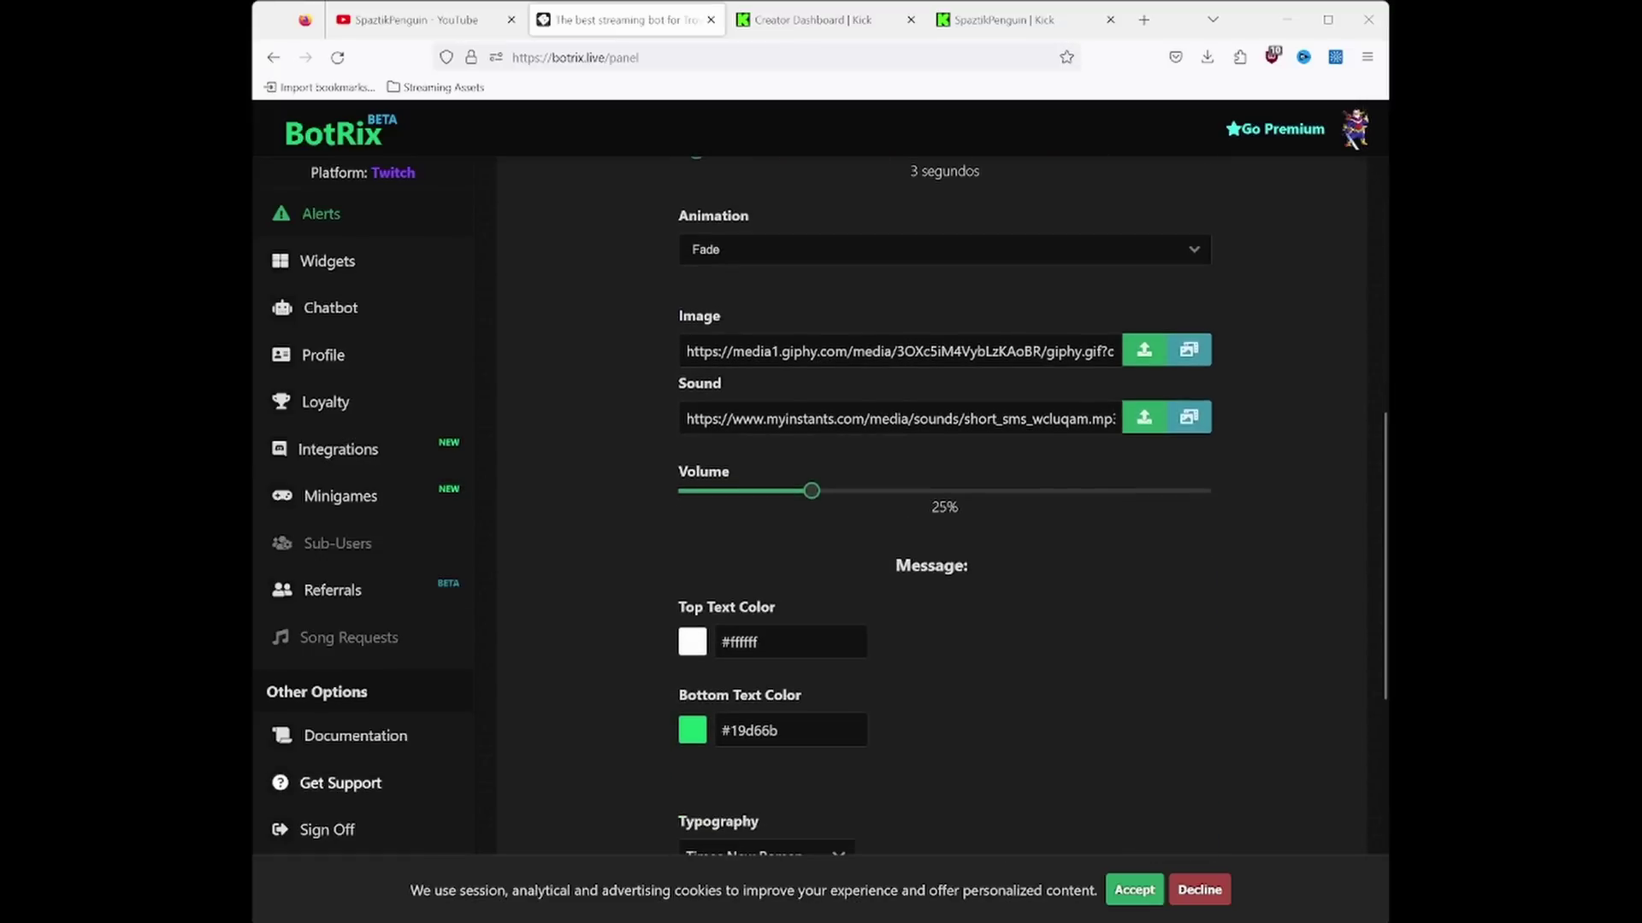
scroll(1032, 506, down, 1)
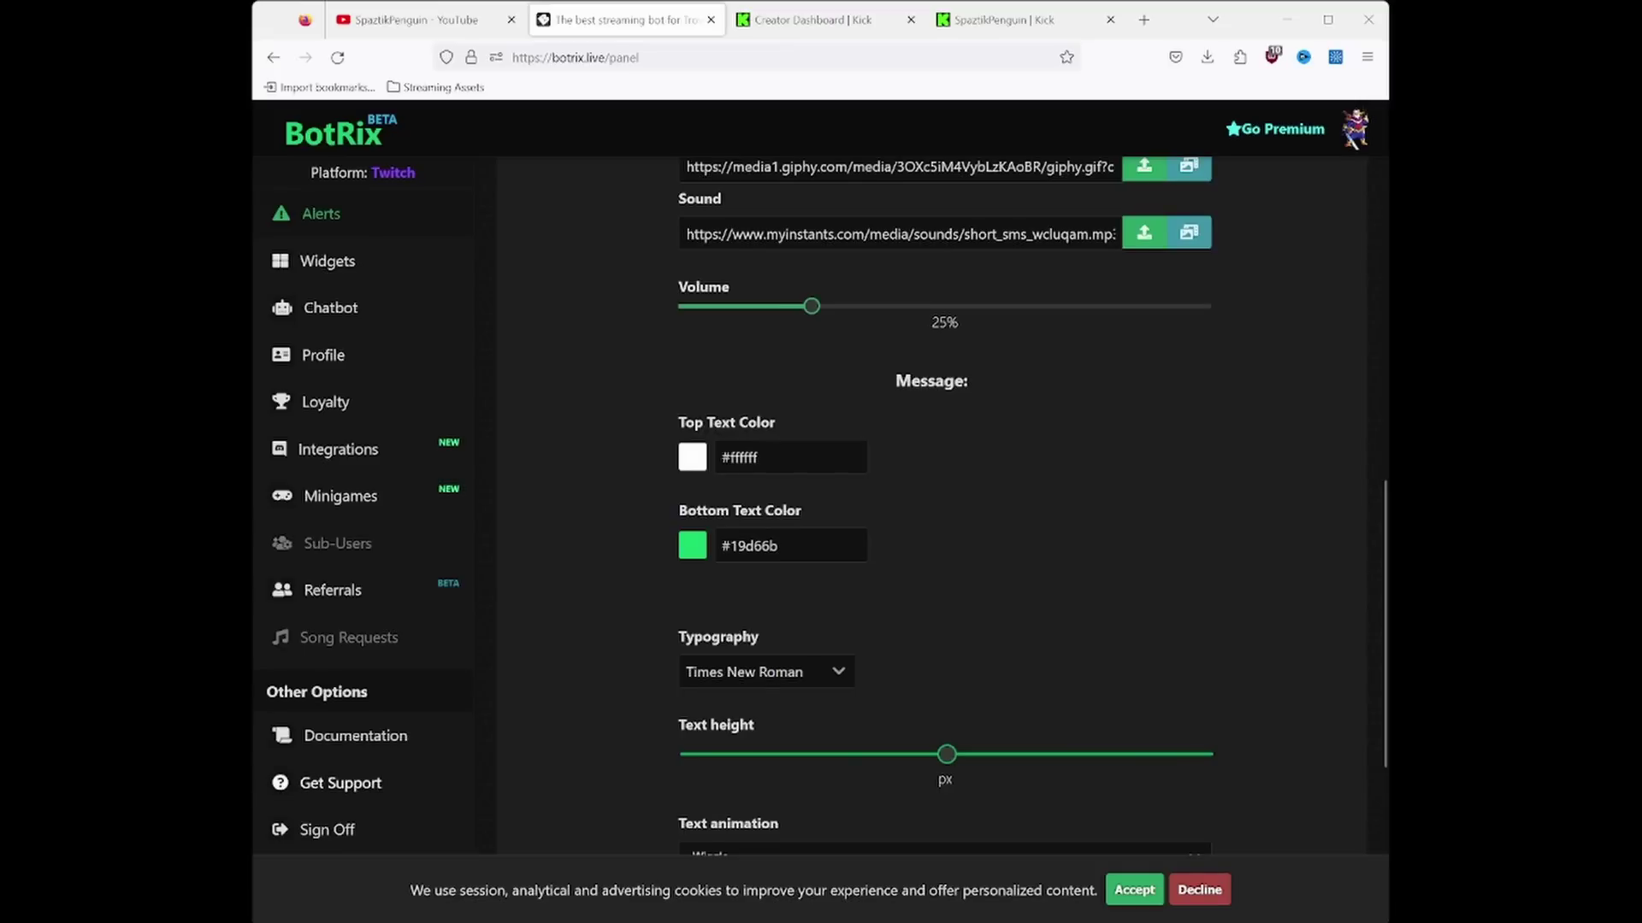
scroll(945, 508, down, 2)
scroll(944, 507, down, 1)
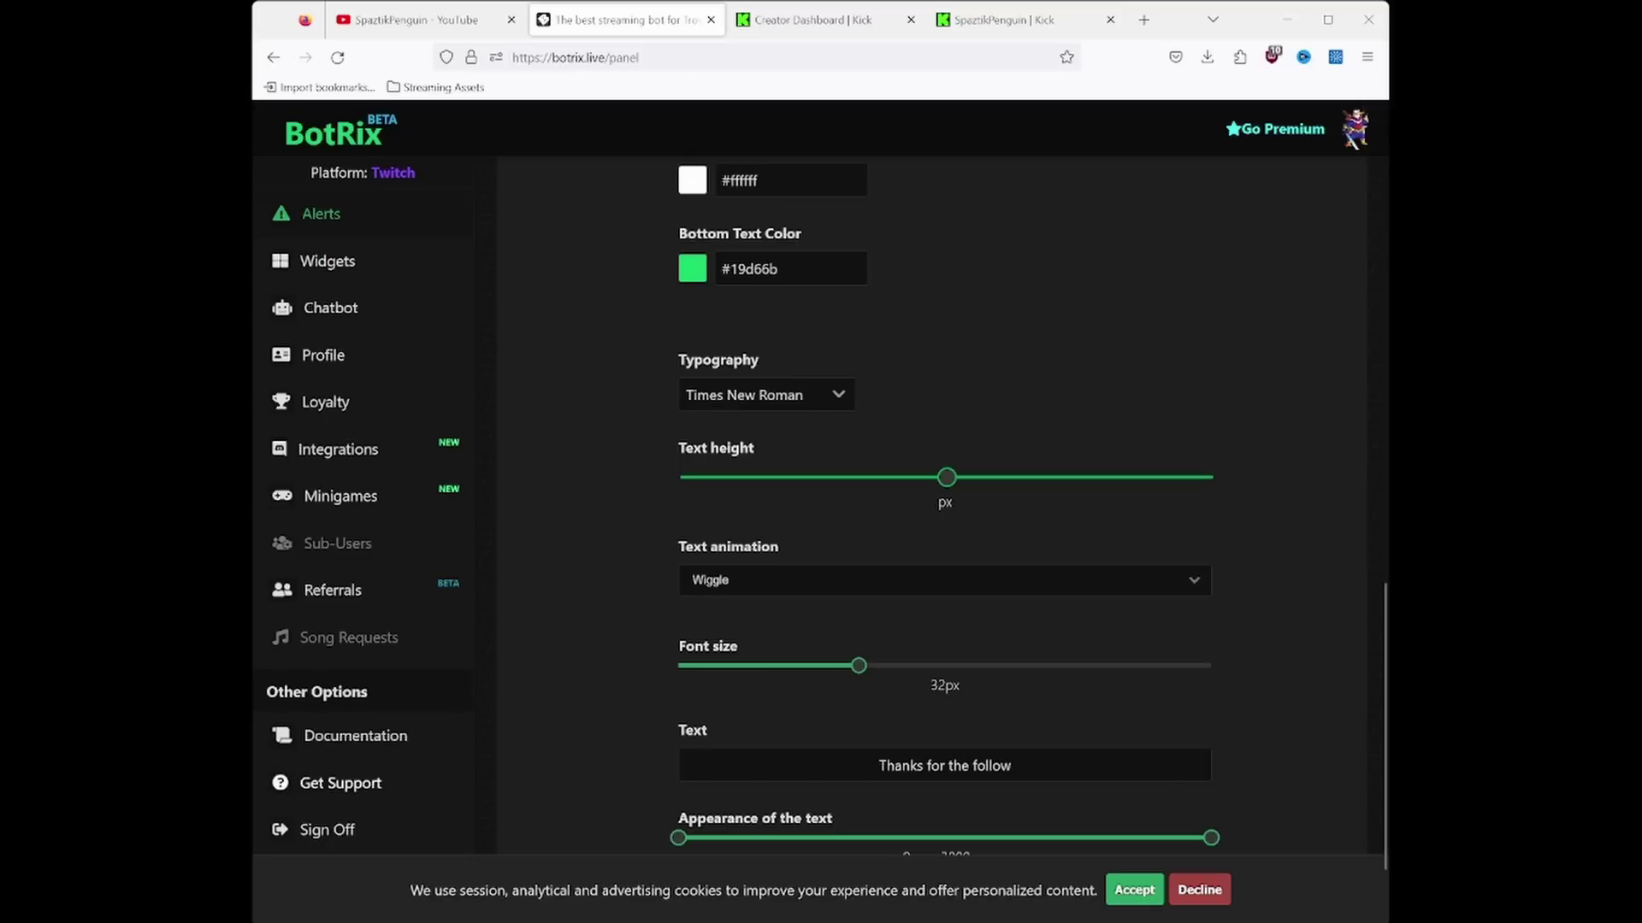
scroll(945, 508, up, 8)
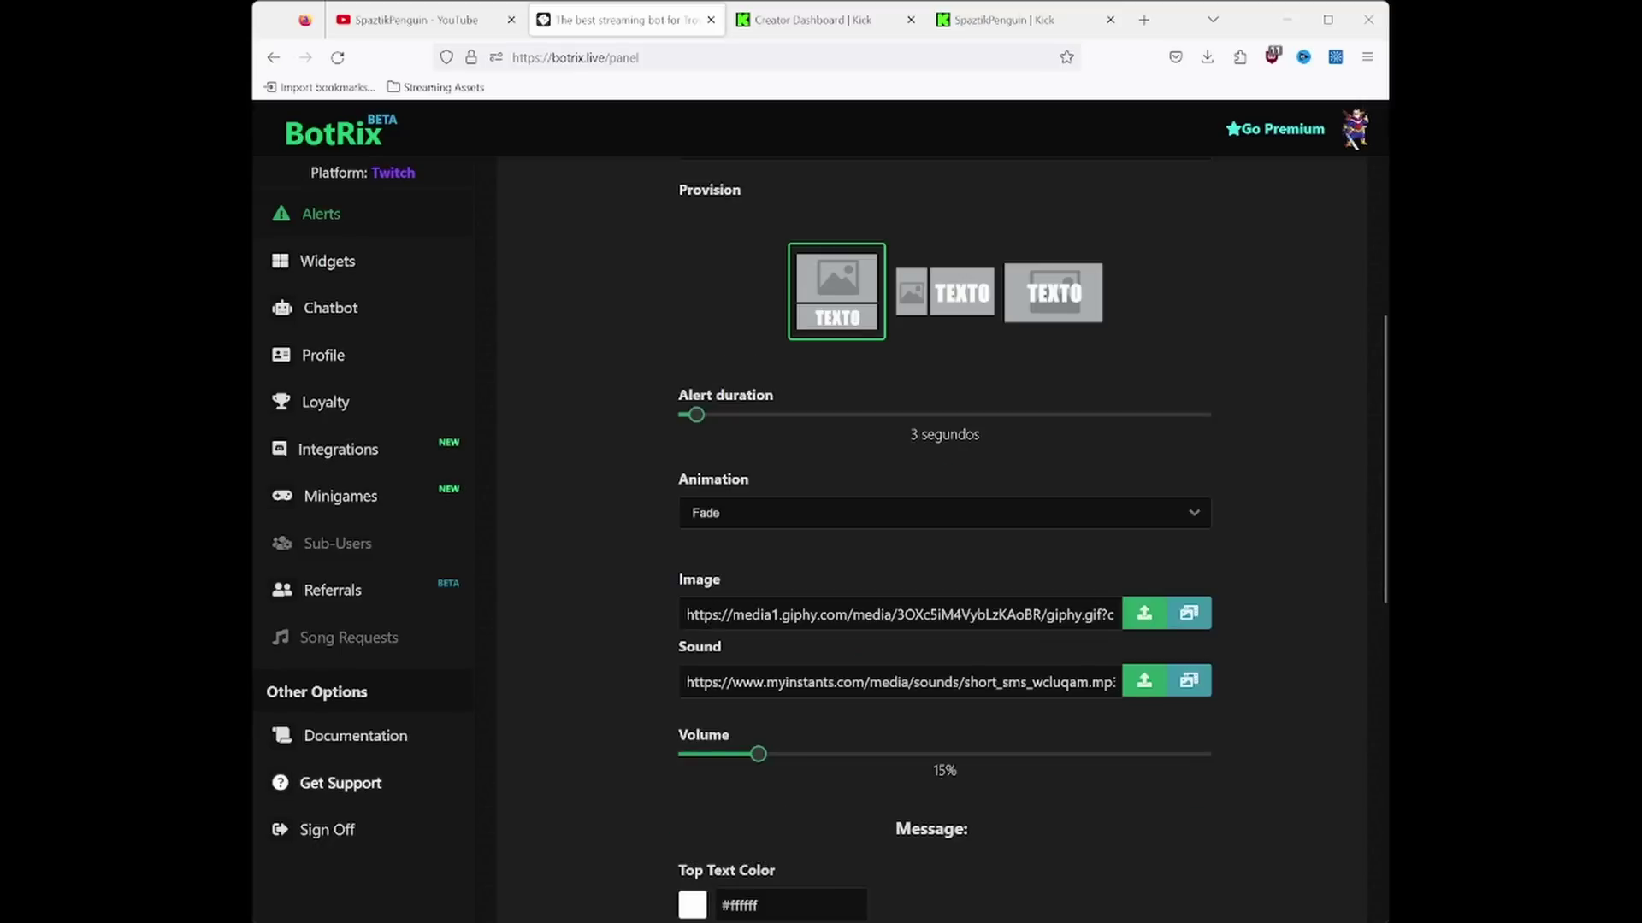
click(898, 615)
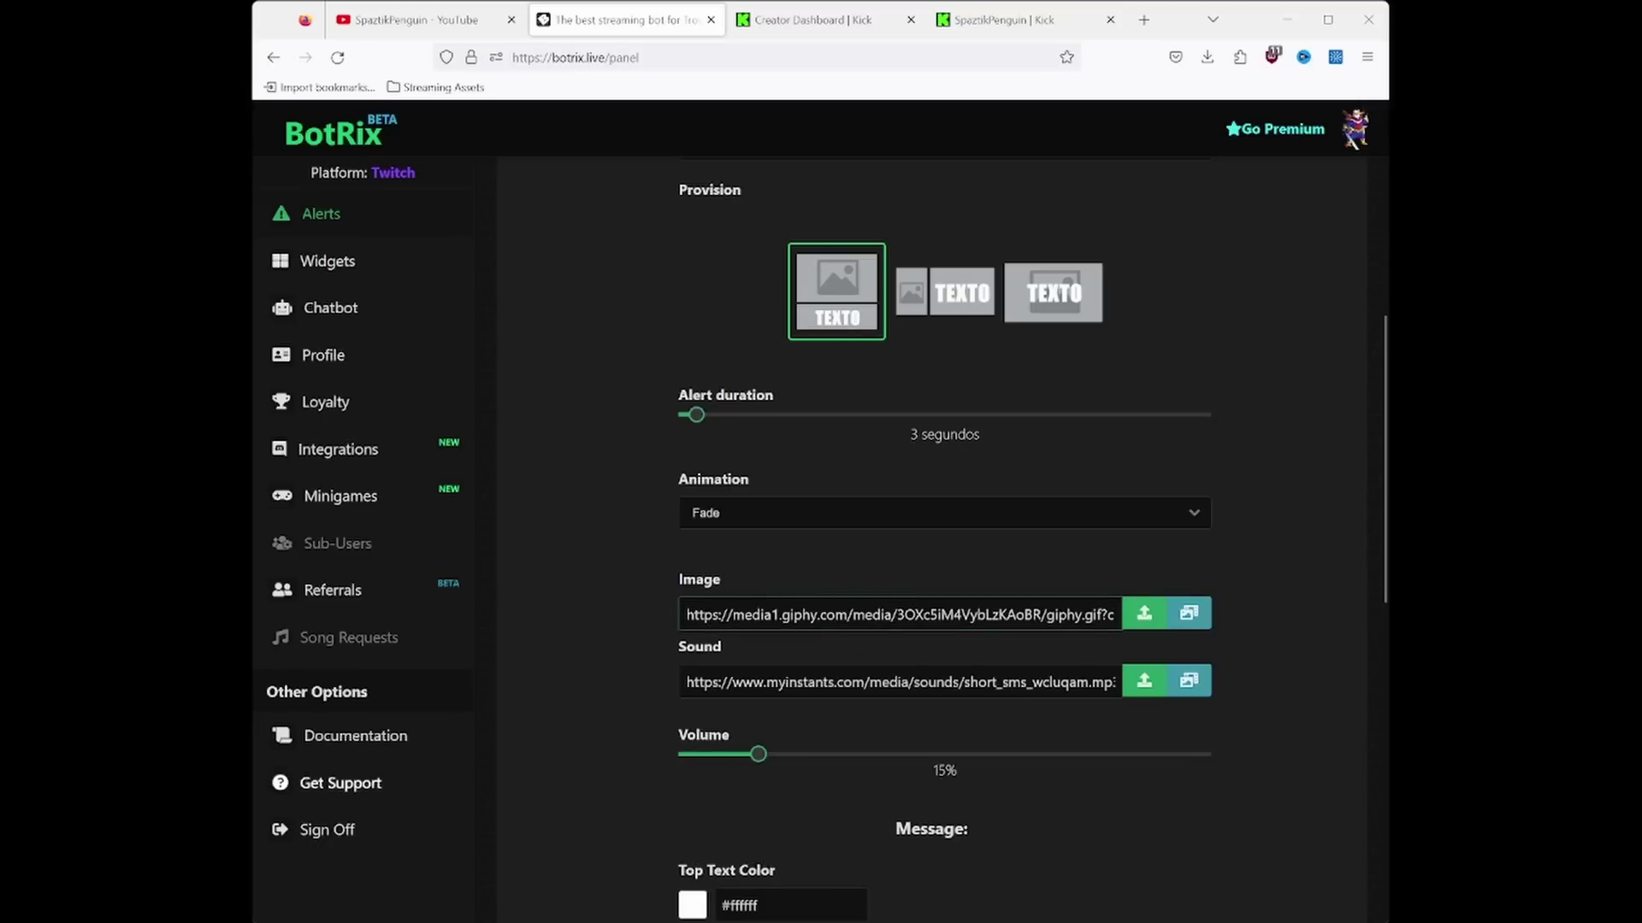
scroll(945, 508, down, 6)
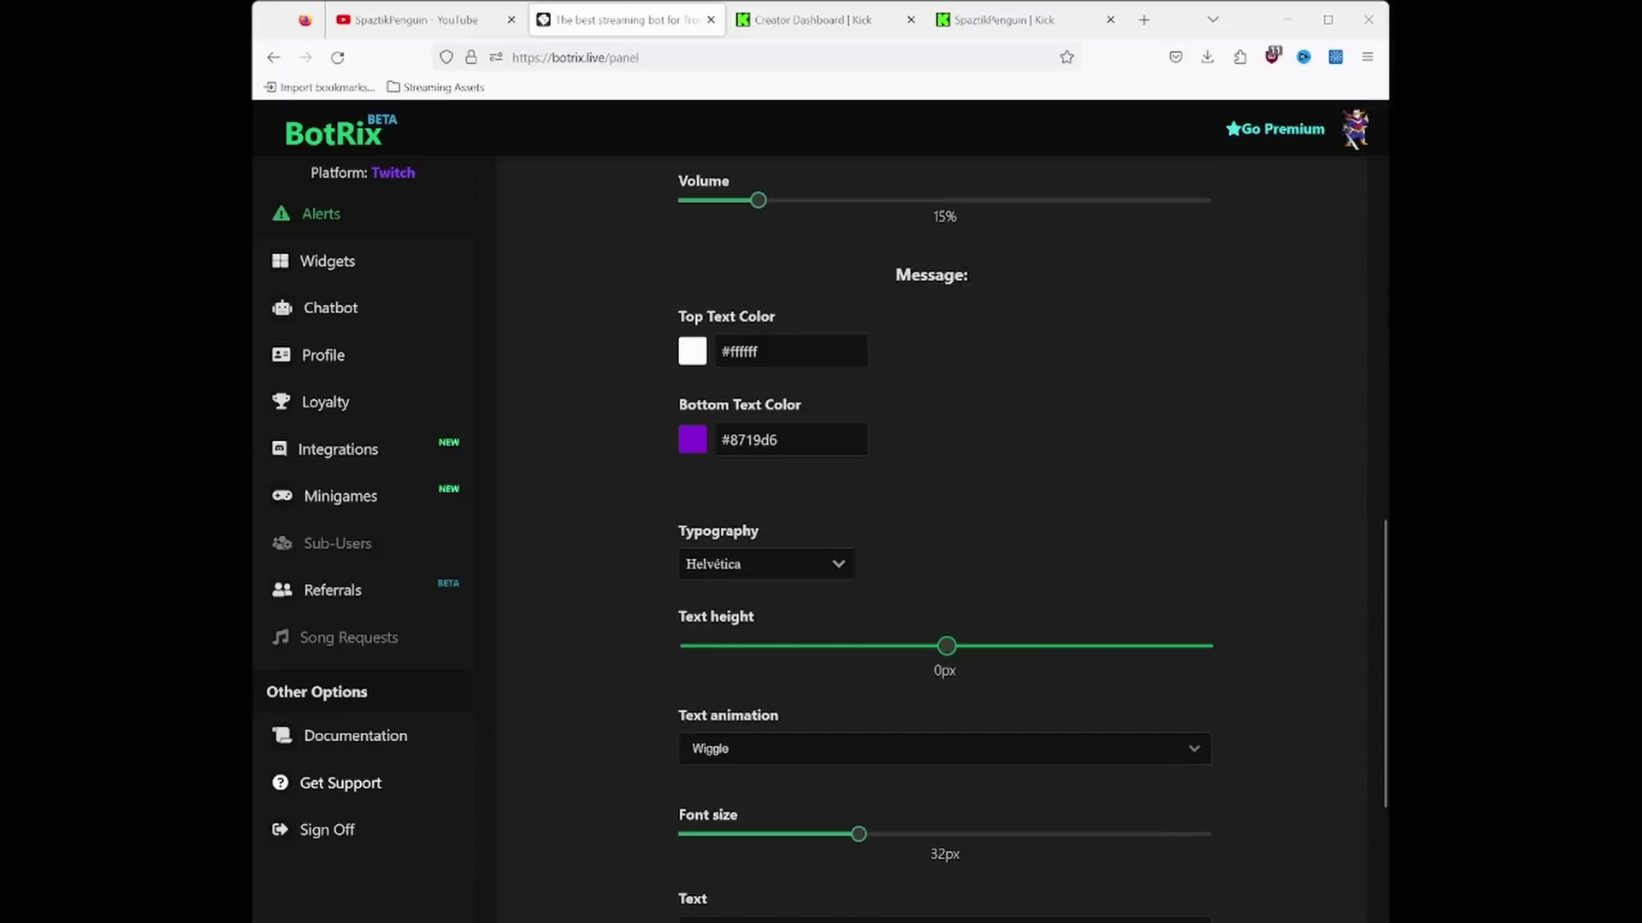
scroll(945, 508, down, 3)
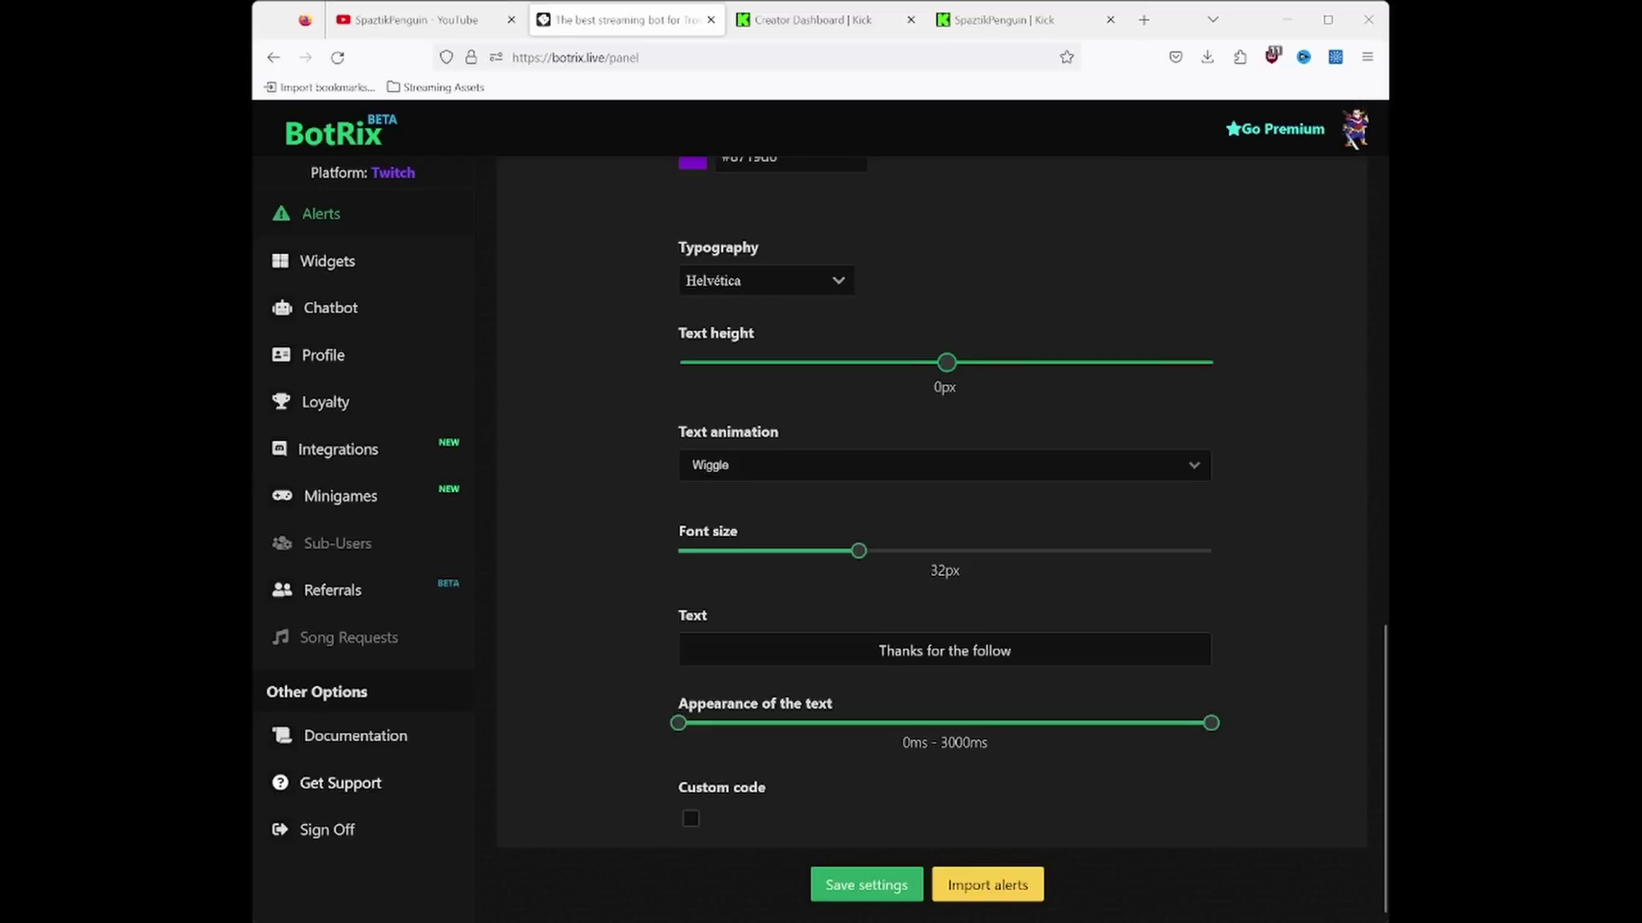
click(840, 888)
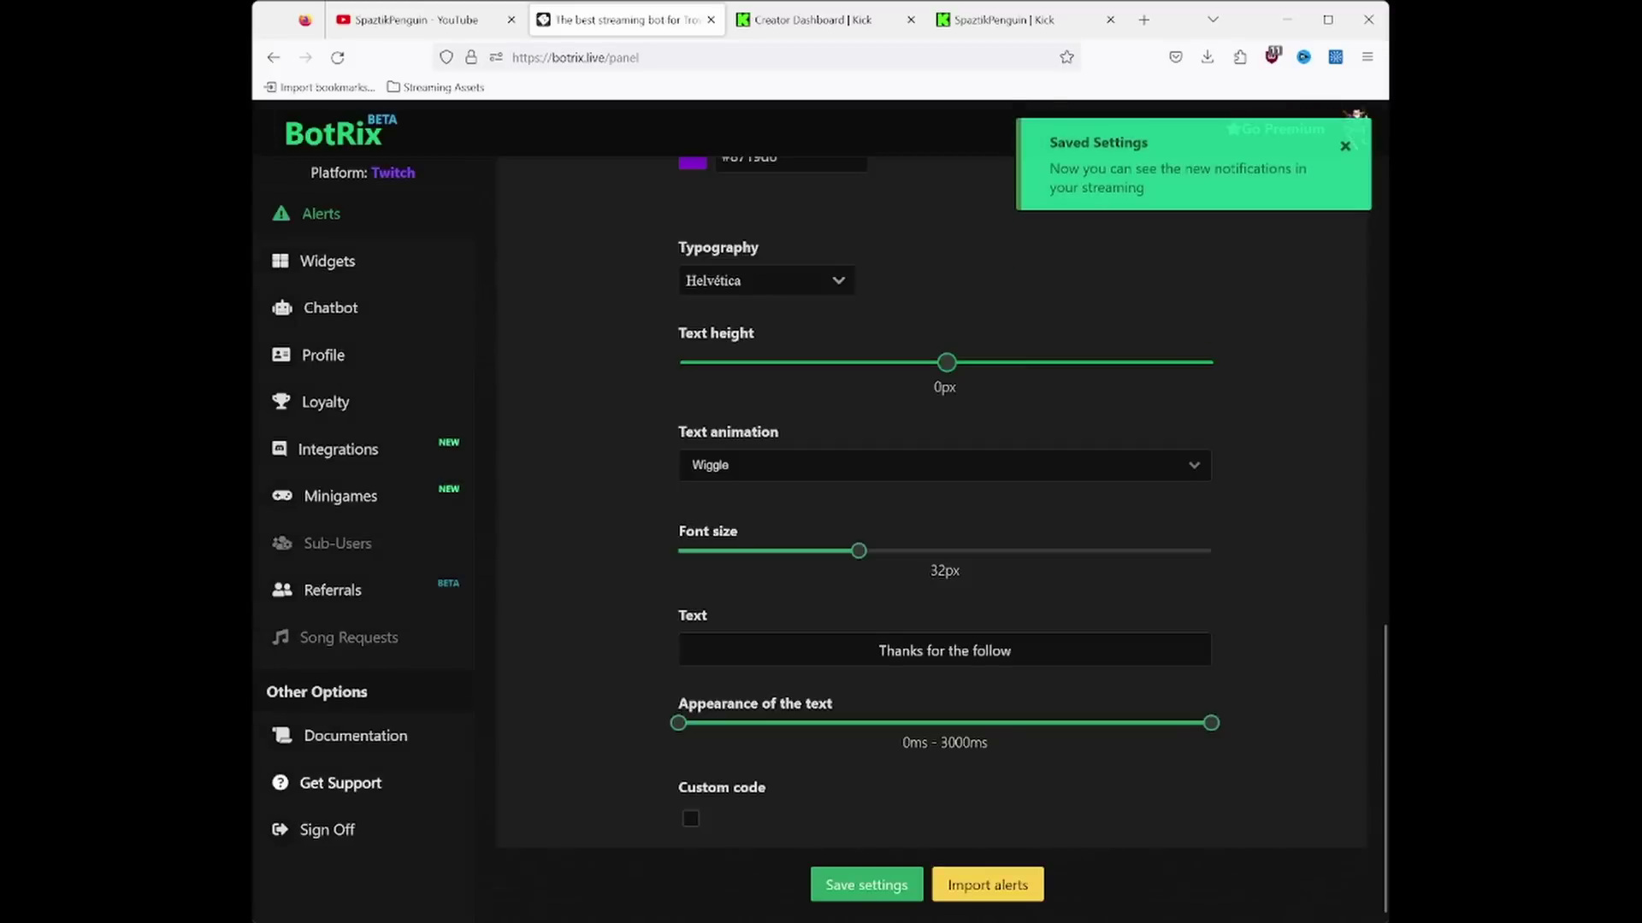
scroll(1353, 648, up, 10)
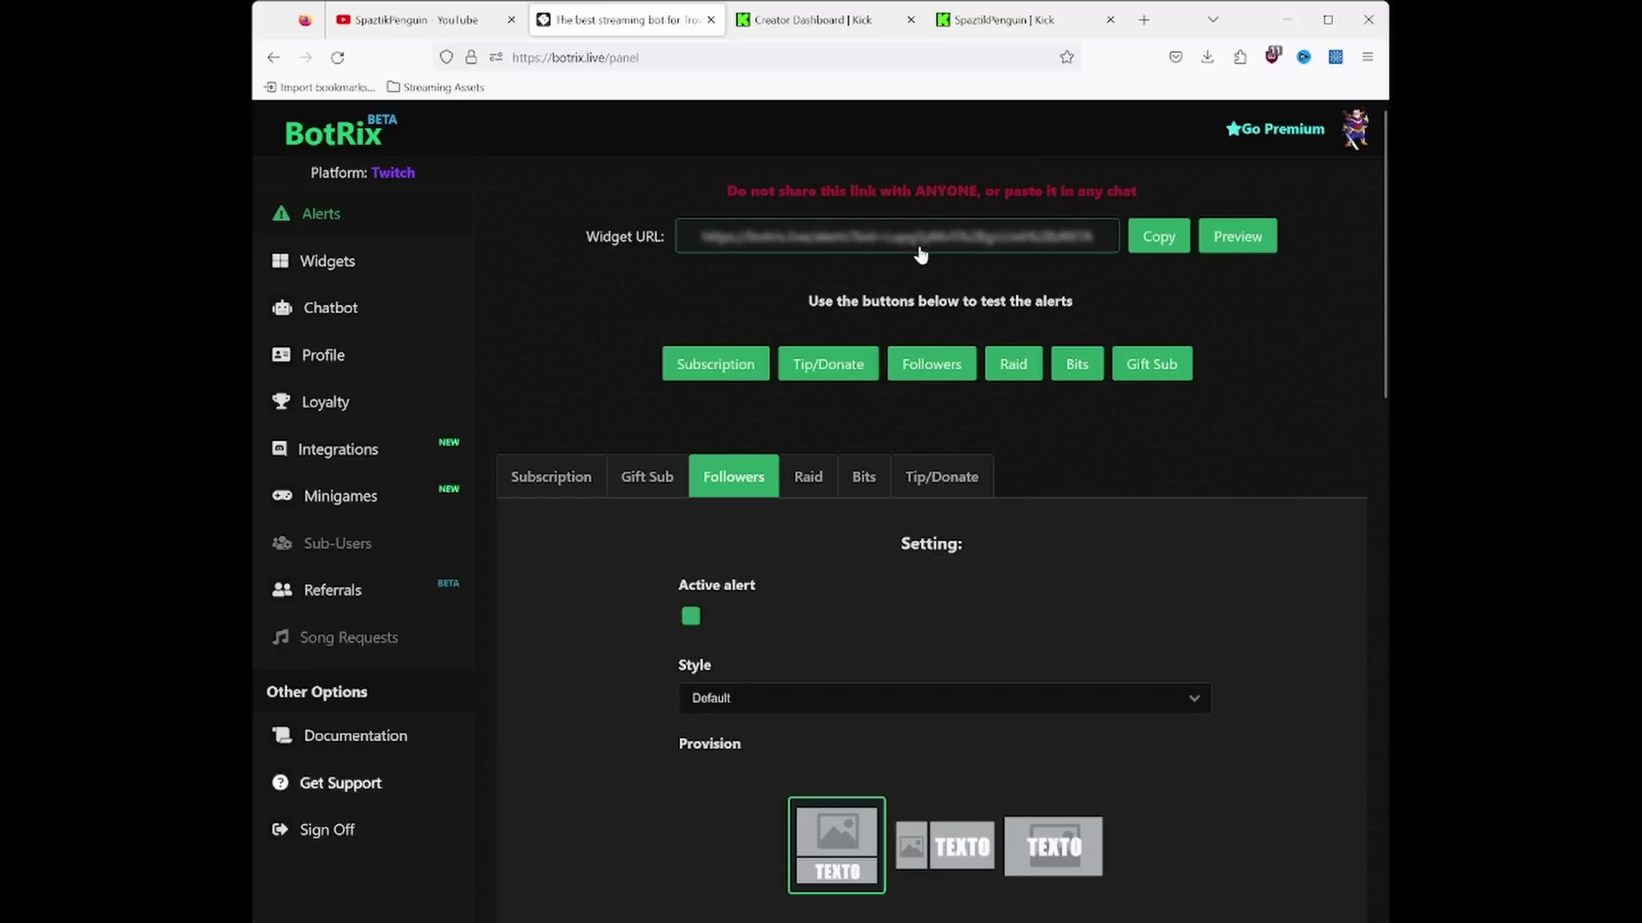
Copy the BotRix alert widget link and add it as OBS browser source 'Kick Alerts'
click(1152, 240)
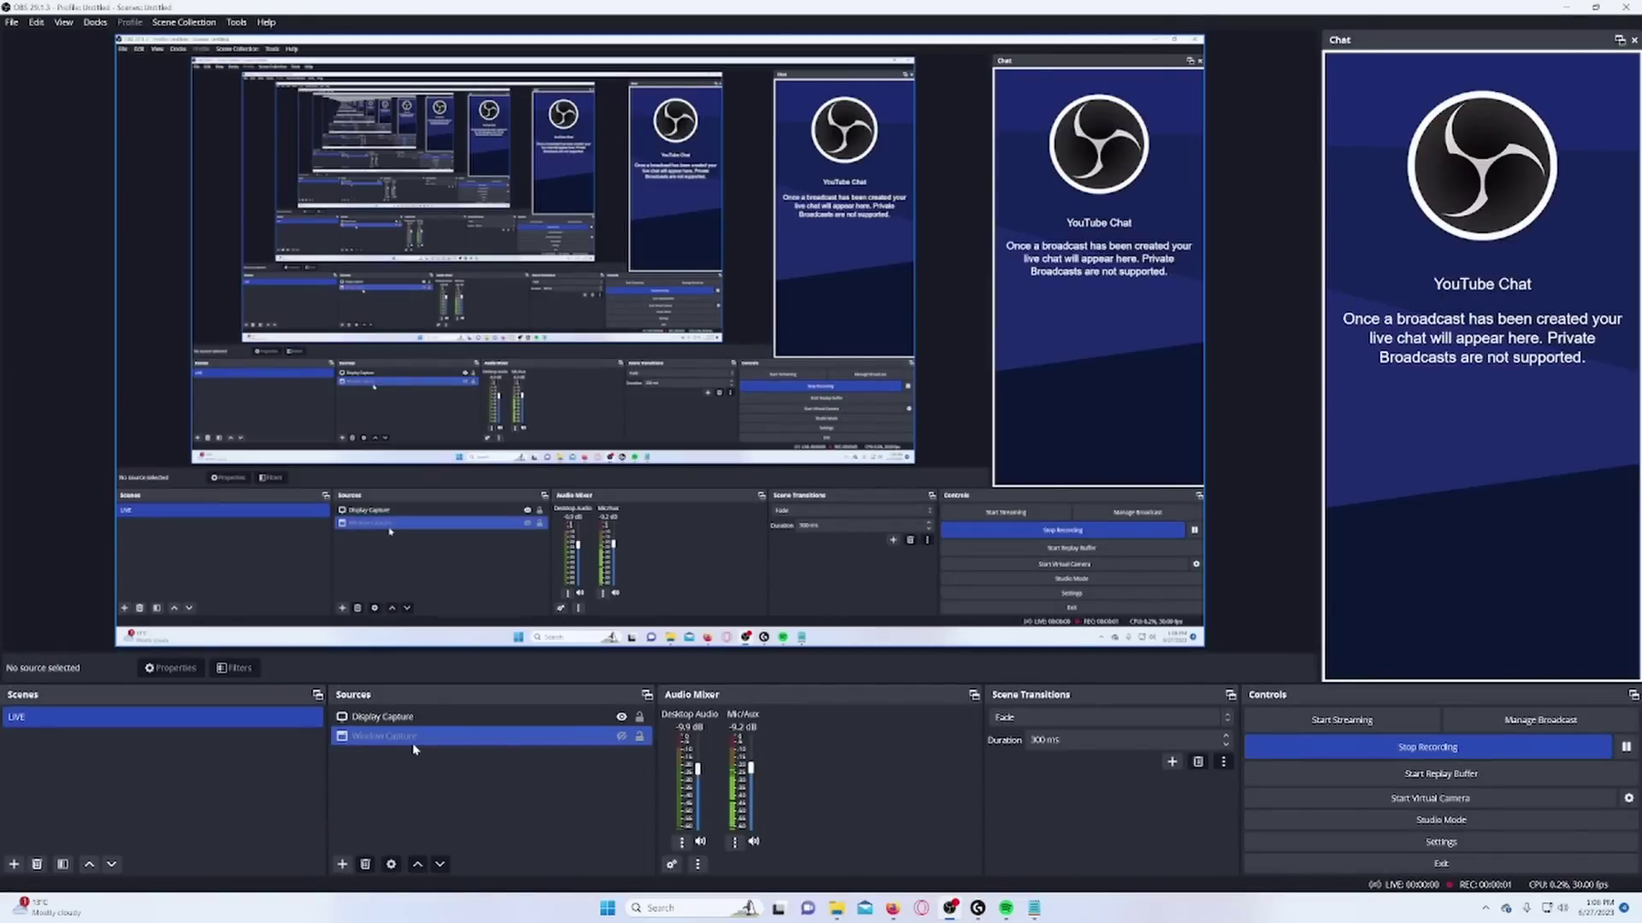
click(342, 866)
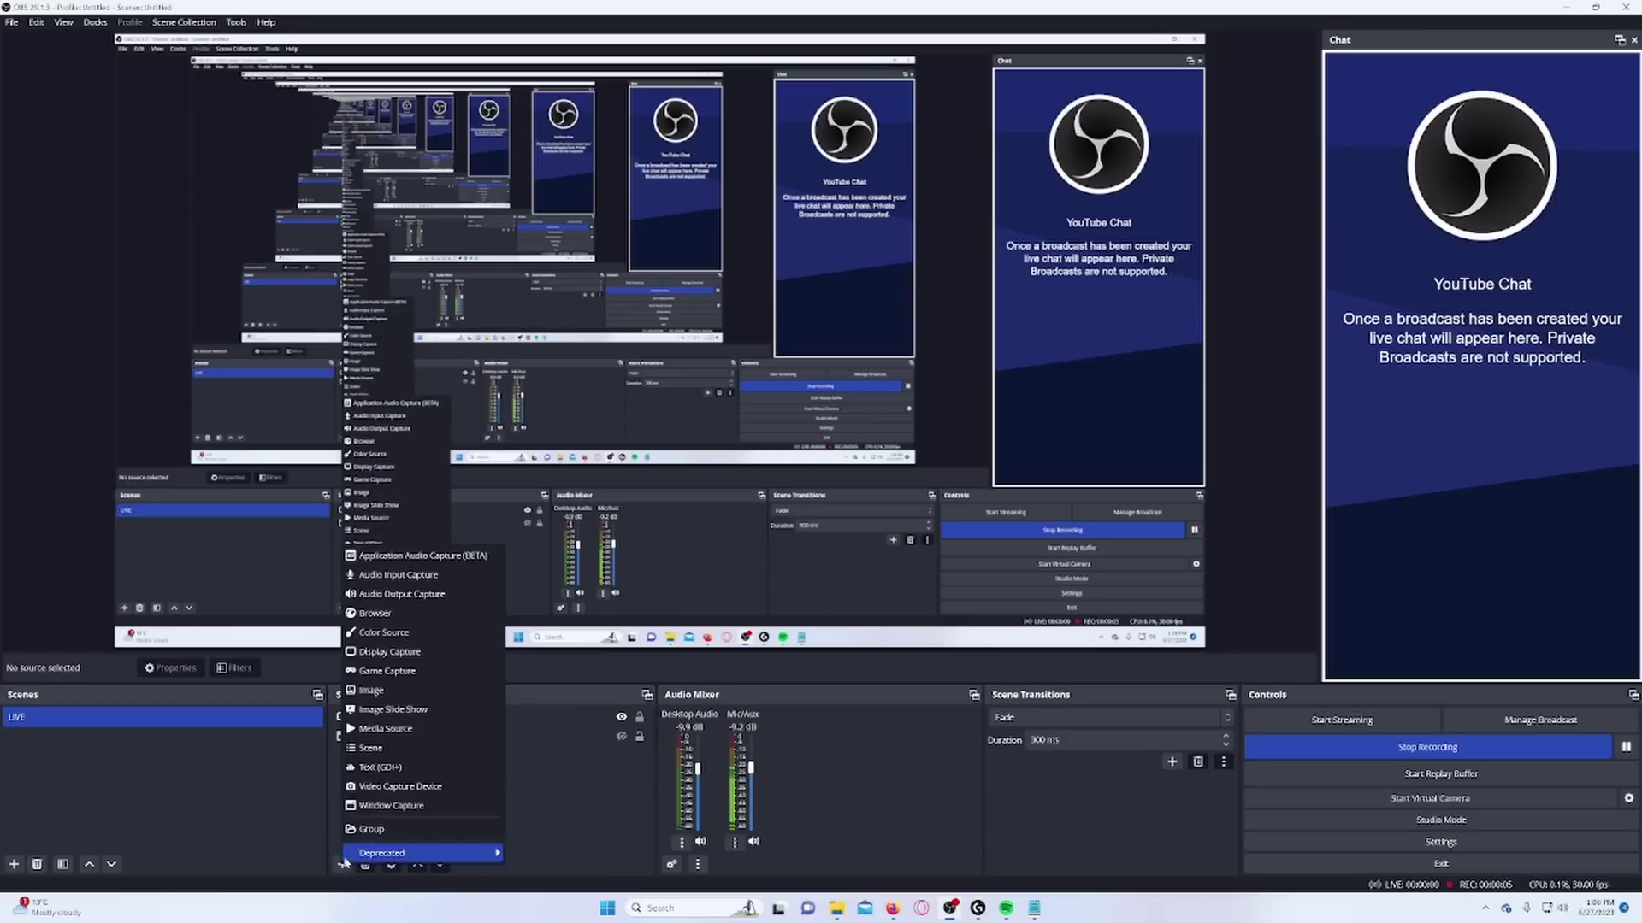
click(394, 615)
text(K)
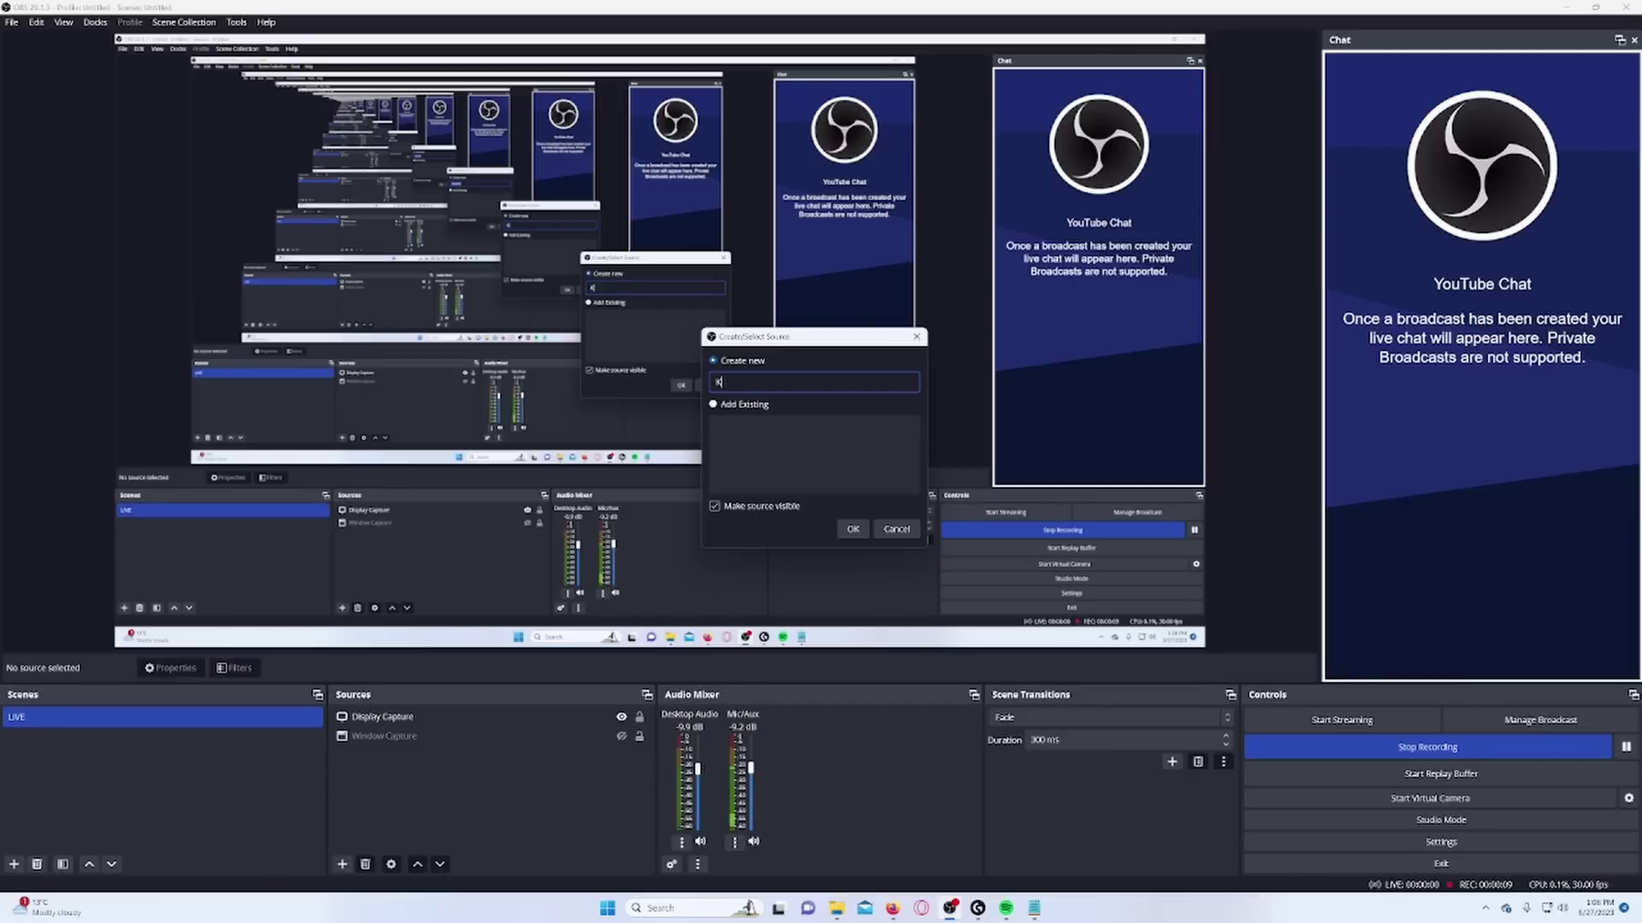
text(ick Alerts)
key(BackSpace)
click(850, 529)
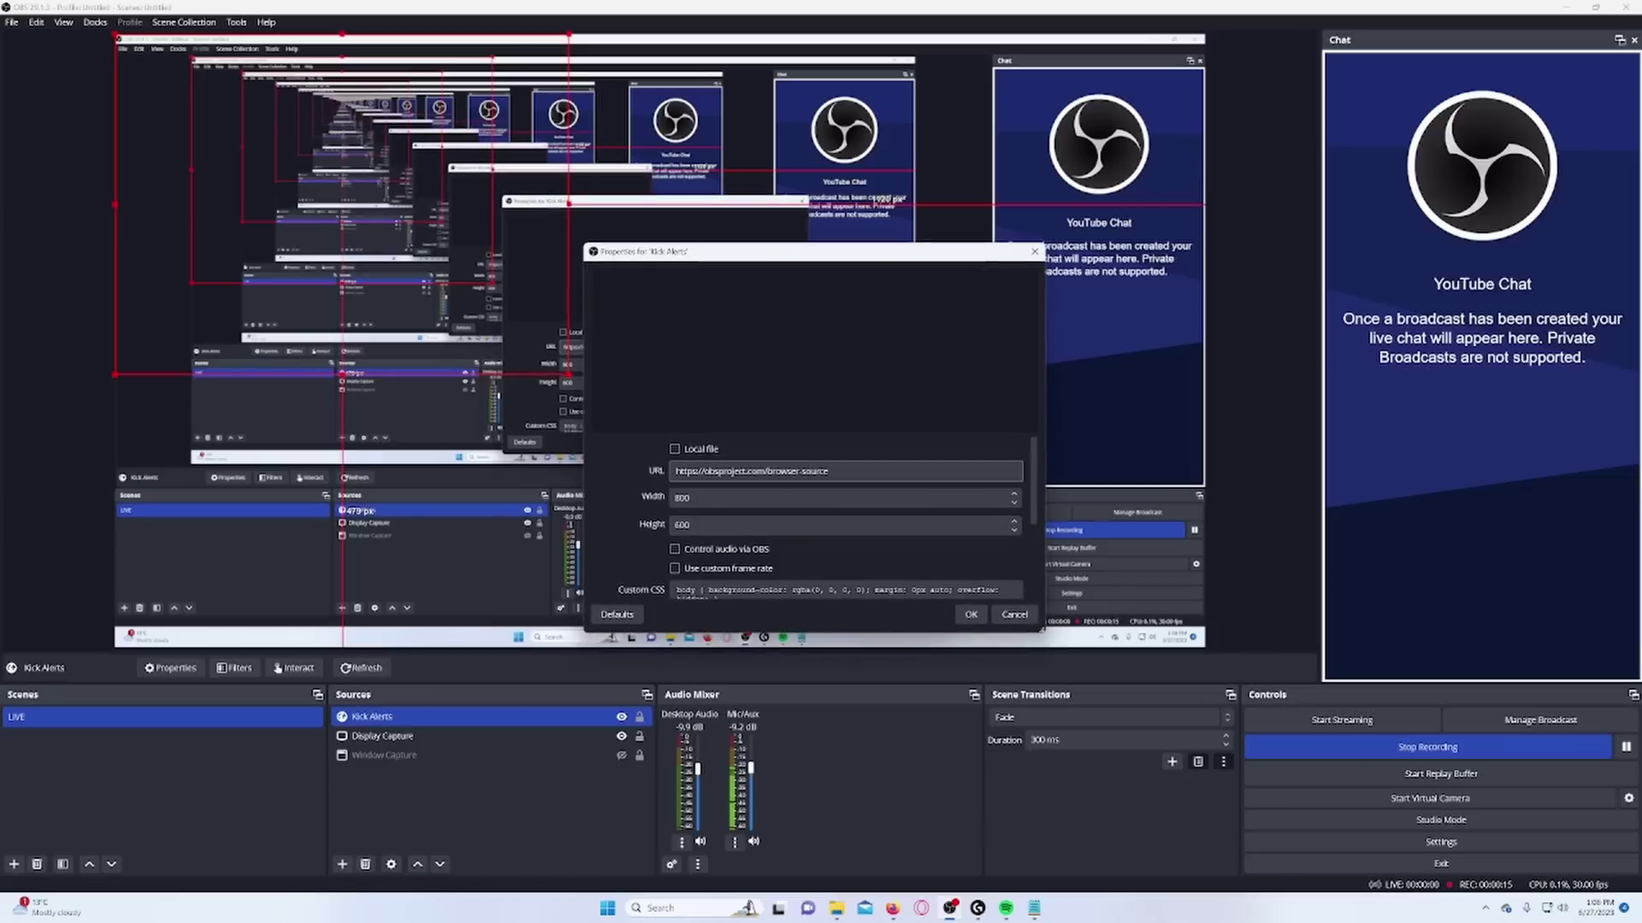
key(ctrl+v)
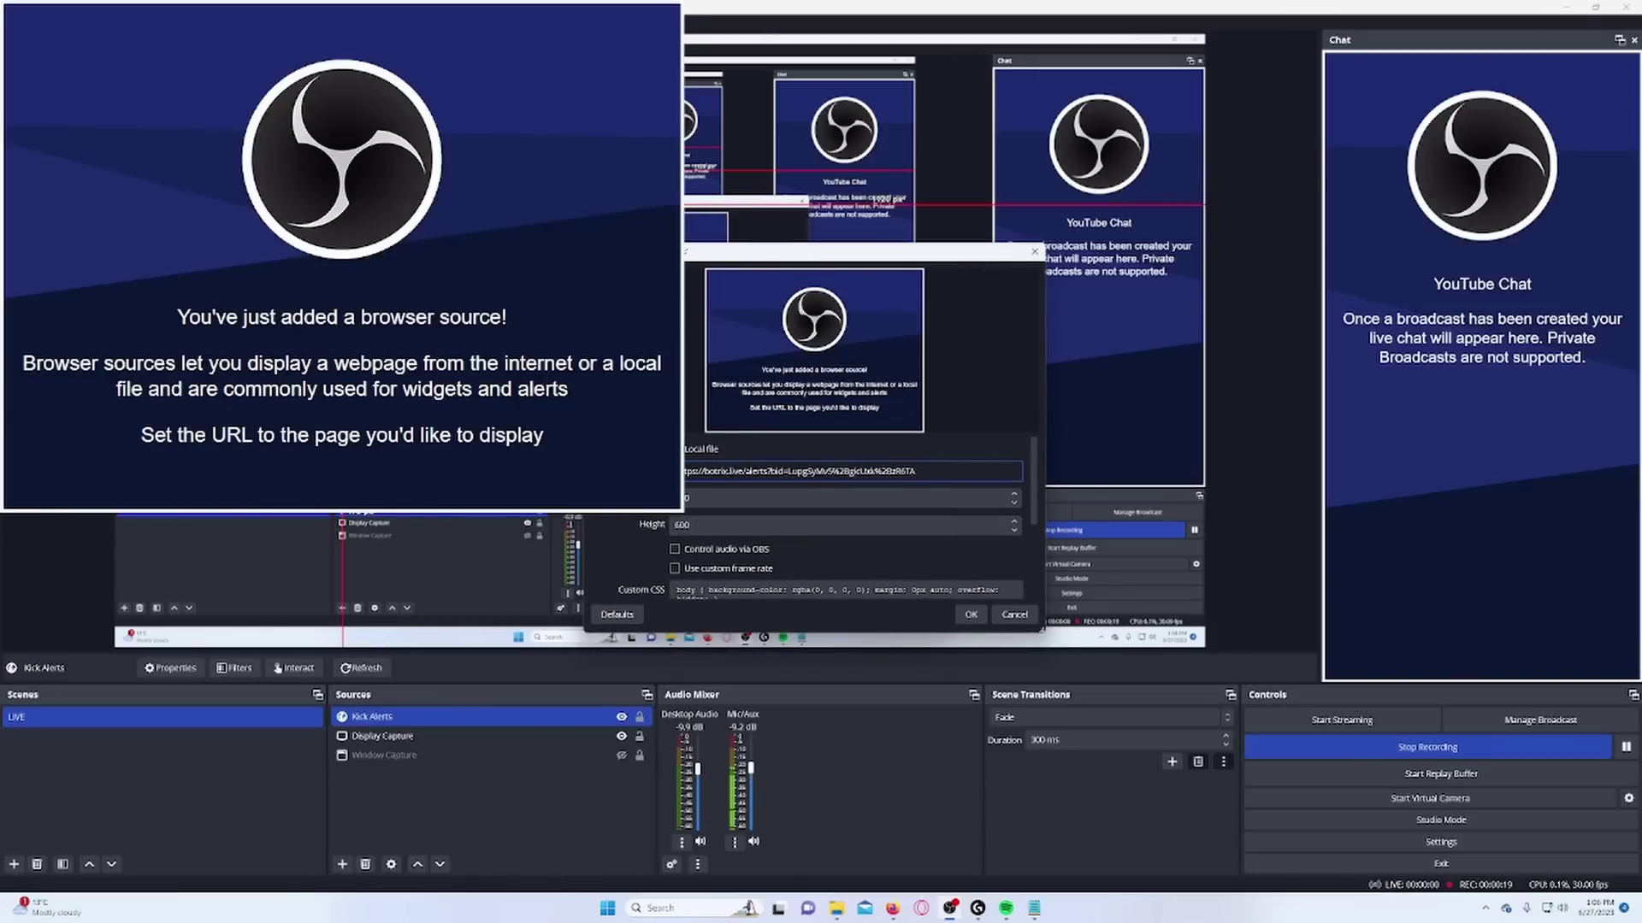
click(969, 615)
Shrink the Kick Alerts source in the OBS preview and return to the BotRix window
click(276, 376)
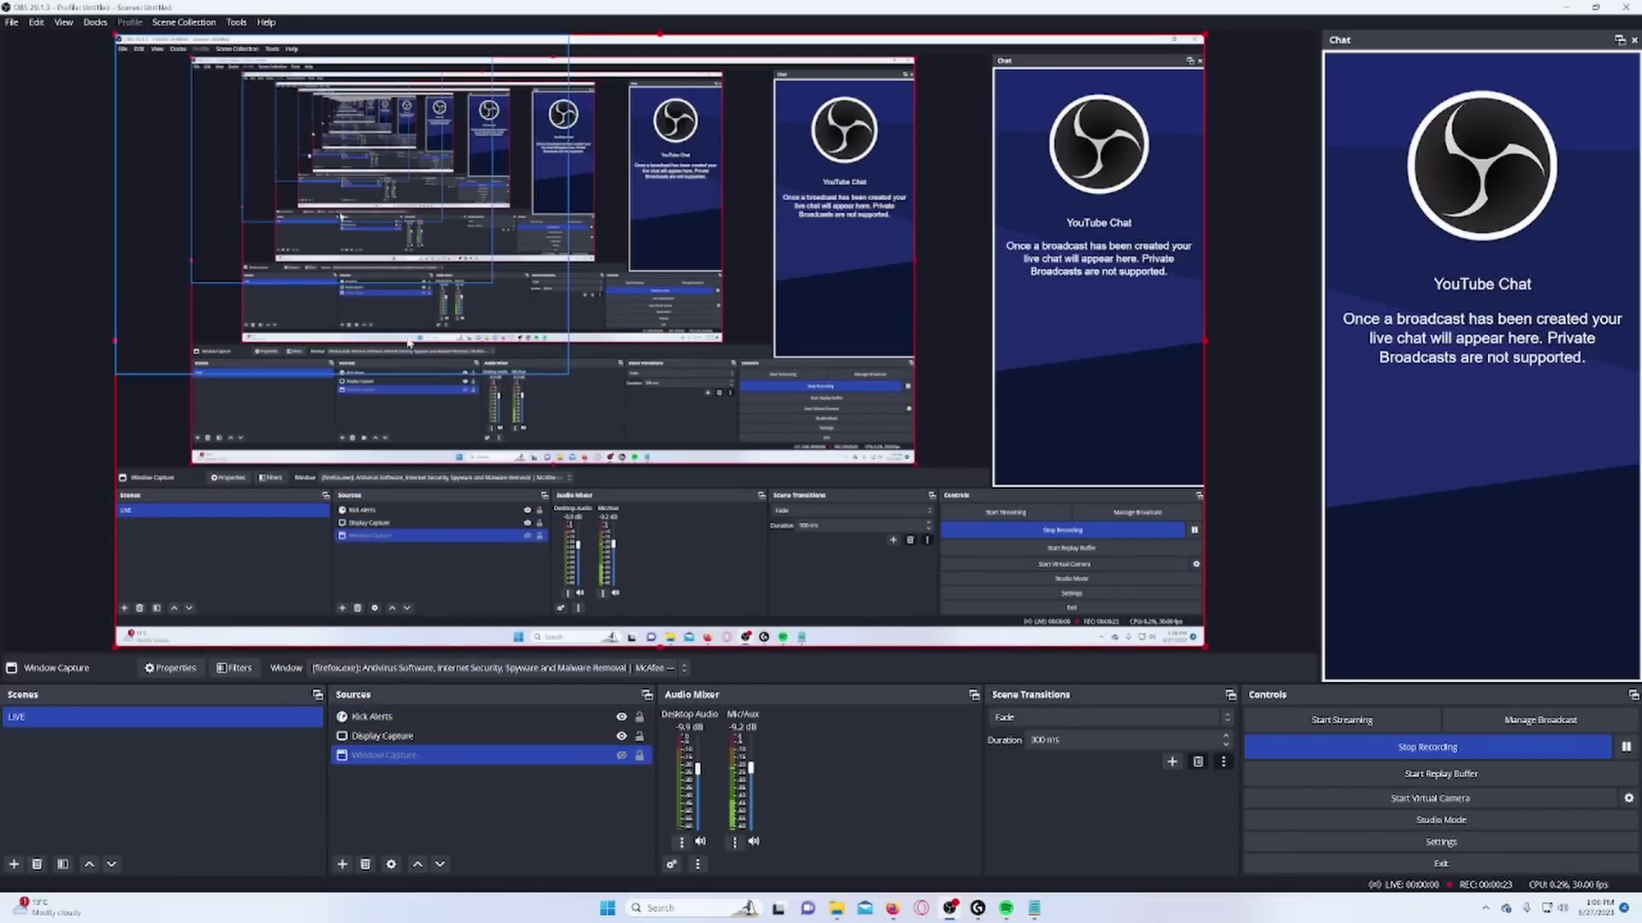
click(560, 367)
drag(569, 375, 346, 244)
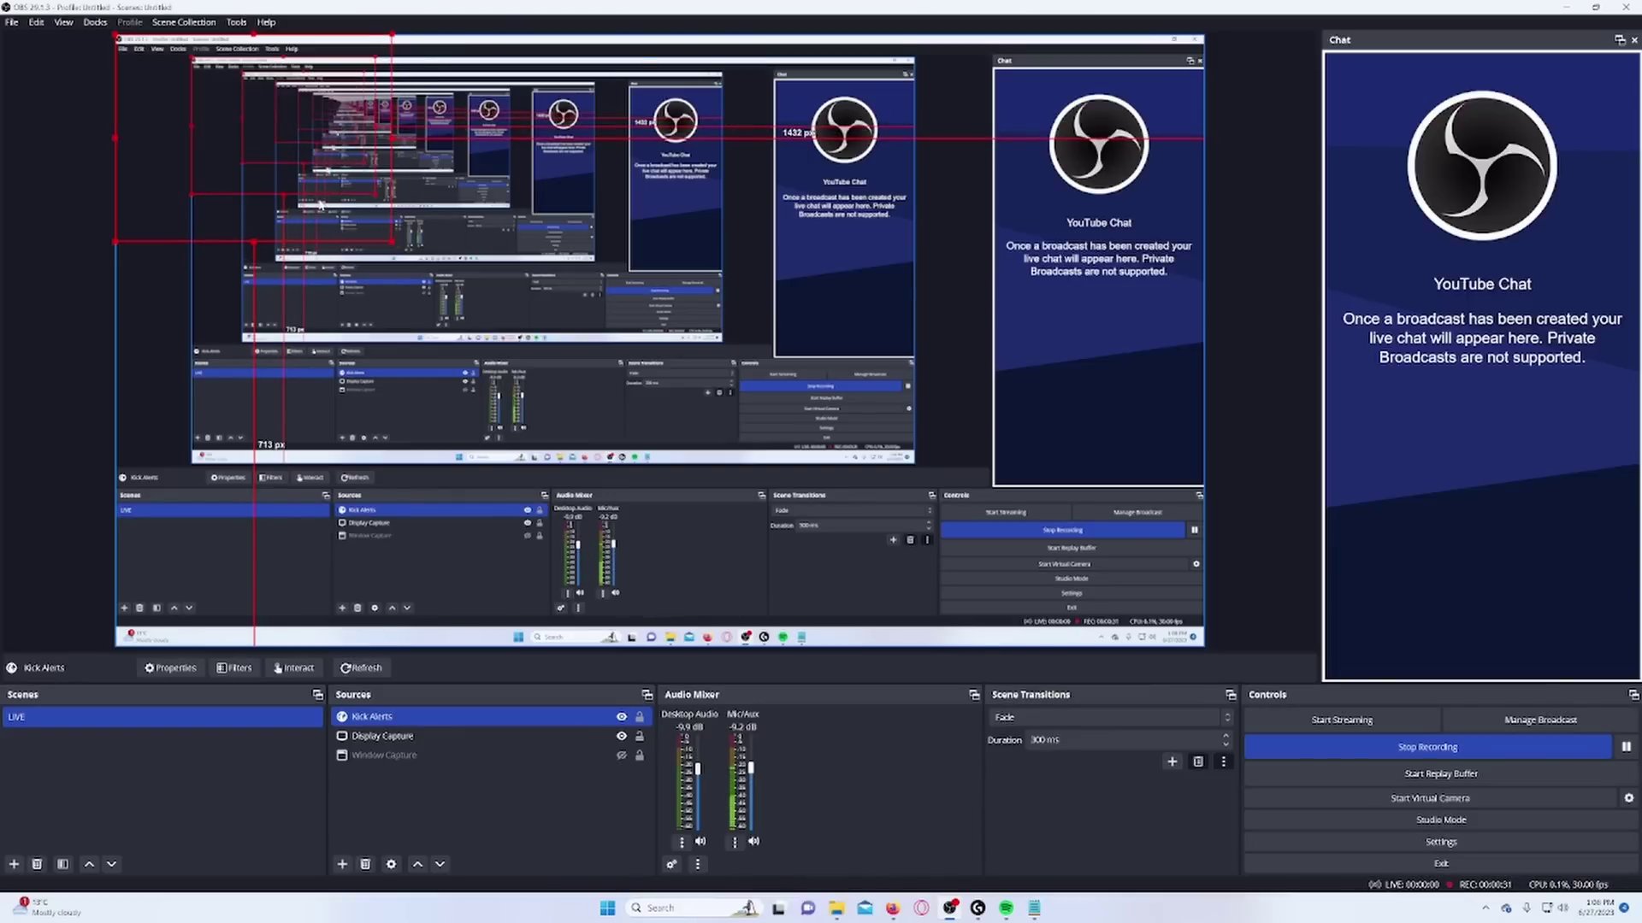
mouse_move(893, 908)
click(864, 856)
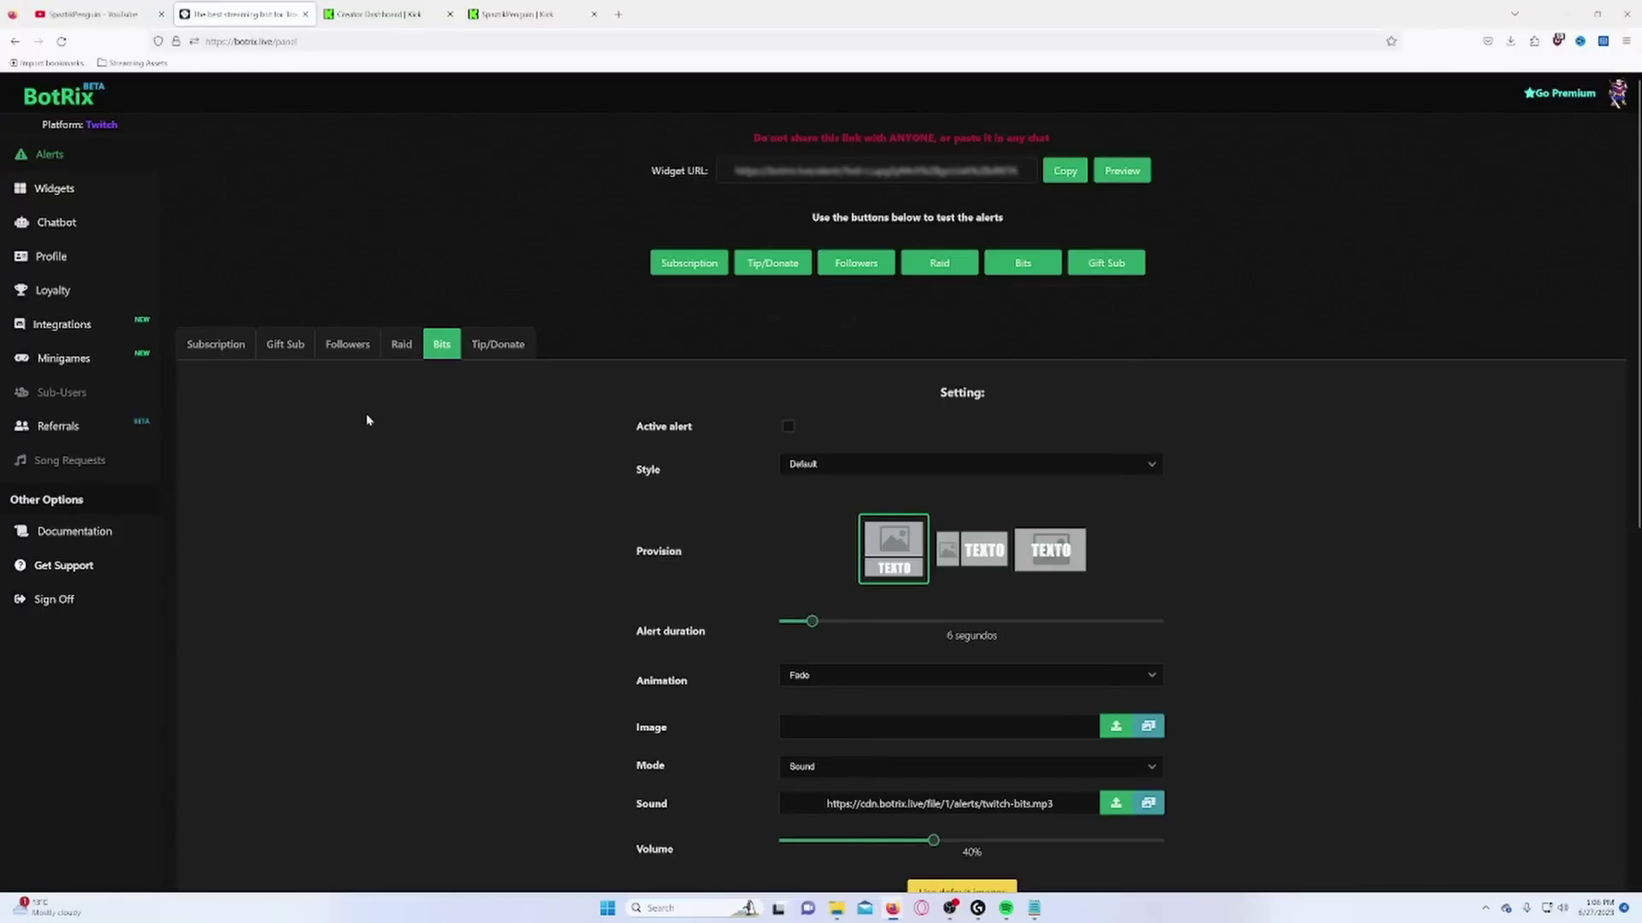
Review the Subscription, Gift Sub, Followers and Raid alert settings, ending on Subscription, then bring OBS forward
click(194, 359)
click(290, 352)
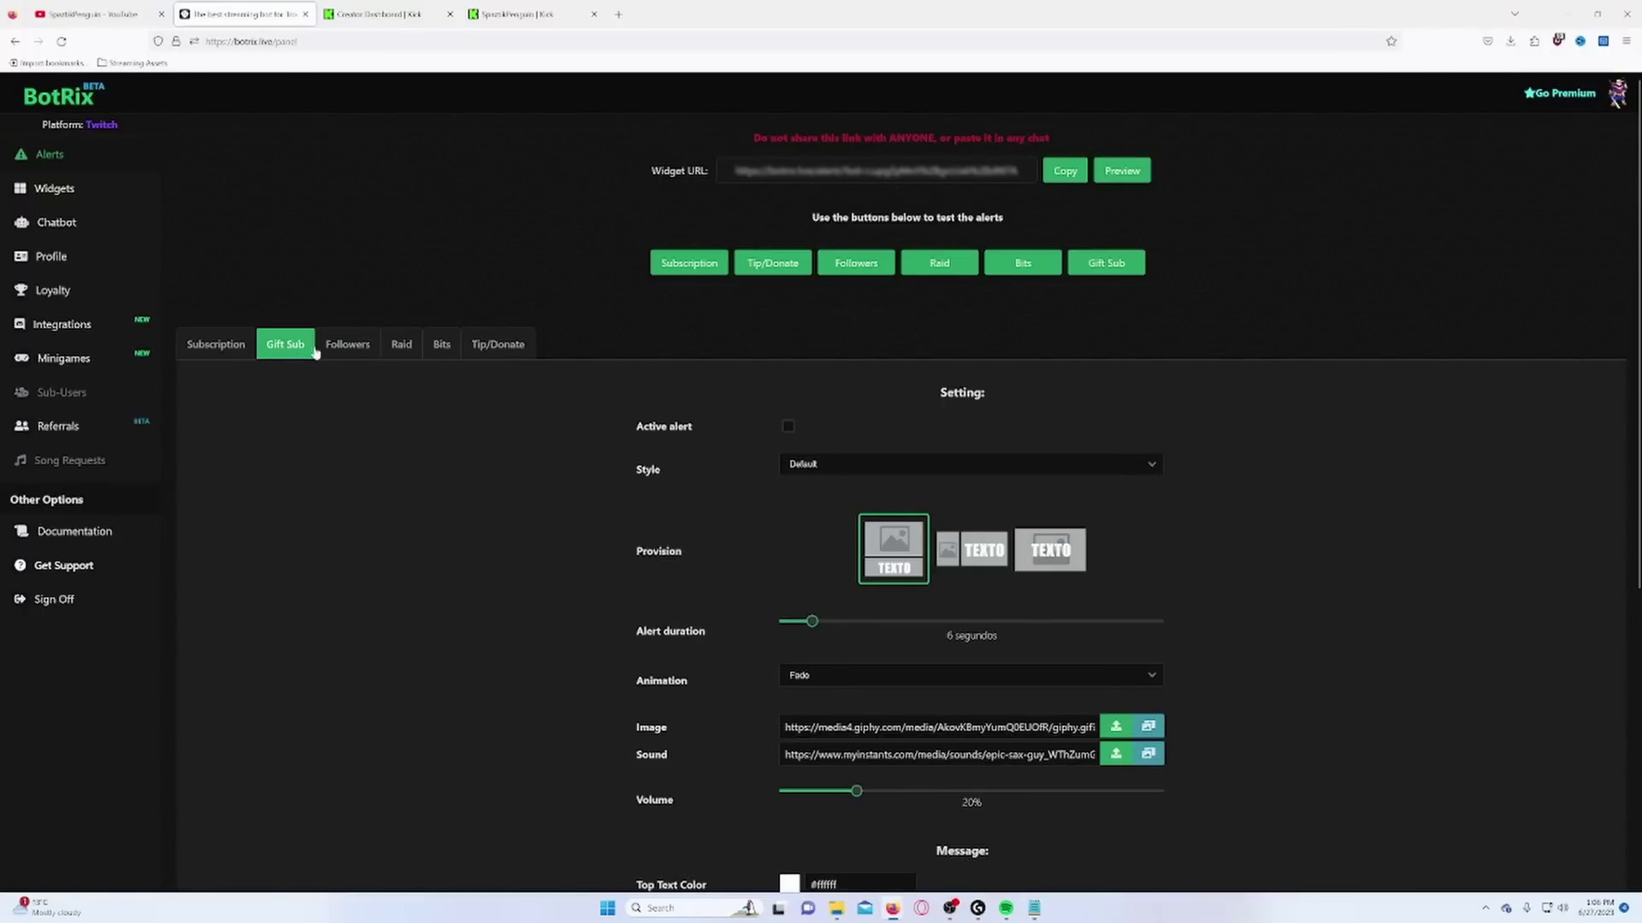
click(351, 346)
click(401, 345)
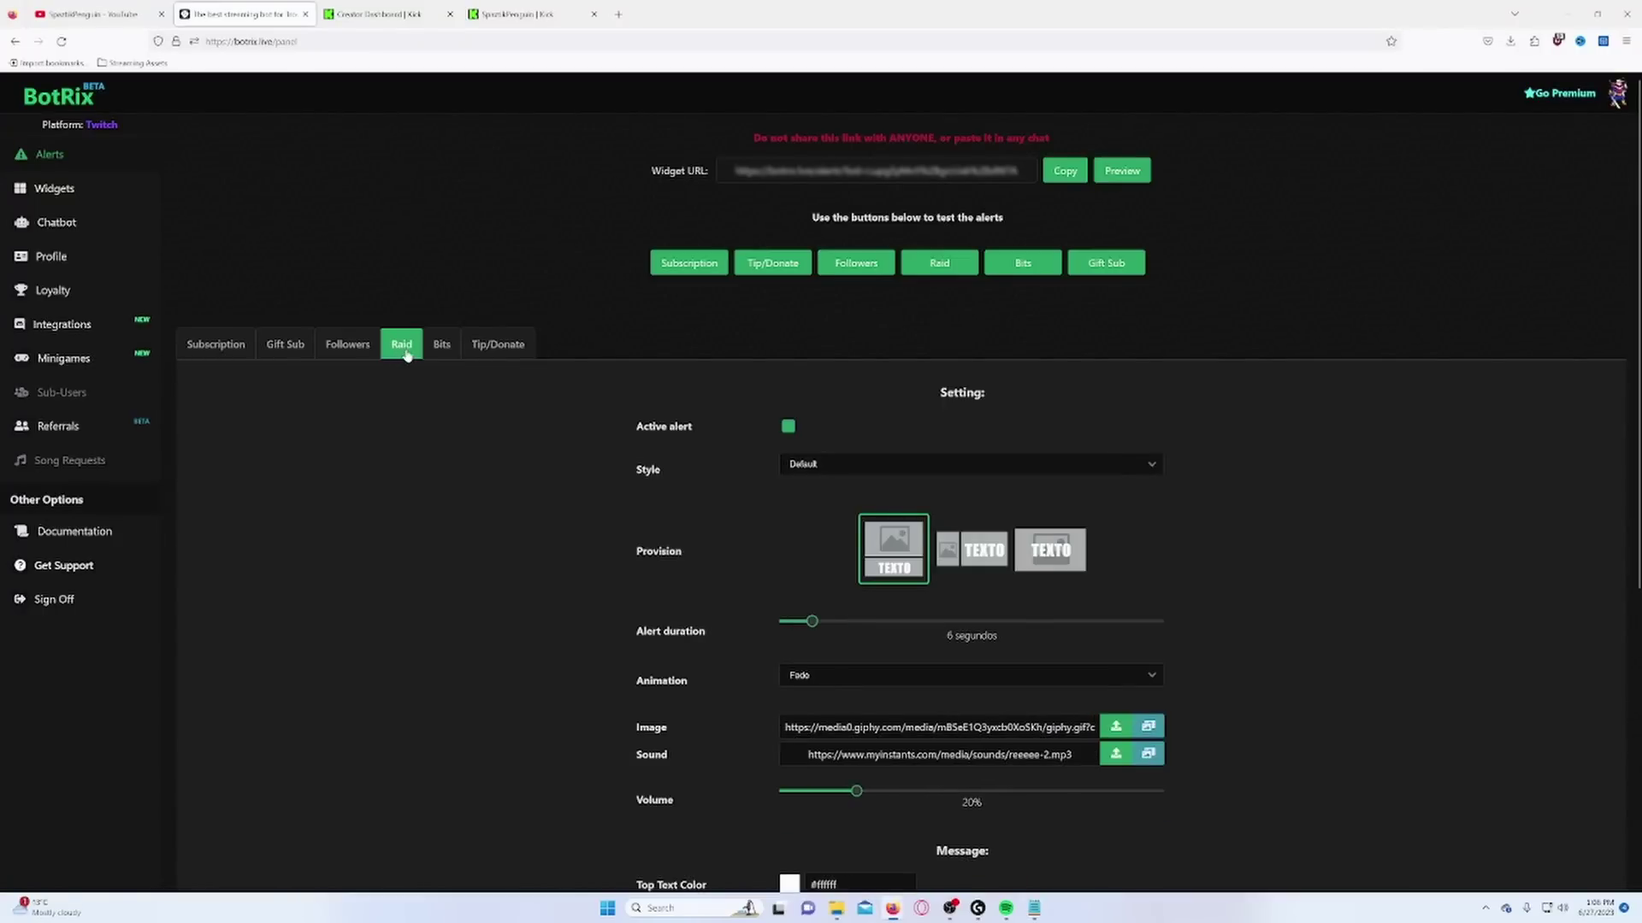
click(217, 344)
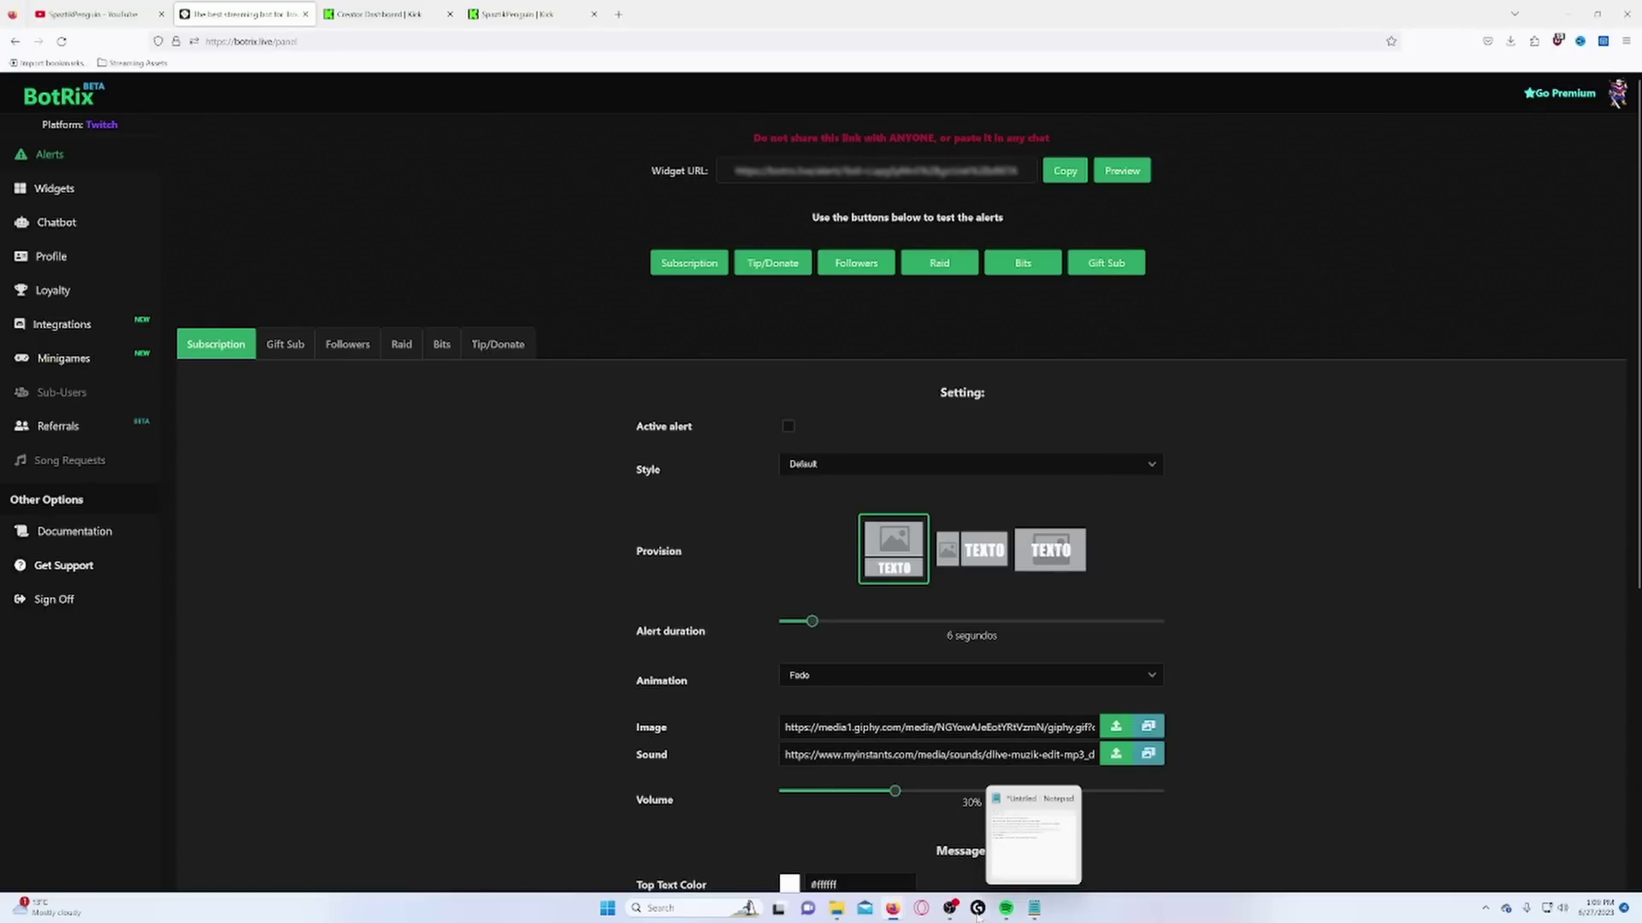
click(949, 911)
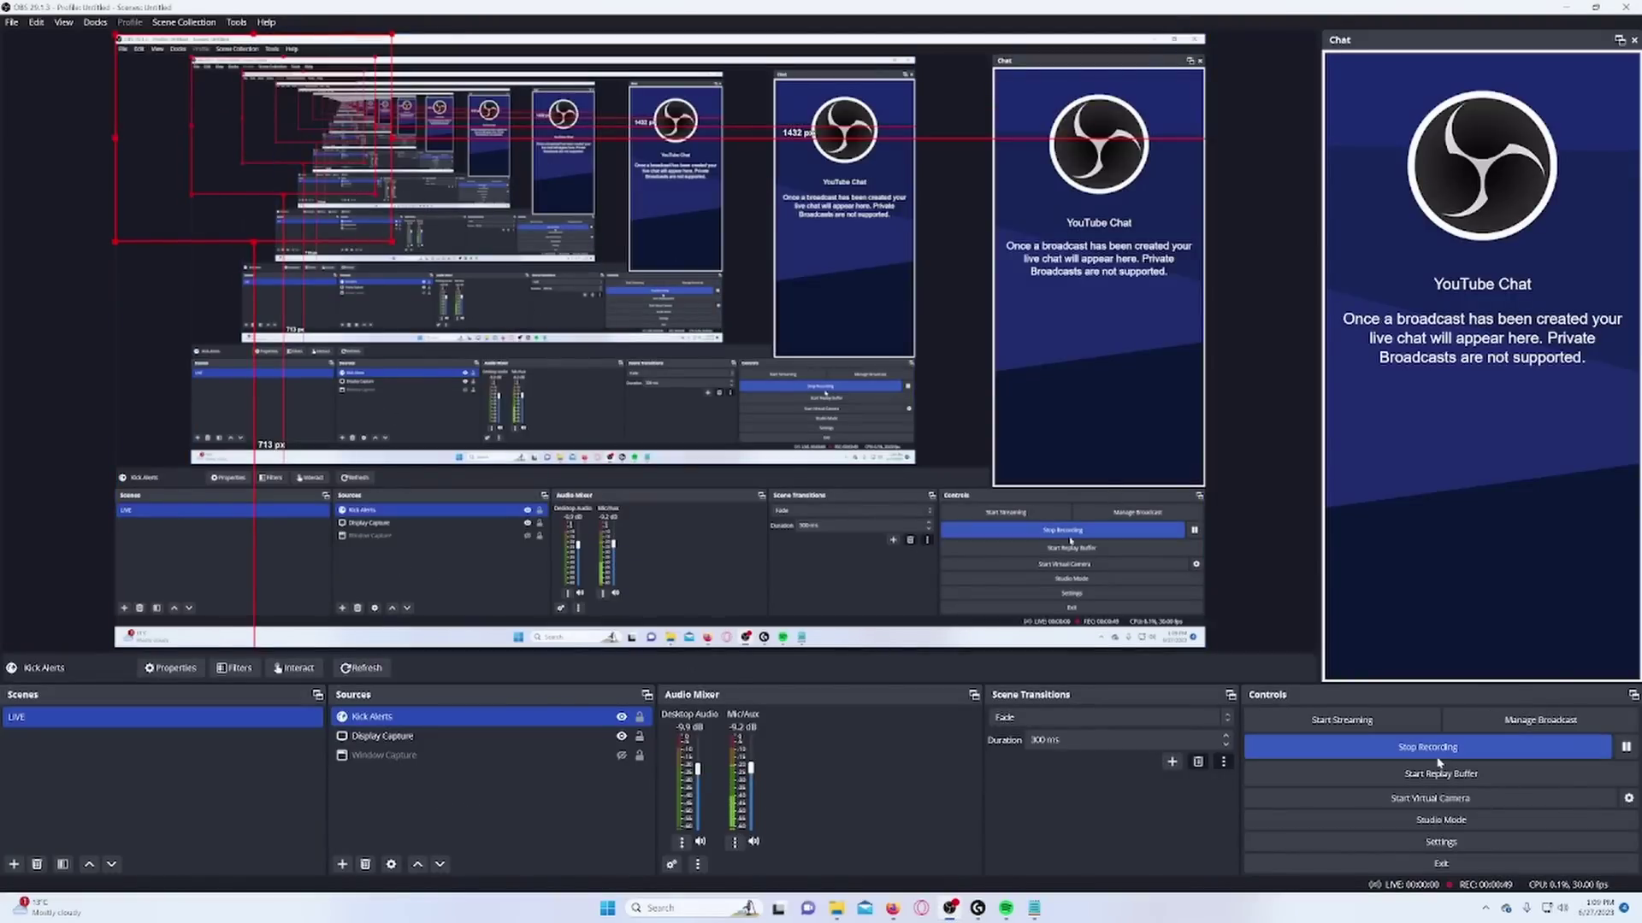
Move the Kick Alerts source below Window Capture in OBS and return to the BotRix alerts page
click(525, 819)
click(424, 736)
click(376, 717)
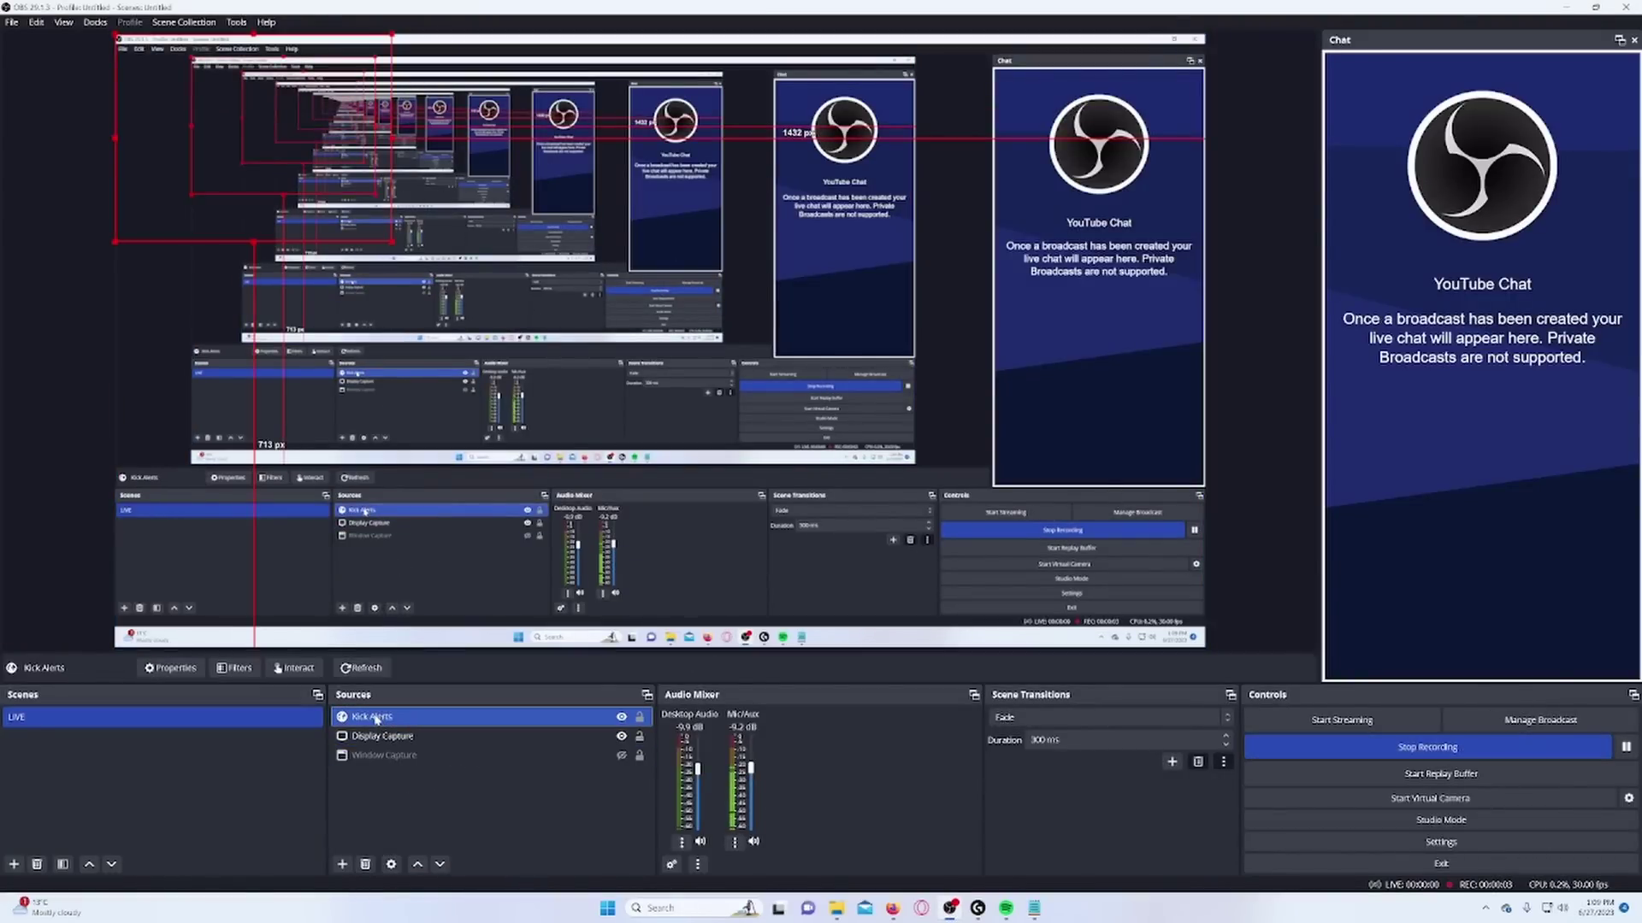
mouse_move(374, 720)
mouse_down()
mouse_move(371, 780)
mouse_move(375, 712)
mouse_up()
click(1442, 749)
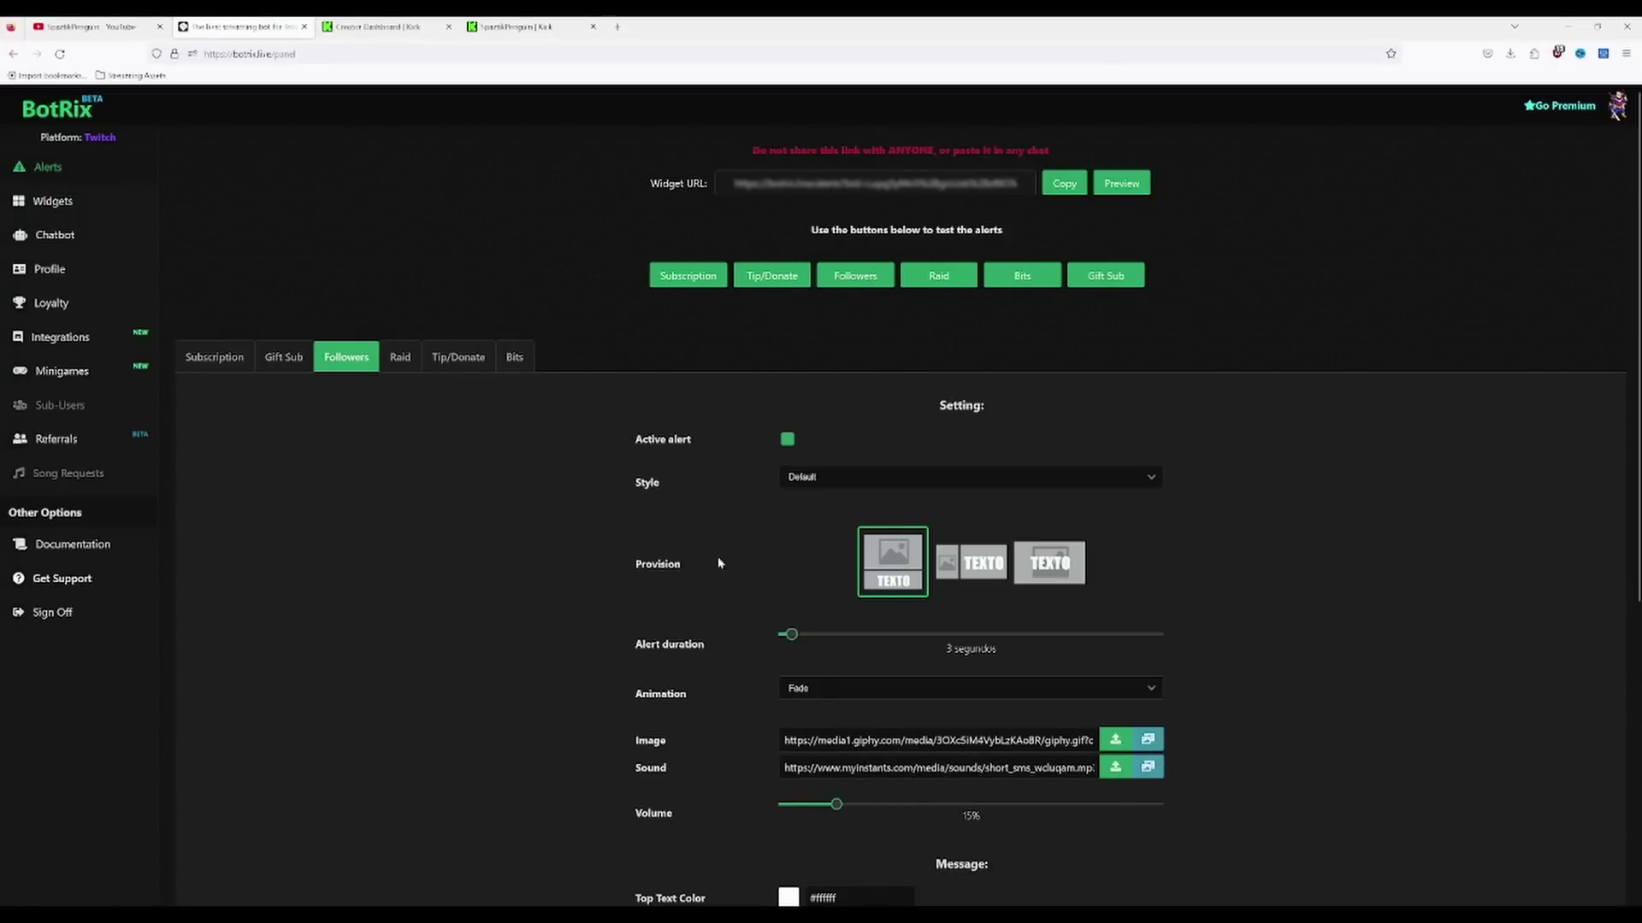
Fire a test follower alert from the BotRix Alerts page
click(852, 282)
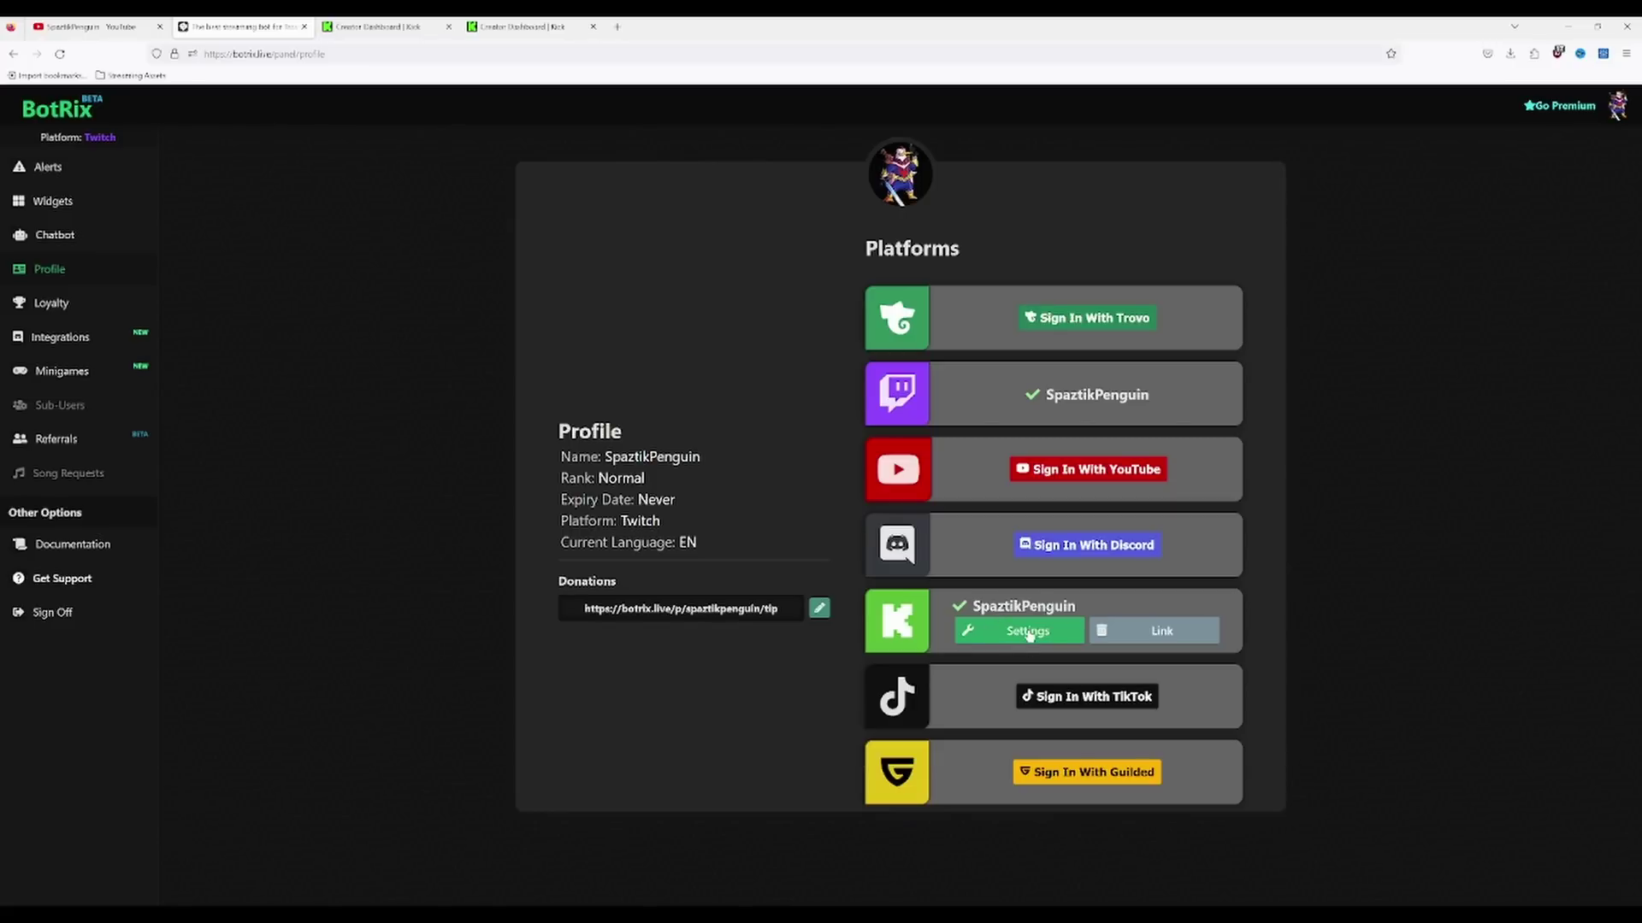
Switch the BotRix panel's platform to Kick and reload the Profile page
click(994, 633)
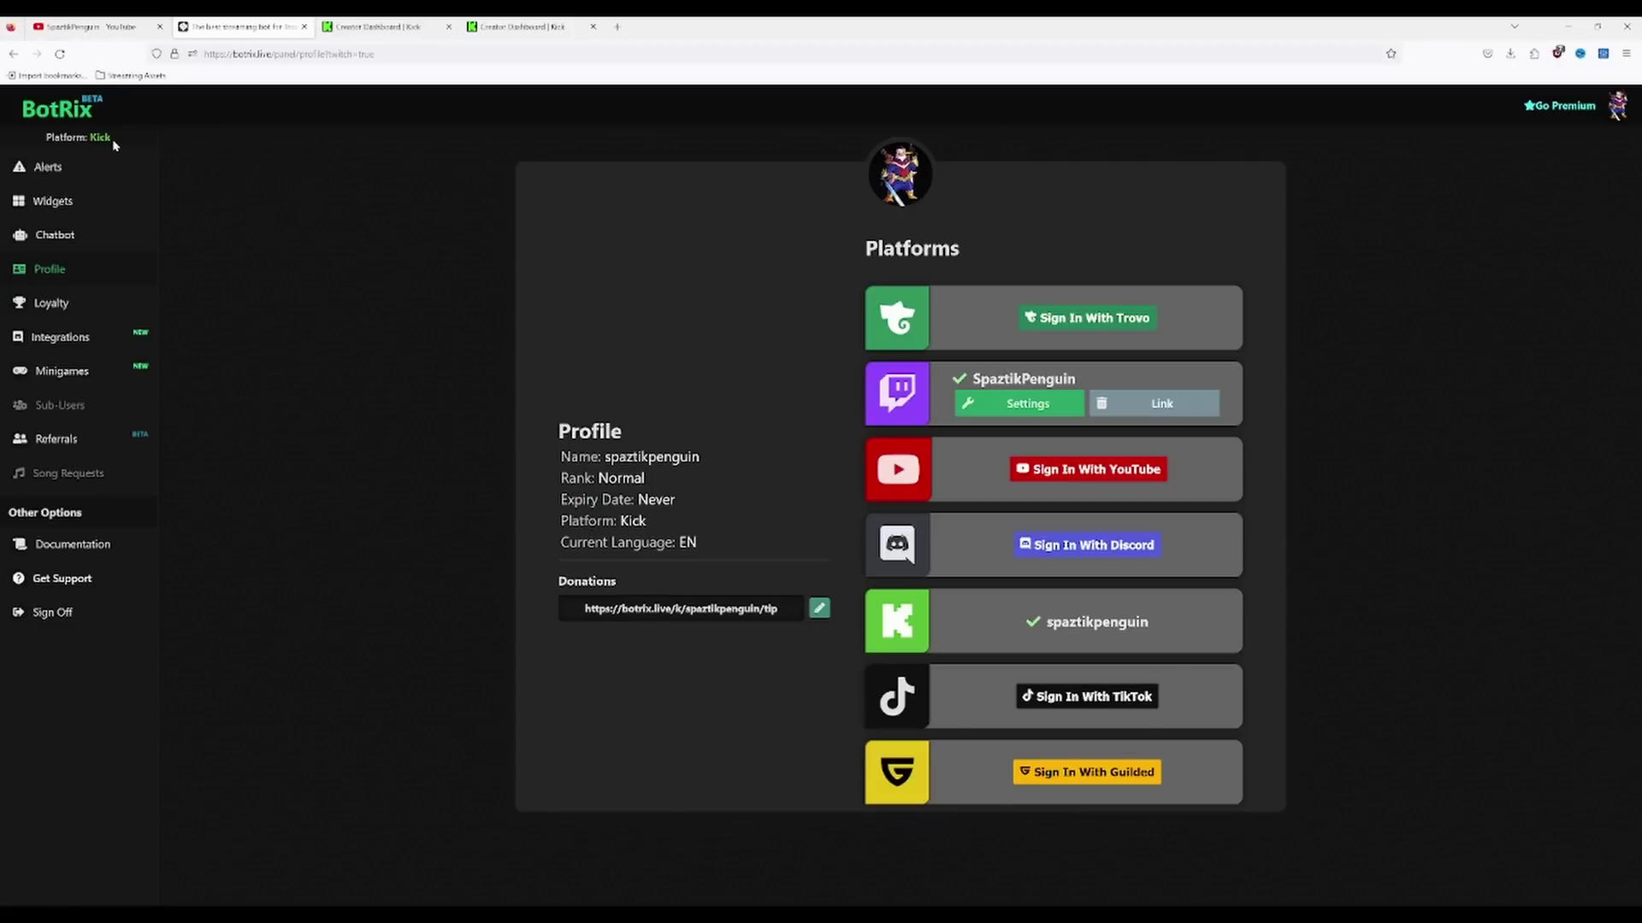
click(56, 272)
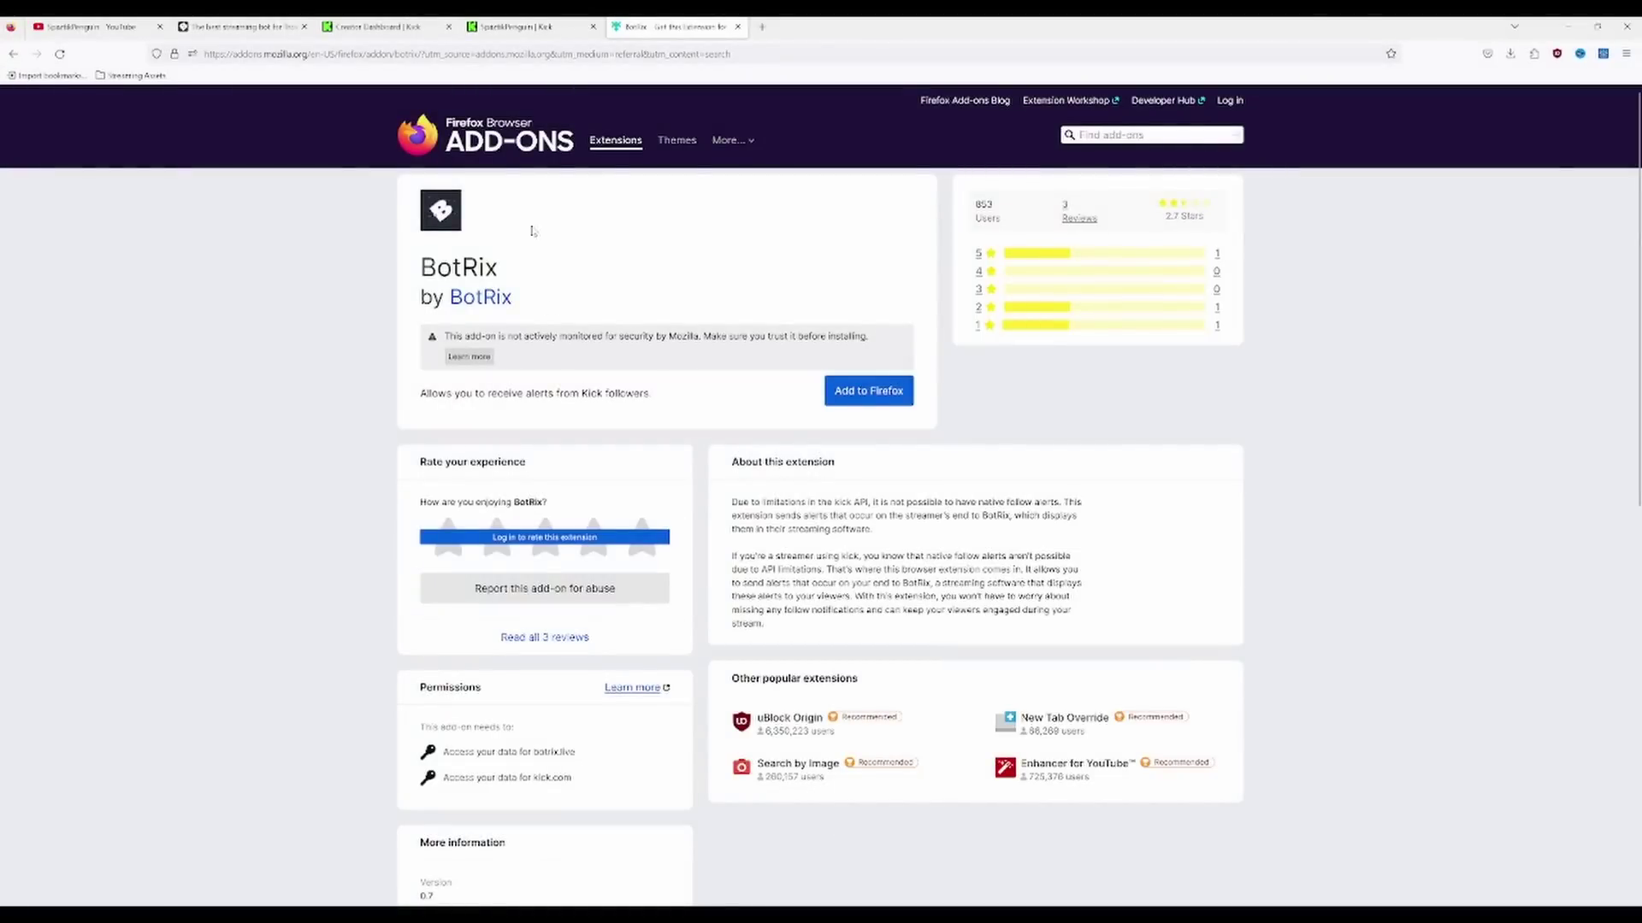
Scroll through the BotRix extension page on Firefox Add-ons
mouse_move(731, 140)
scroll(671, 264, down, 2)
scroll(667, 263, up, 2)
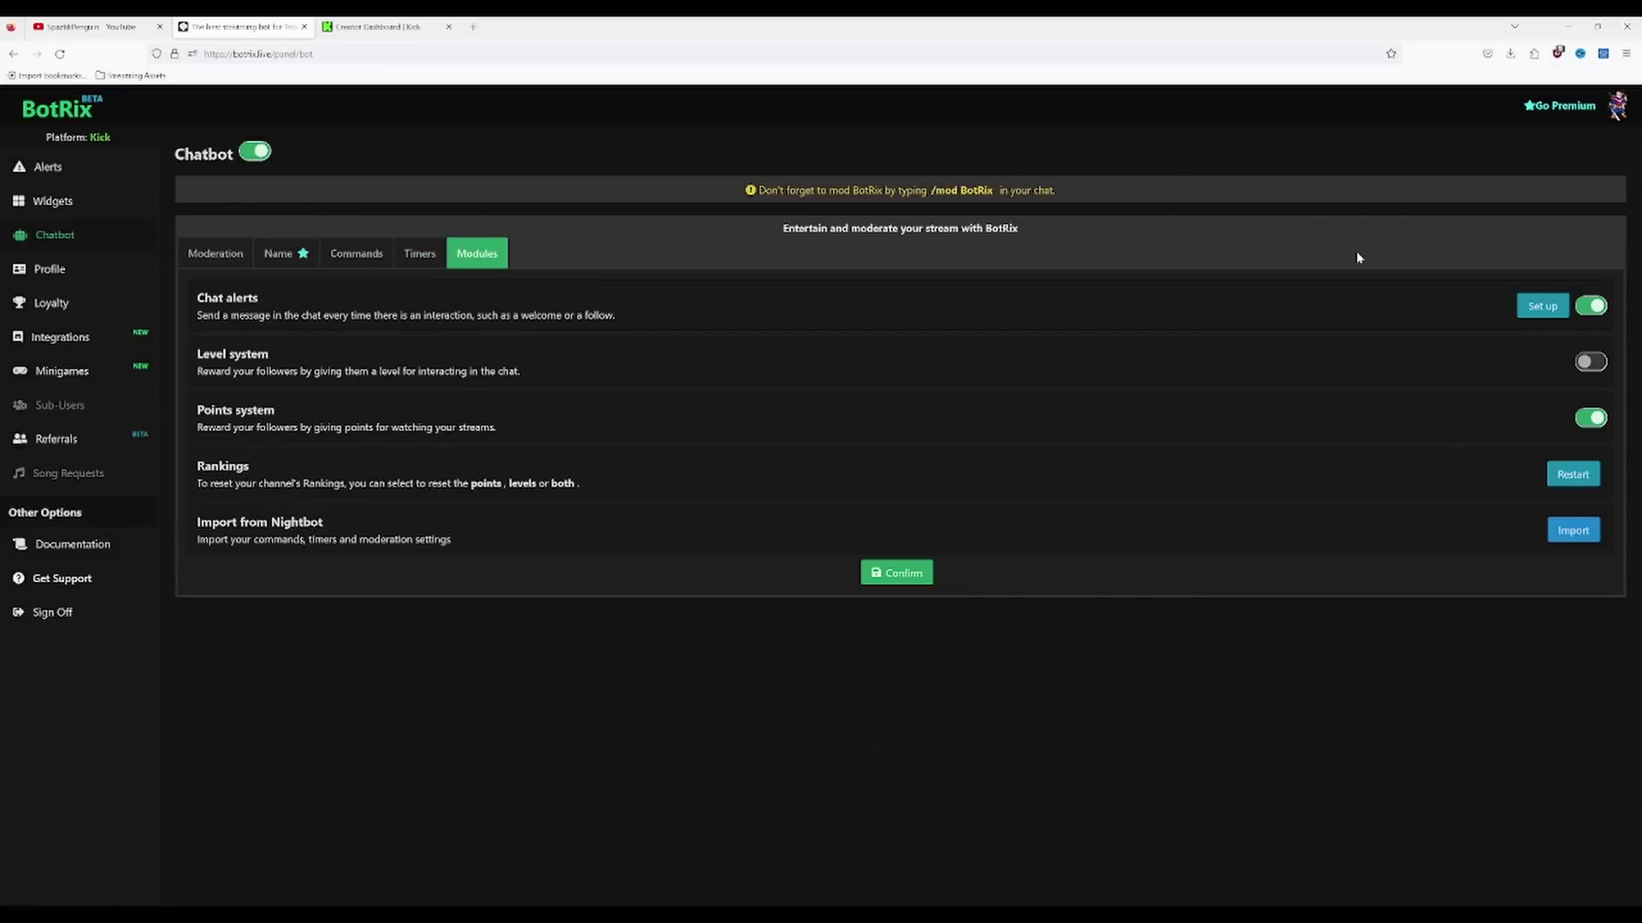
Turn Chat alerts back on and review the Follow, Donation (Kicks) and Subscription text alert messages
click(1589, 307)
click(1589, 308)
click(1543, 306)
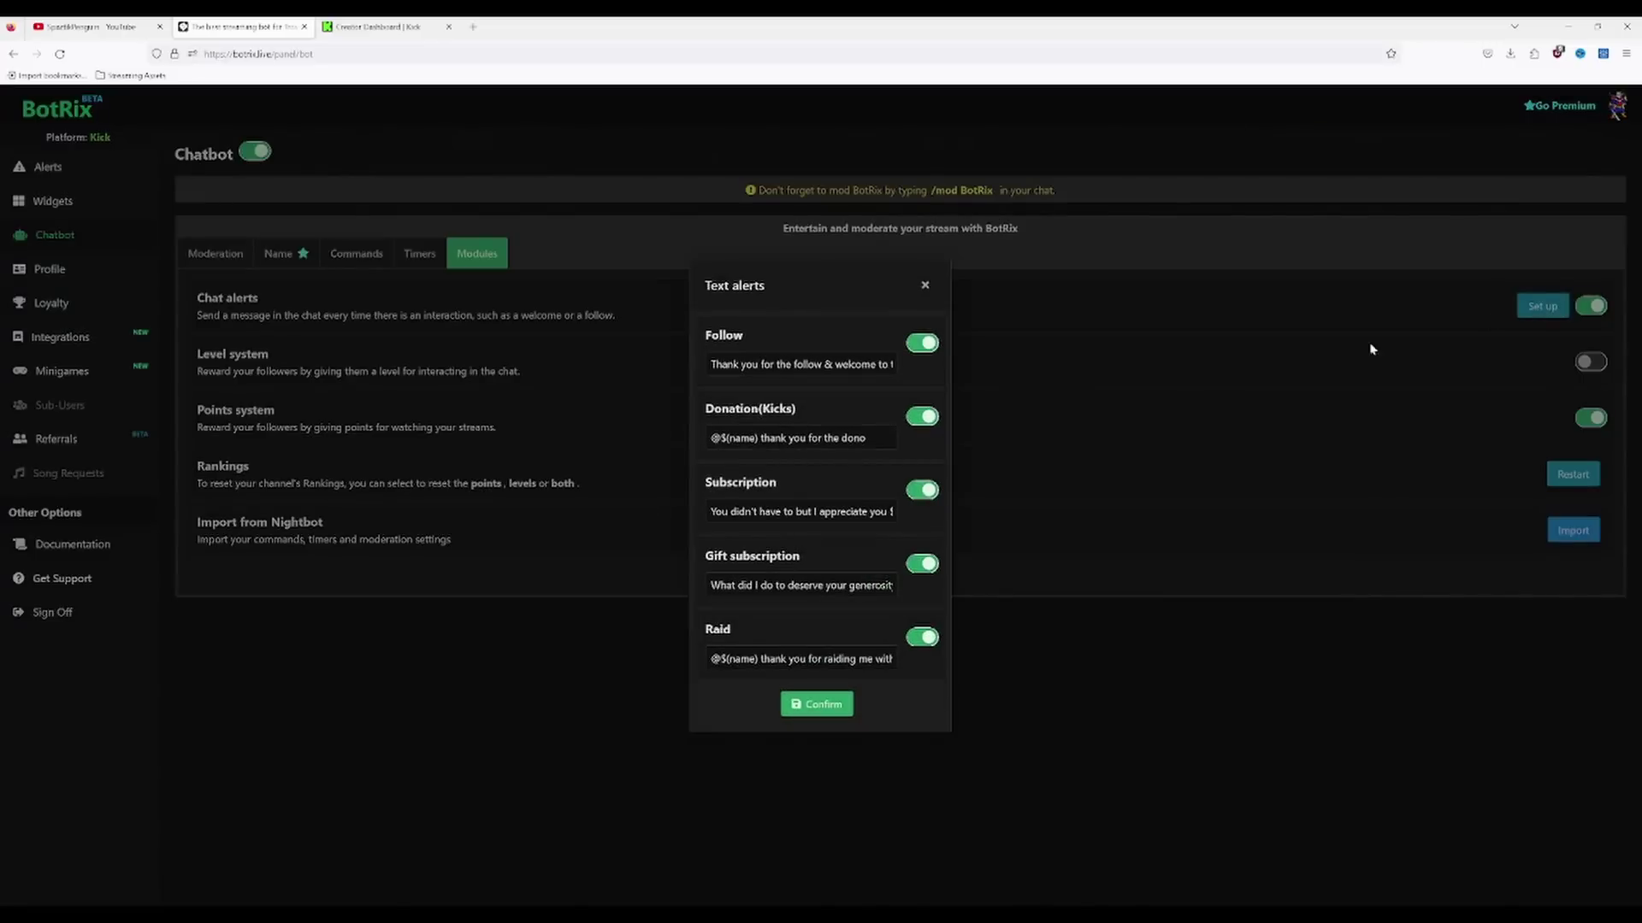
drag(712, 364, 958, 374)
click(814, 388)
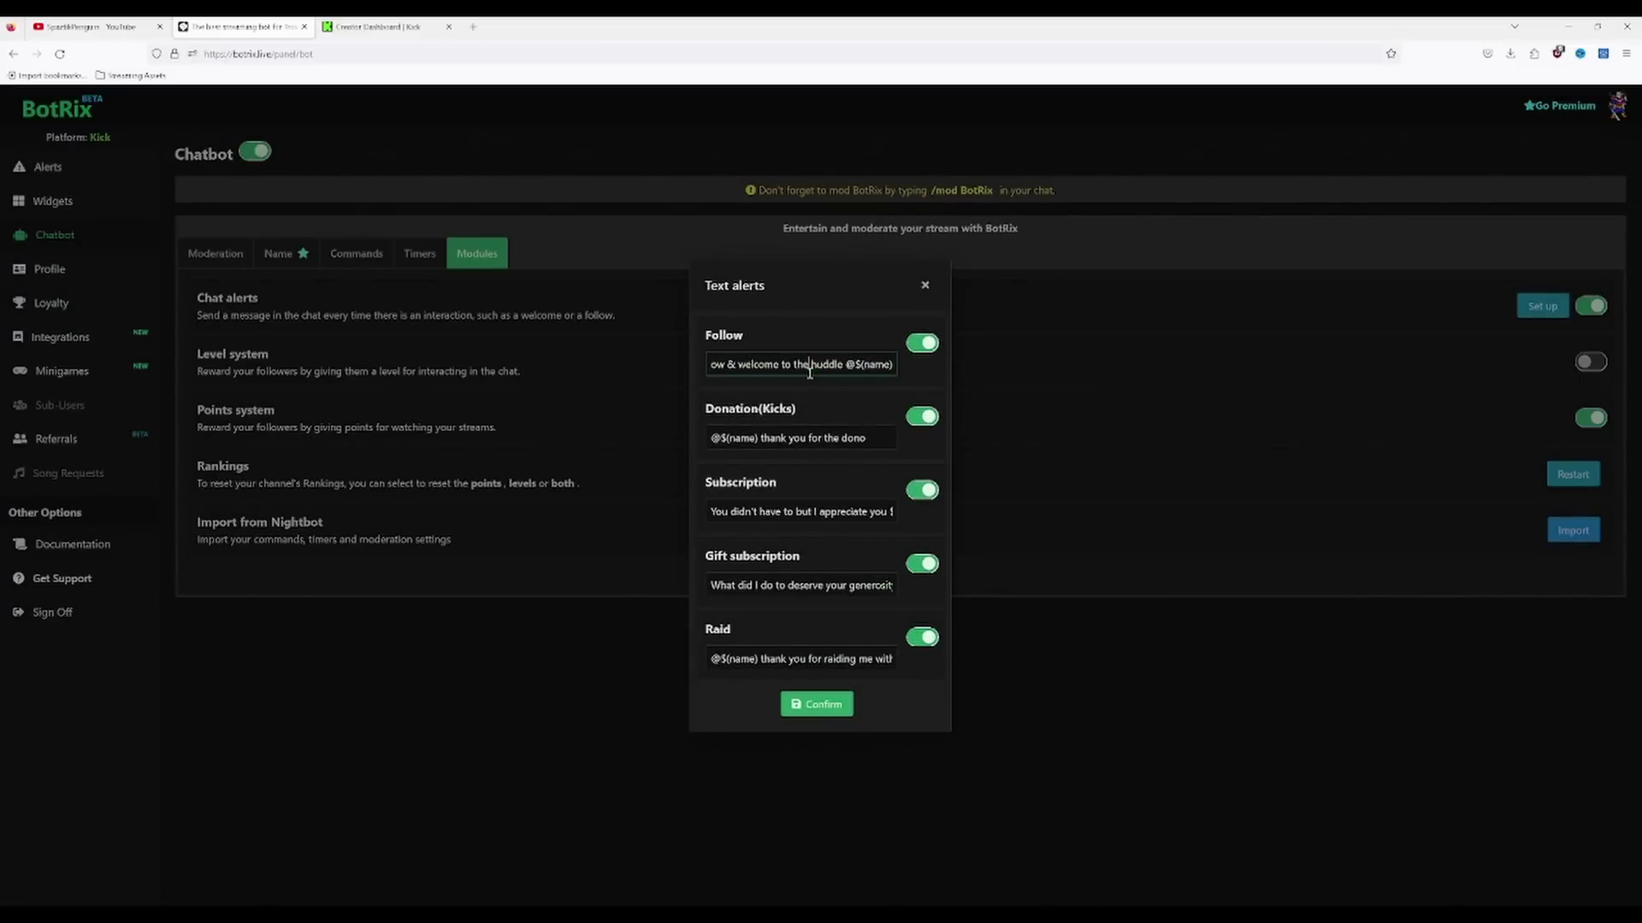
triple_click(812, 366)
drag(727, 439, 867, 439)
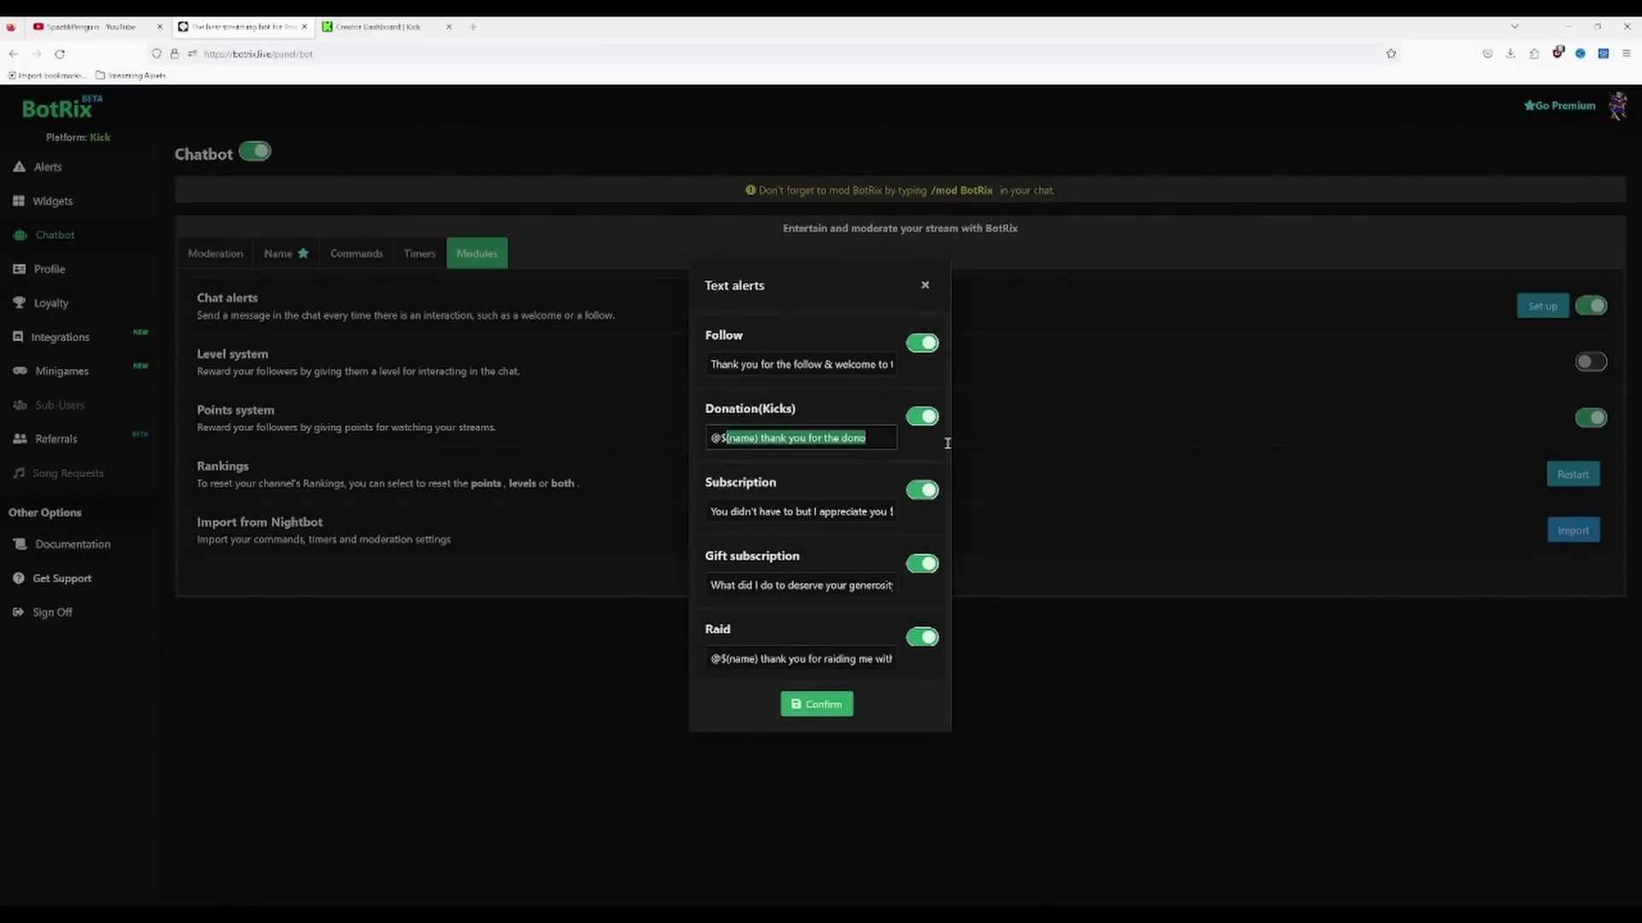
drag(712, 511, 874, 512)
Save and confirm the text alert messages and the chatbot module settings
click(831, 715)
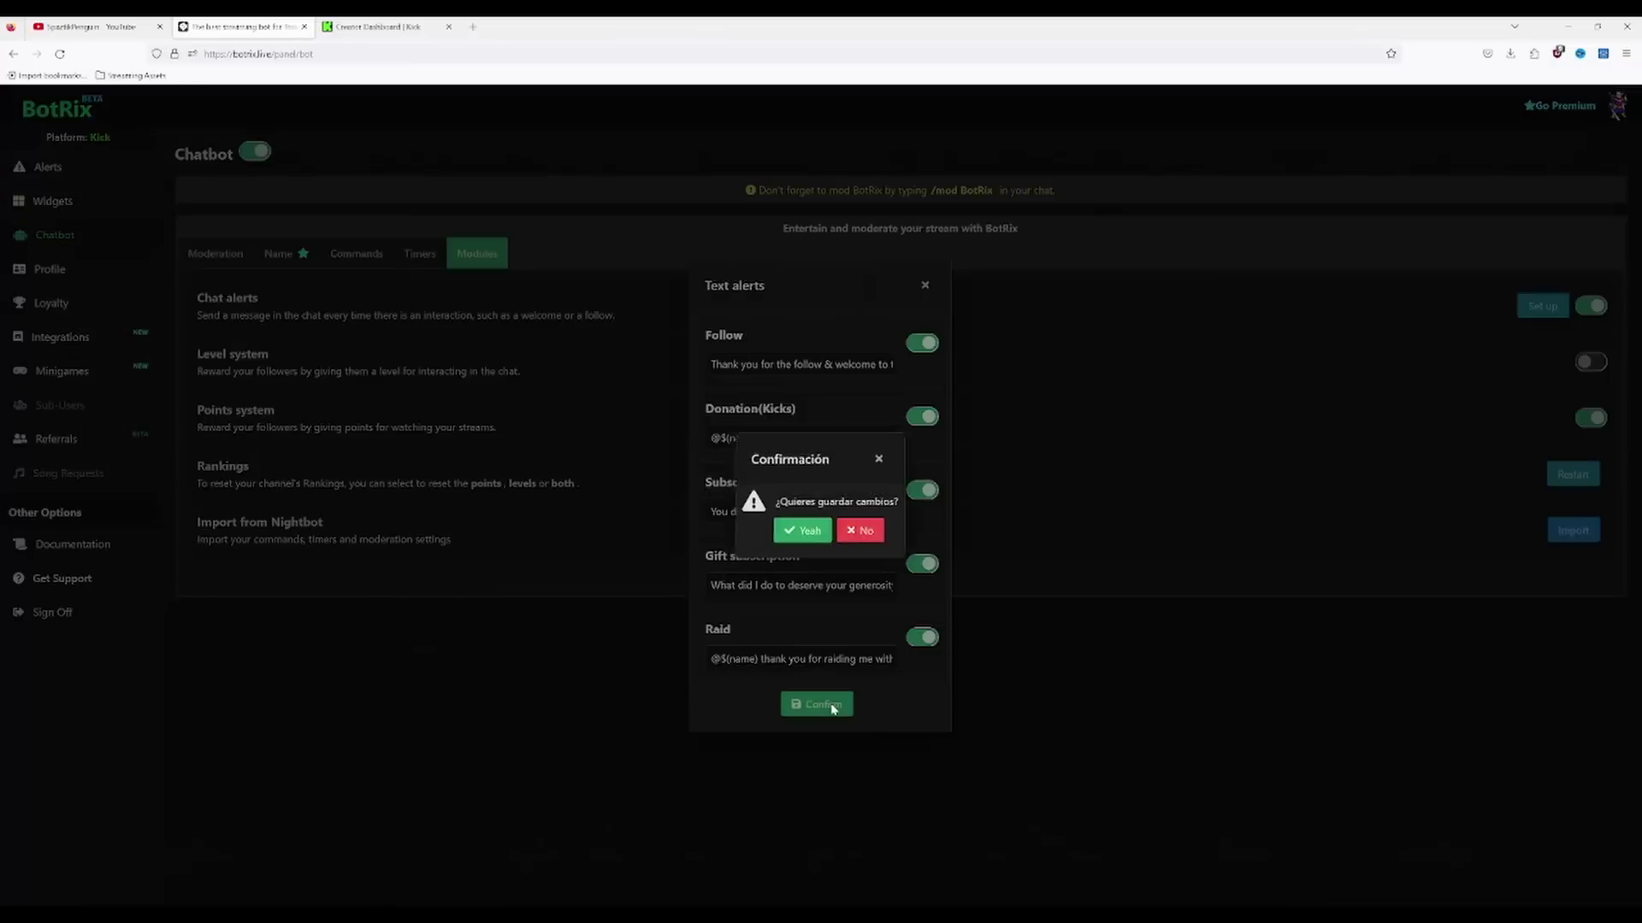
click(813, 531)
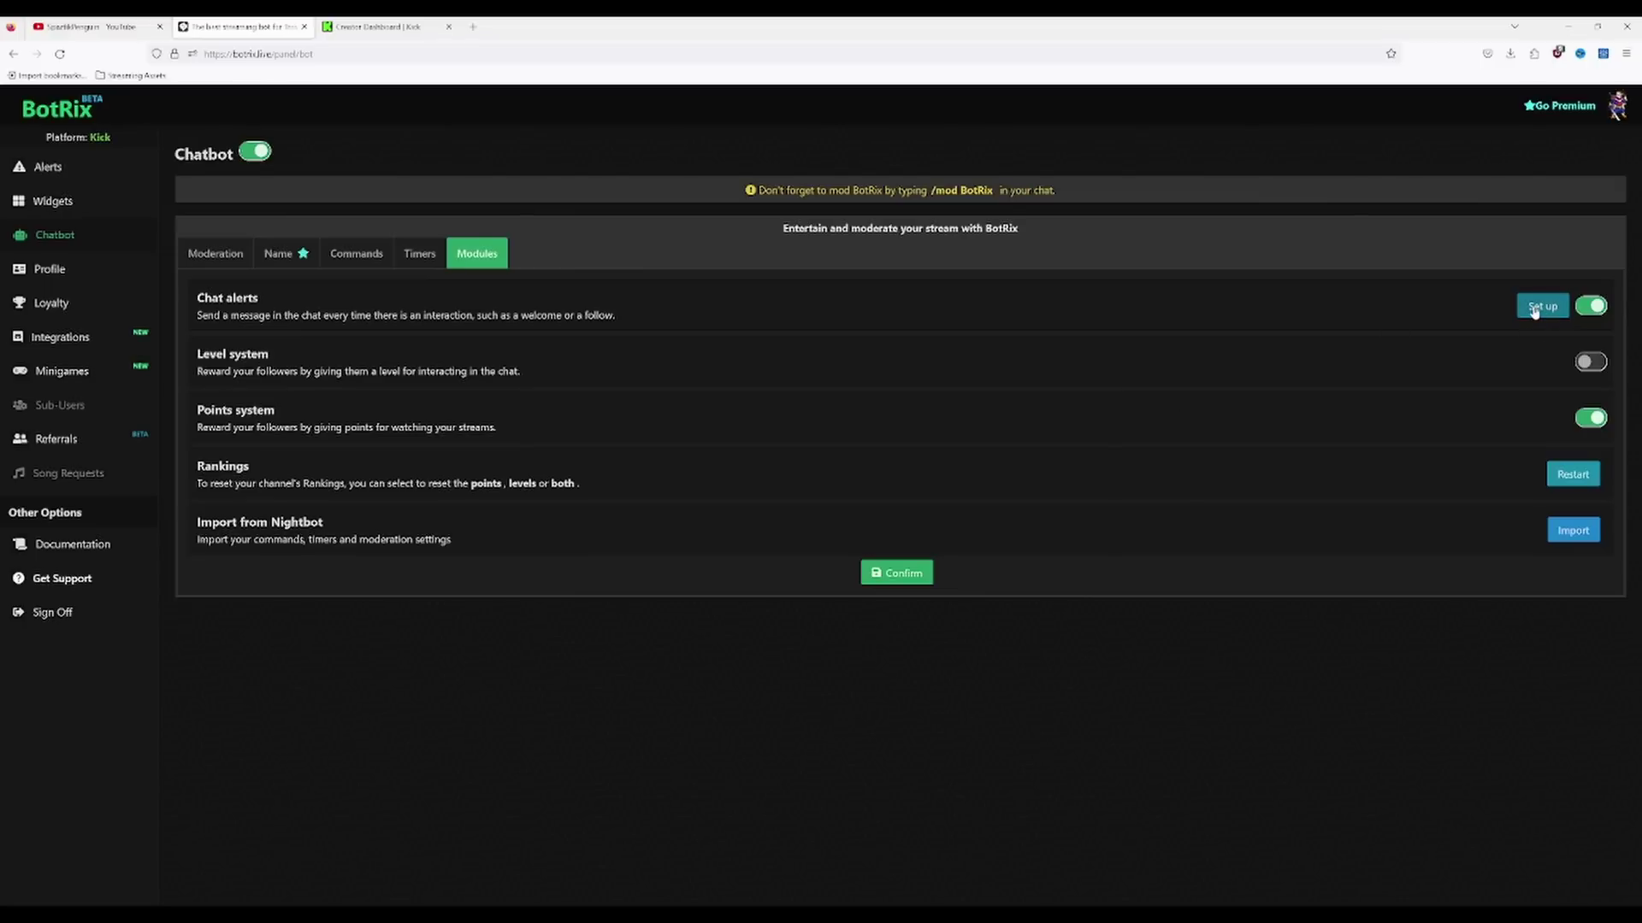
click(885, 579)
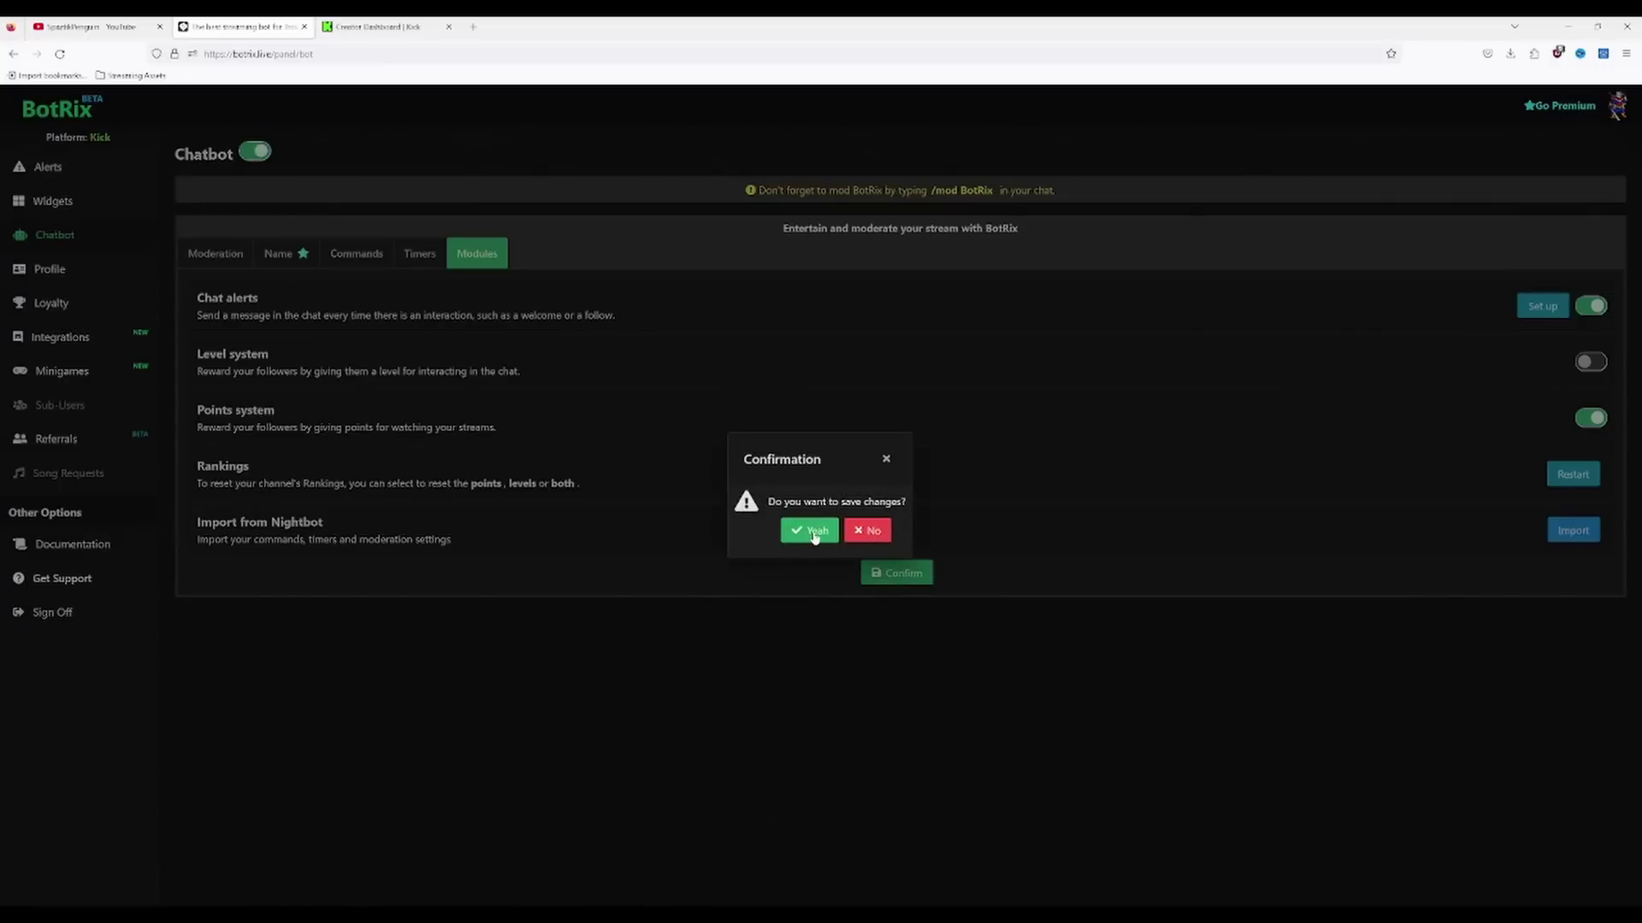
click(812, 531)
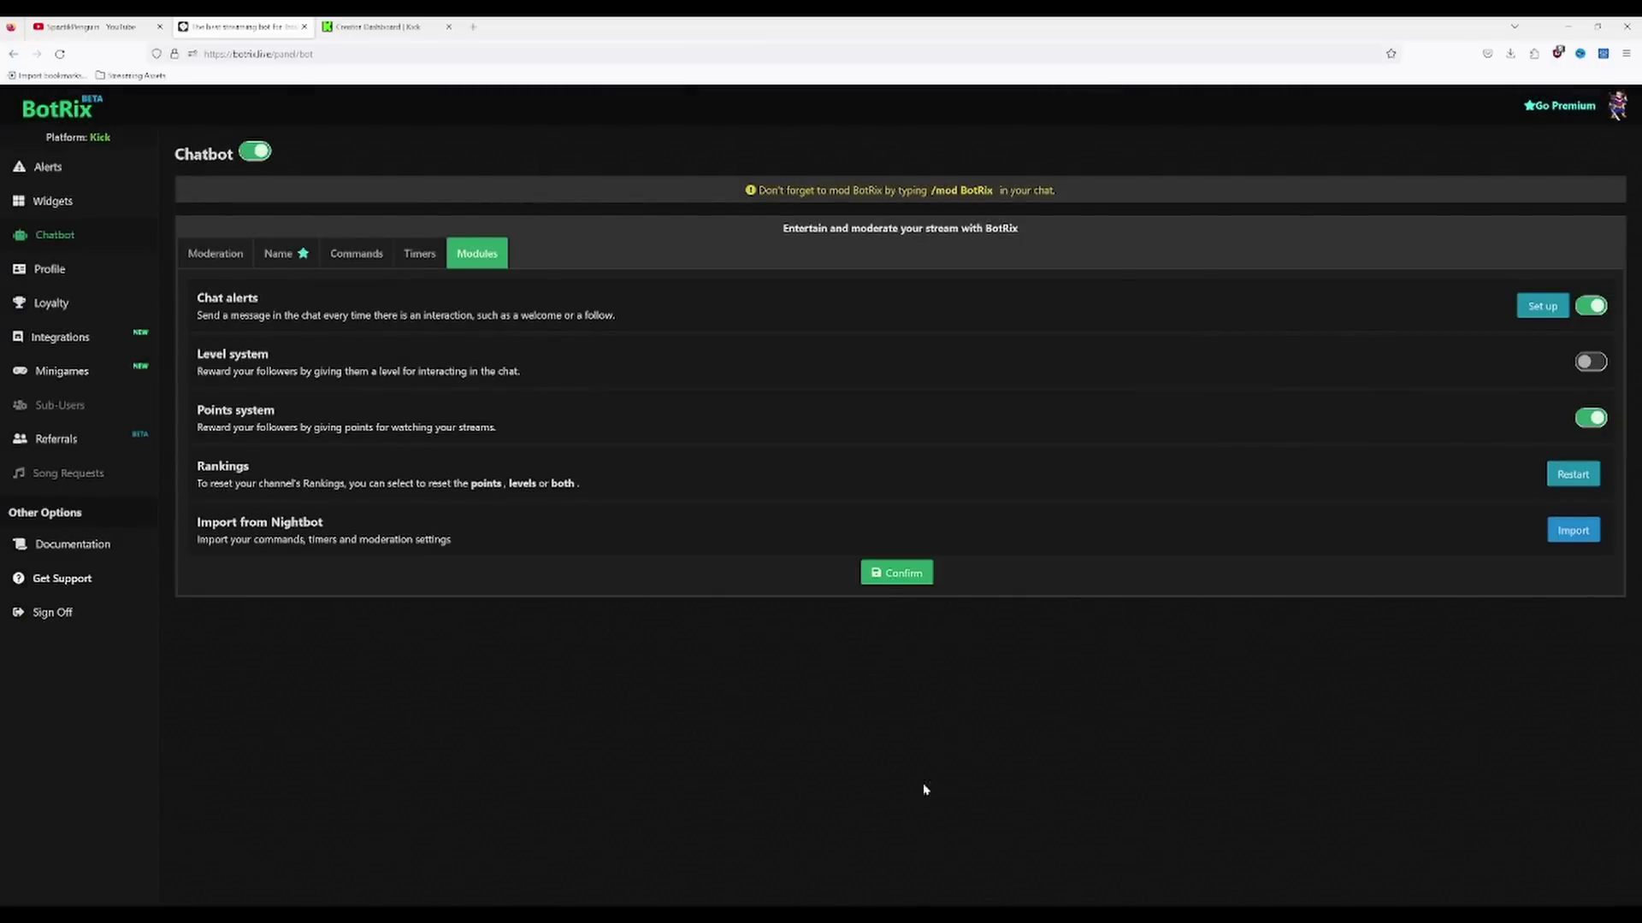